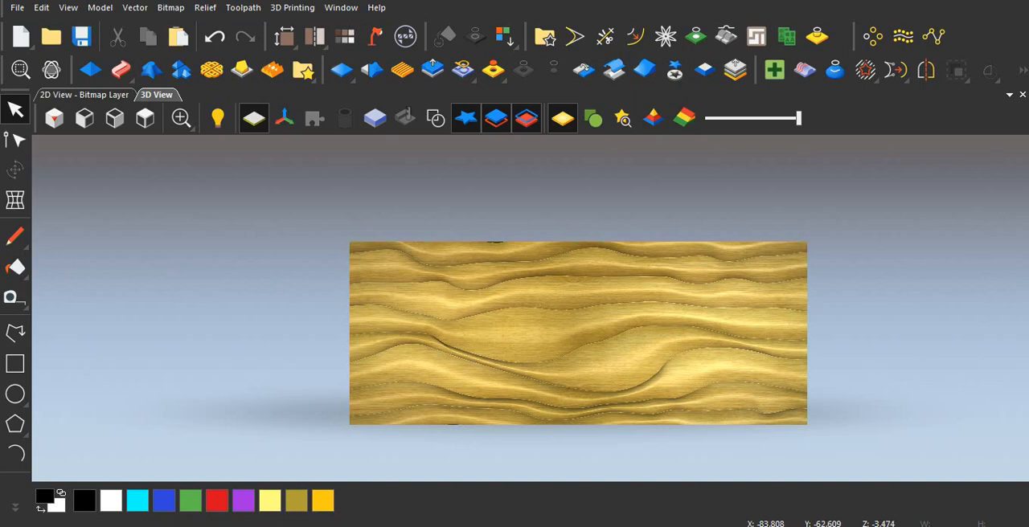
Examine the wavy wood-texture relief in the 3D view from several angles and zoom levels.
{"action": "scroll", "coordinate": [538, 360], "scroll_direction": "up", "scroll_amount": 3}
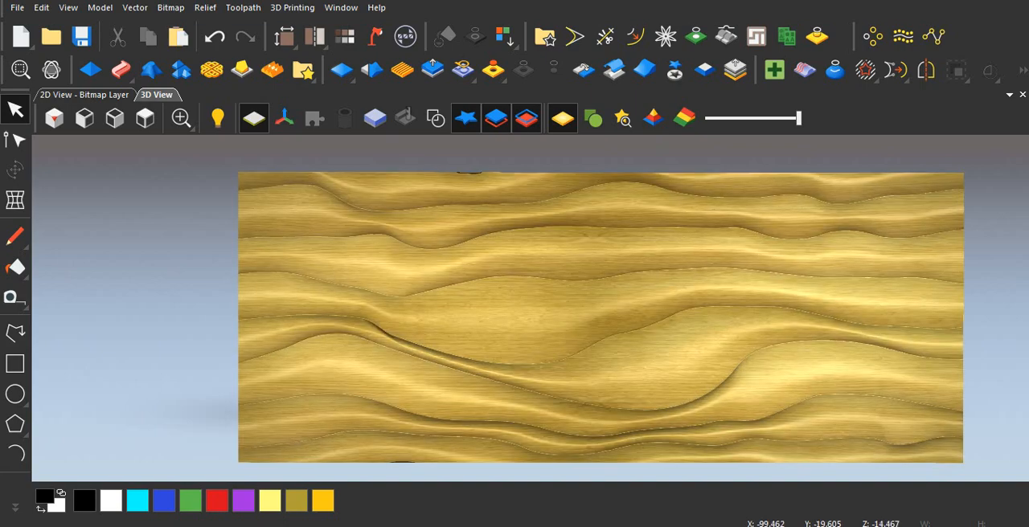
{"action": "left_click_drag", "start_coordinate": [492, 294], "coordinate": [427, 219]}
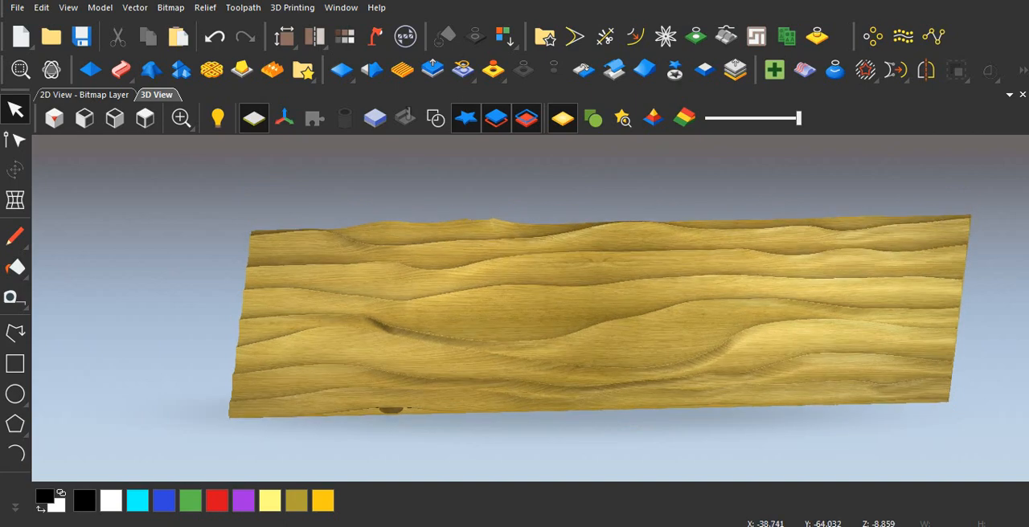
{"action": "scroll", "coordinate": [595, 318], "scroll_direction": "down", "scroll_amount": 2}
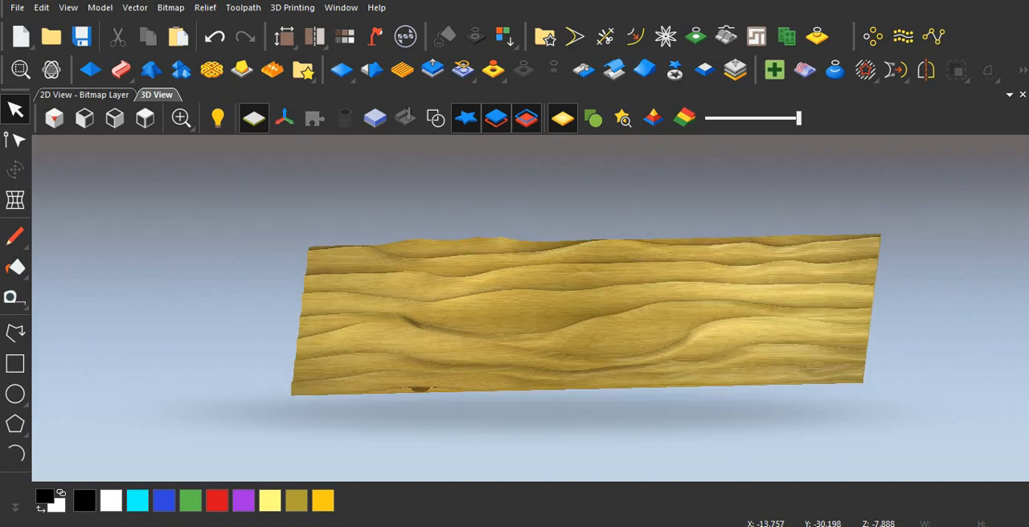
{"action": "left_click_drag", "start_coordinate": [575, 326], "coordinate": [582, 373]}
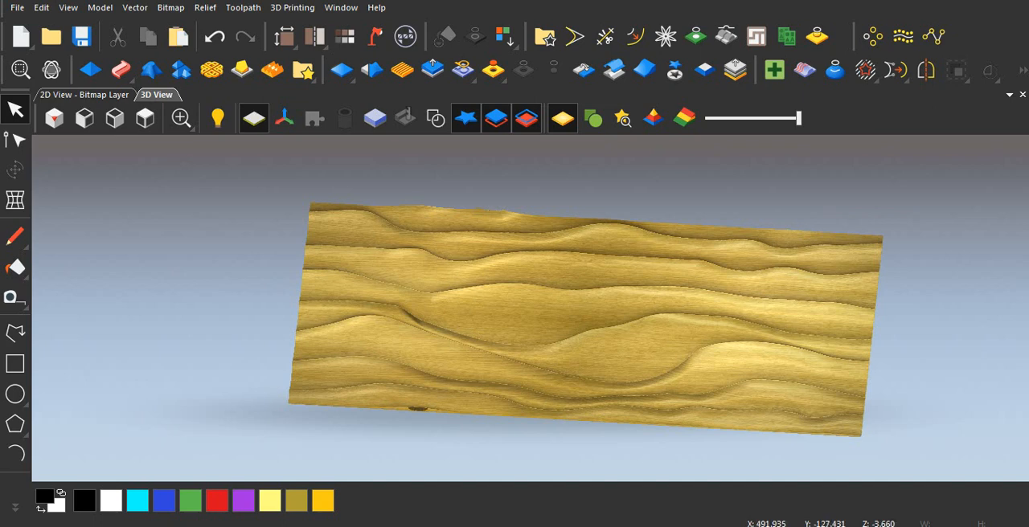
{"action": "scroll", "coordinate": [585, 320], "scroll_direction": "down", "scroll_amount": 2}
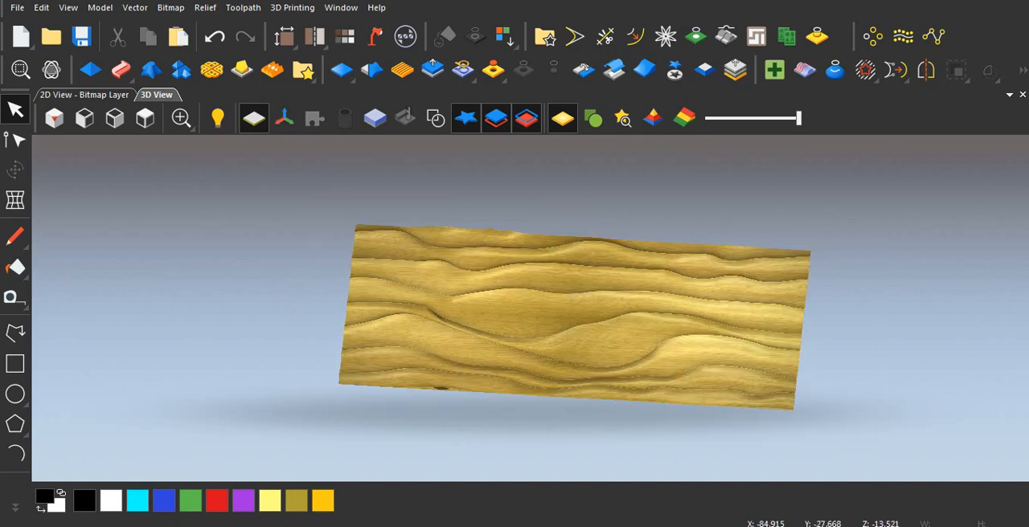
{"action": "scroll", "coordinate": [547, 321], "scroll_direction": "up", "scroll_amount": 6}
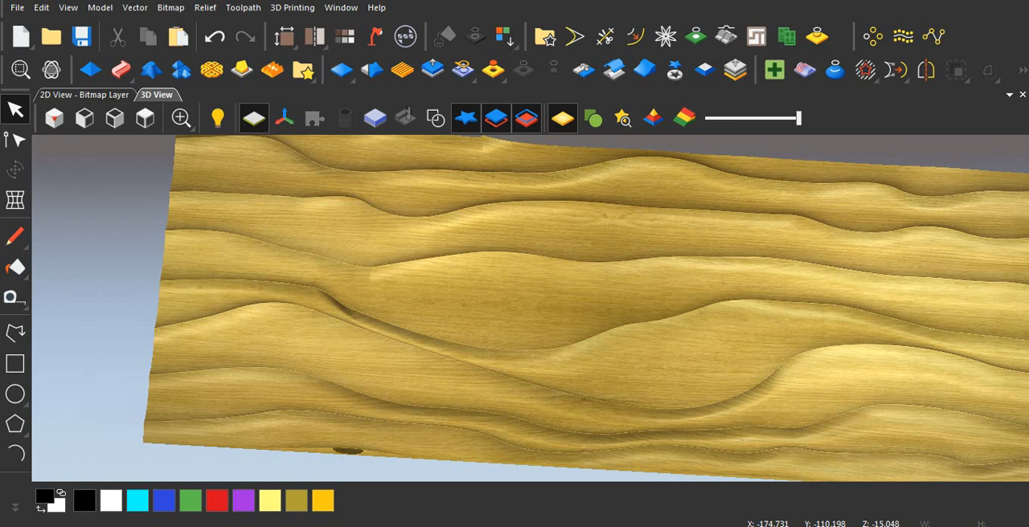
{"action": "scroll", "coordinate": [615, 294], "scroll_direction": "down", "scroll_amount": 1}
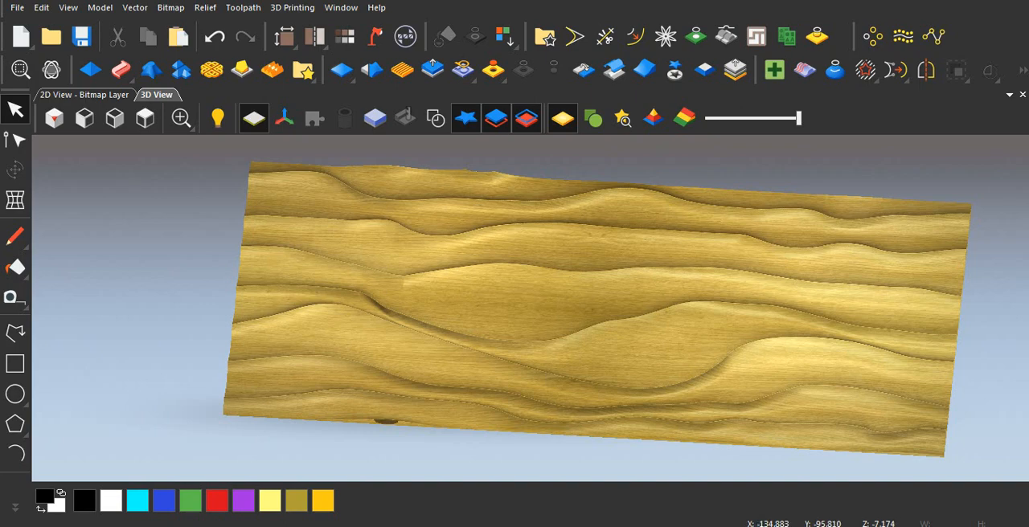
{"action": "scroll", "coordinate": [595, 309], "scroll_direction": "down", "scroll_amount": 1}
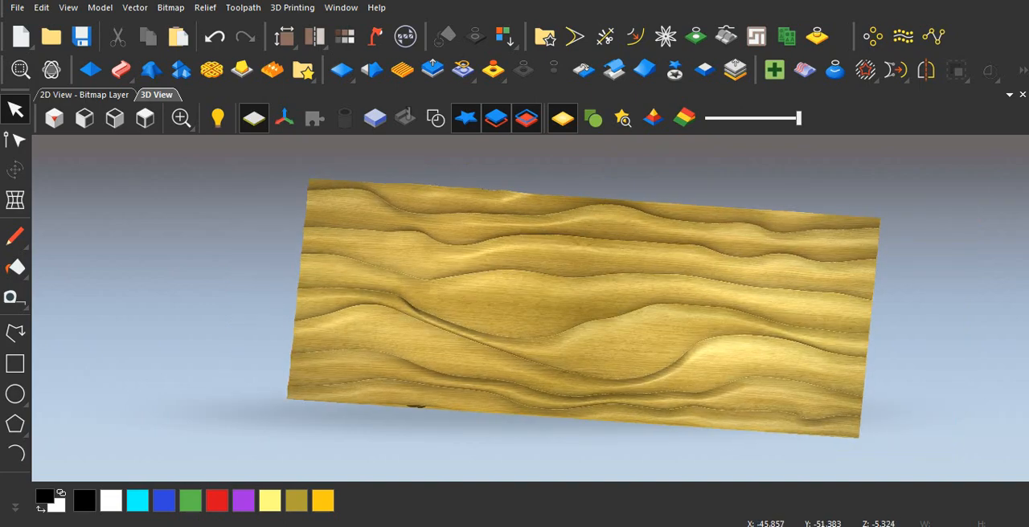
{"action": "scroll", "coordinate": [557, 332], "scroll_direction": "up", "scroll_amount": 3}
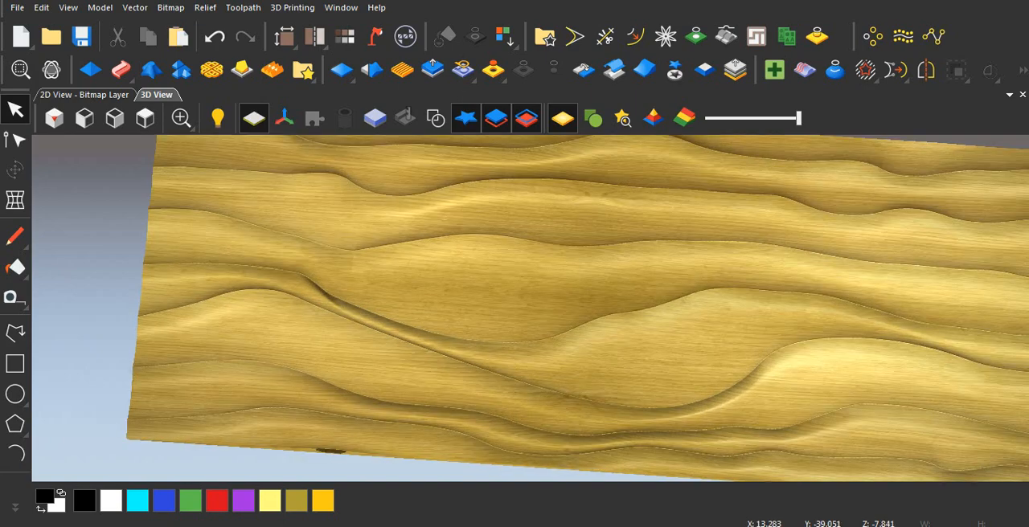
{"action": "scroll", "coordinate": [577, 308], "scroll_direction": "down", "scroll_amount": 1}
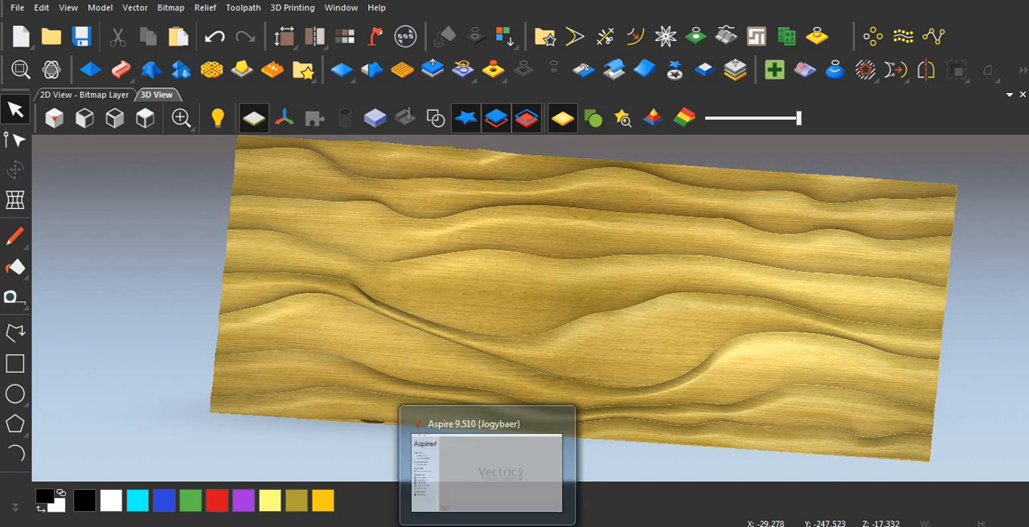
{"action": "left_click", "coordinate": [489, 525]}
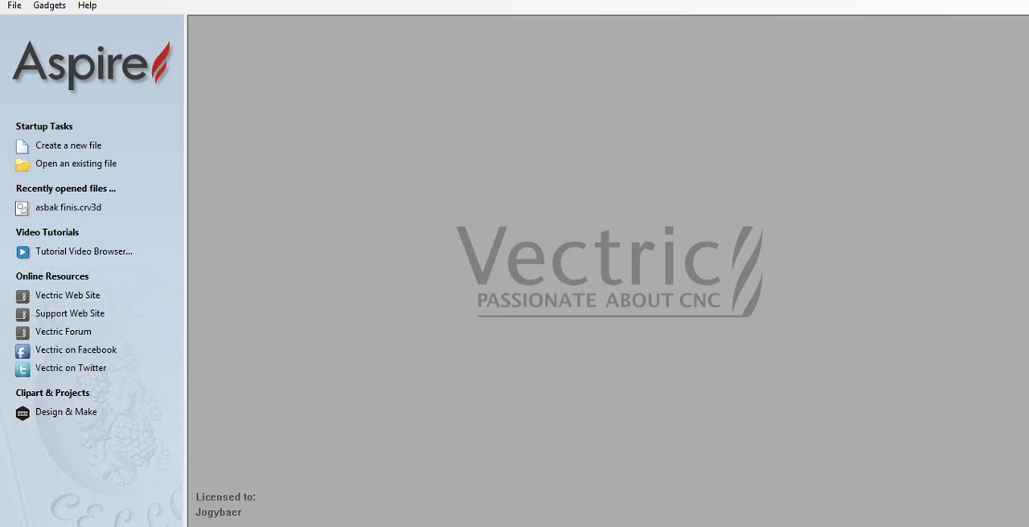
{"action": "mouse_move", "coordinate": [394, 526]}
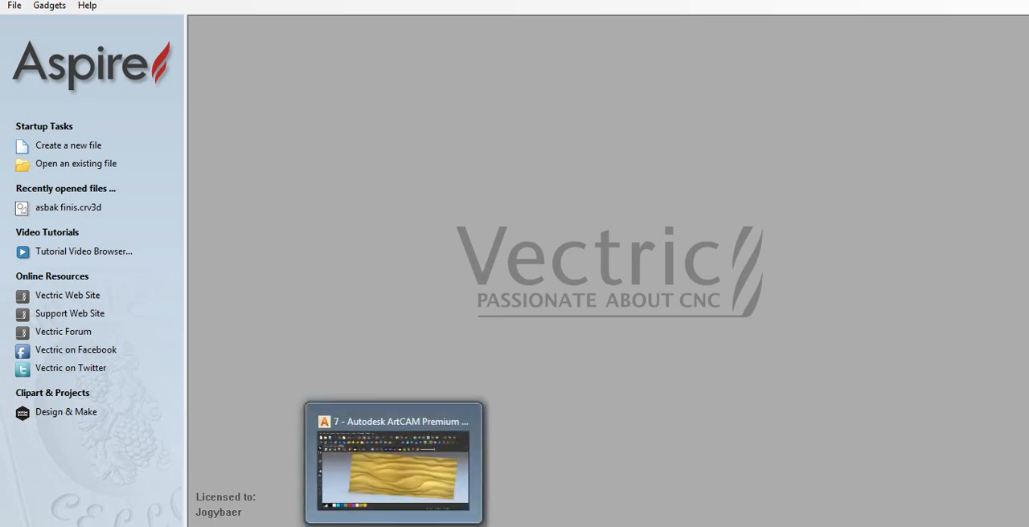
{"action": "left_click", "coordinate": [393, 459]}
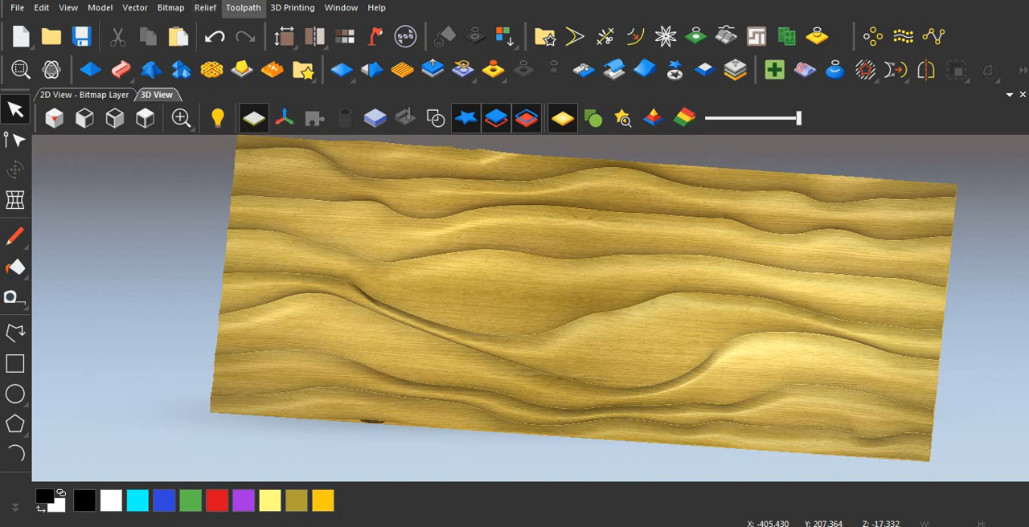
{"action": "left_click", "coordinate": [242, 7]}
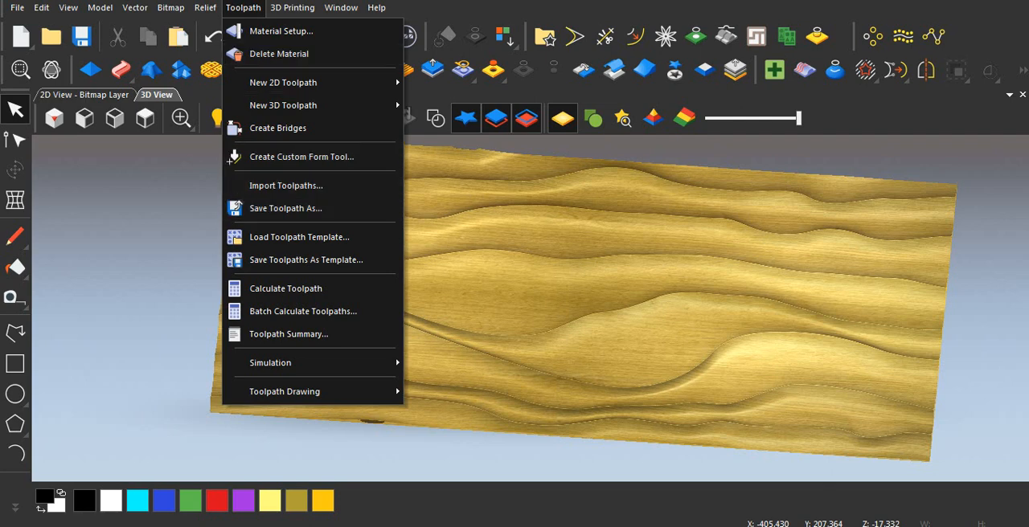
{"action": "key", "text": "Escape"}
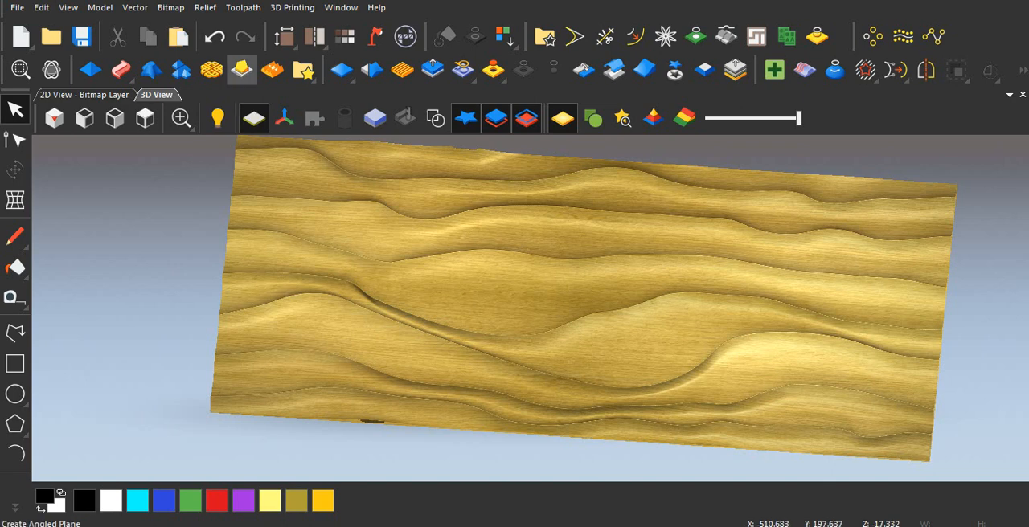
{"action": "left_click", "coordinate": [243, 7]}
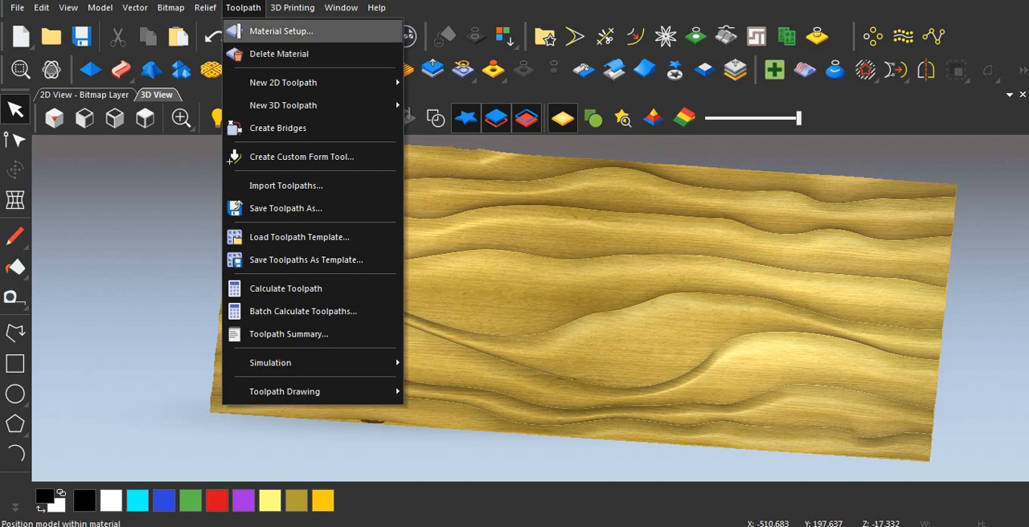
{"action": "left_click", "coordinate": [590, 277]}
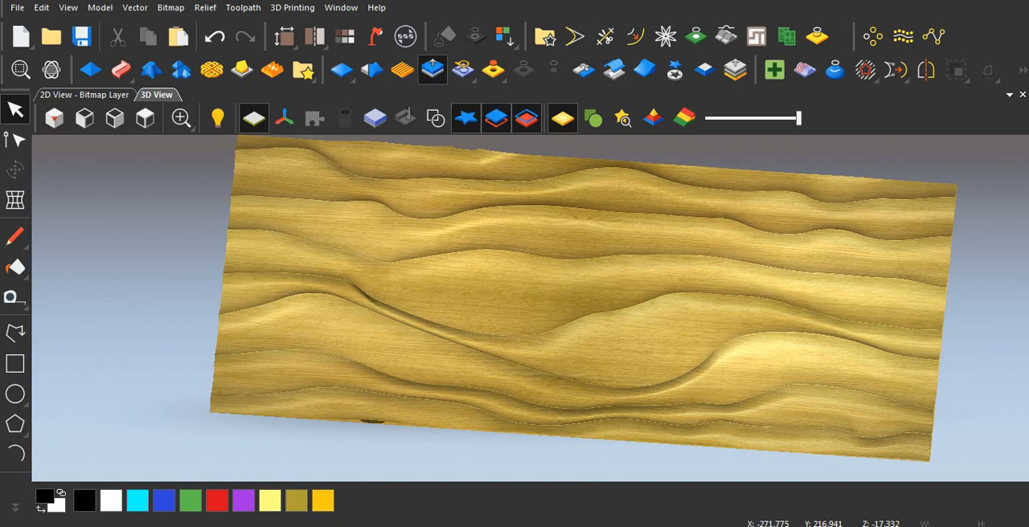
Scale the whole relief to a height of 15 mm with no mask and no detail enhancement.
{"action": "left_click", "coordinate": [432, 70]}
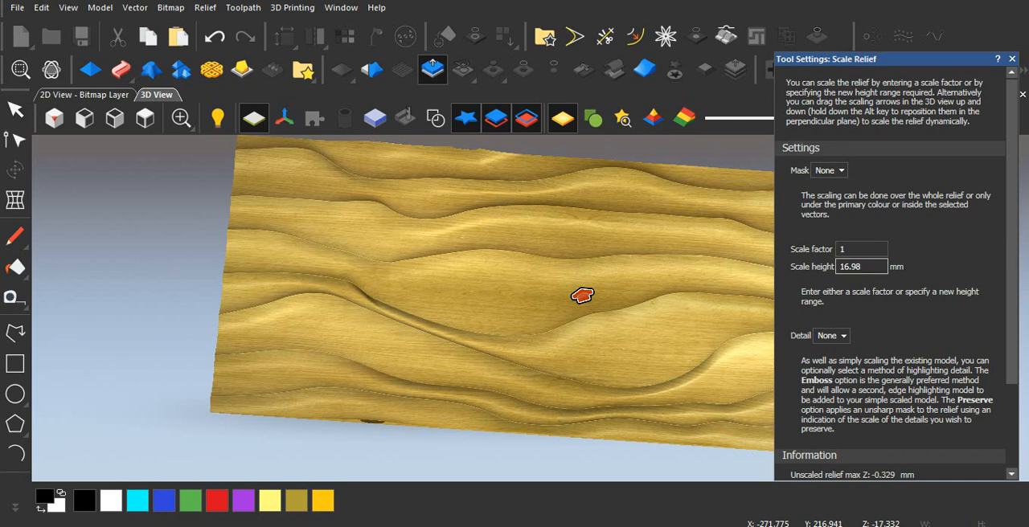
{"action": "key", "text": "ctrl+a"}
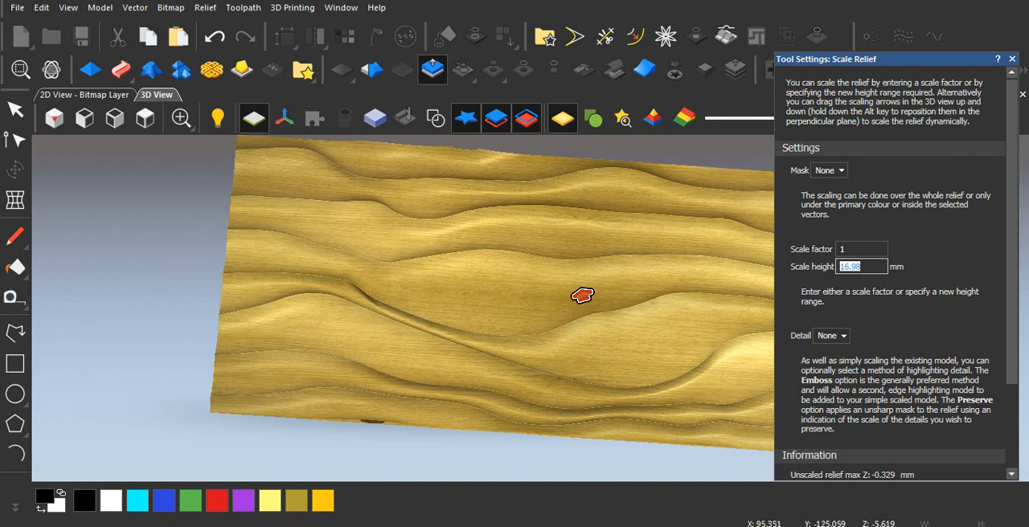
{"action": "type", "text": "1"}
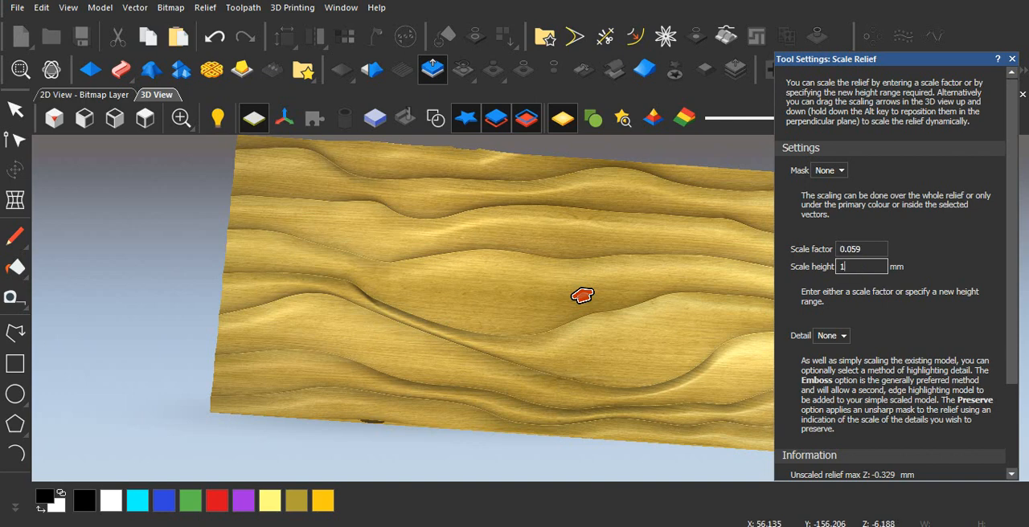
{"action": "type", "text": "5"}
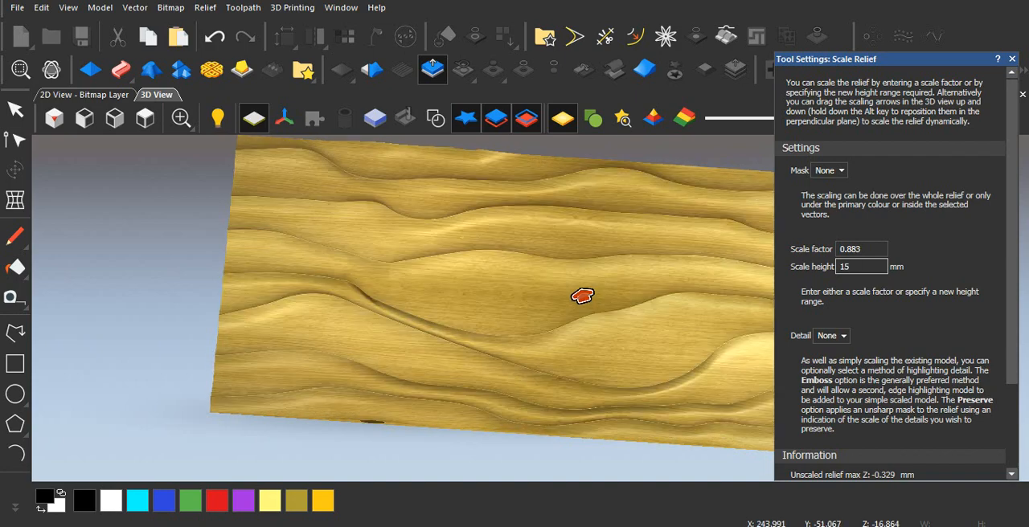
{"action": "scroll", "coordinate": [583, 295], "scroll_direction": "down", "scroll_amount": 3}
{"action": "left_click", "coordinate": [914, 467]}
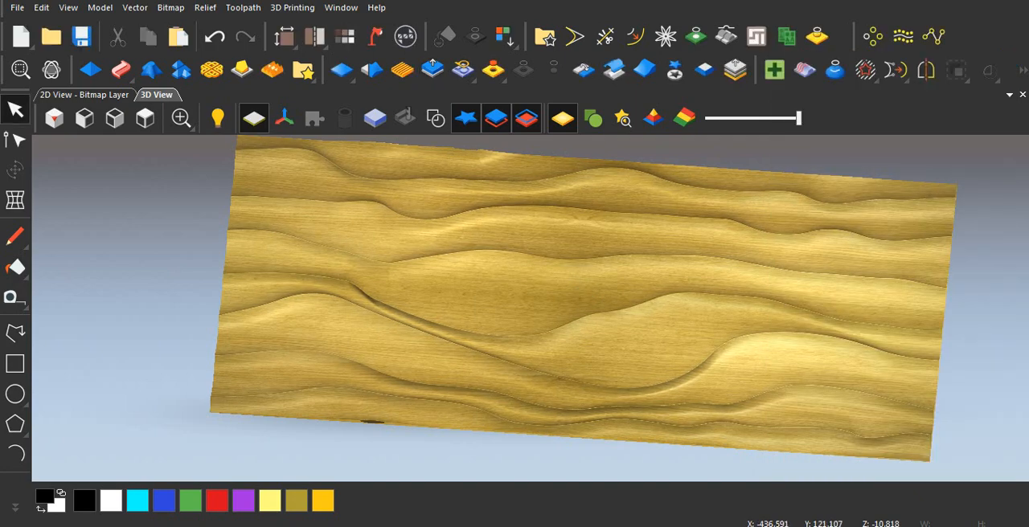
Set up the machining material with a thickness of 17 mm, Z zero on top, and the model positioned at the bottom of the block.
{"action": "left_click", "coordinate": [242, 7]}
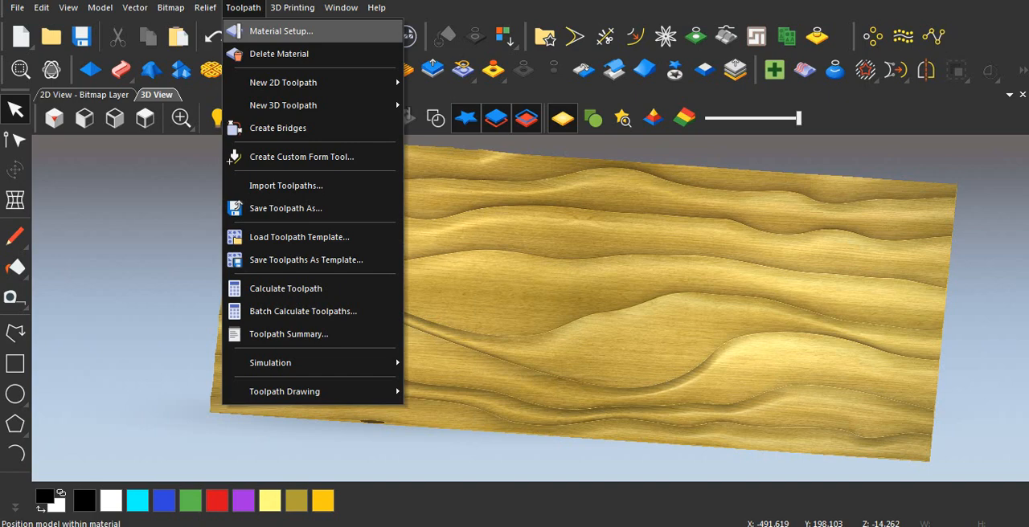
{"action": "left_click", "coordinate": [281, 31]}
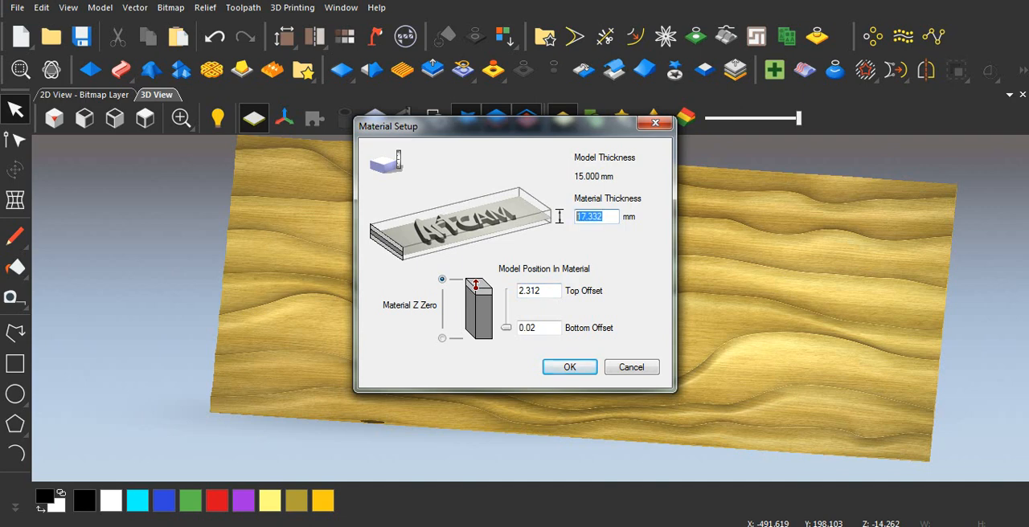
{"action": "type", "text": "17"}
{"action": "mouse_move", "coordinate": [506, 327]}
{"action": "left_mouse_down"}
{"action": "mouse_move", "coordinate": [505, 292]}
{"action": "mouse_move", "coordinate": [505, 321]}
{"action": "left_mouse_up"}
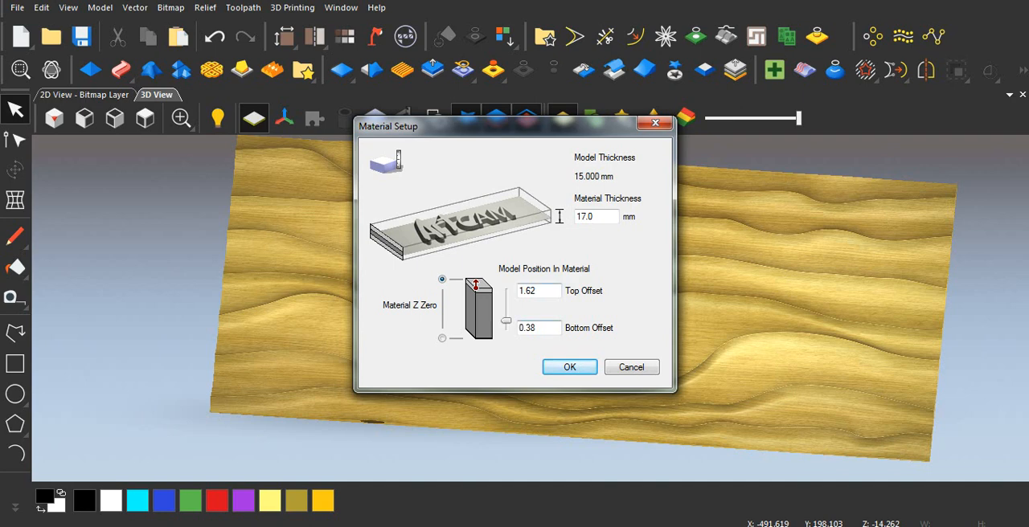
{"action": "left_click_drag", "start_coordinate": [505, 322], "coordinate": [506, 327]}
{"action": "left_click", "coordinate": [569, 367]}
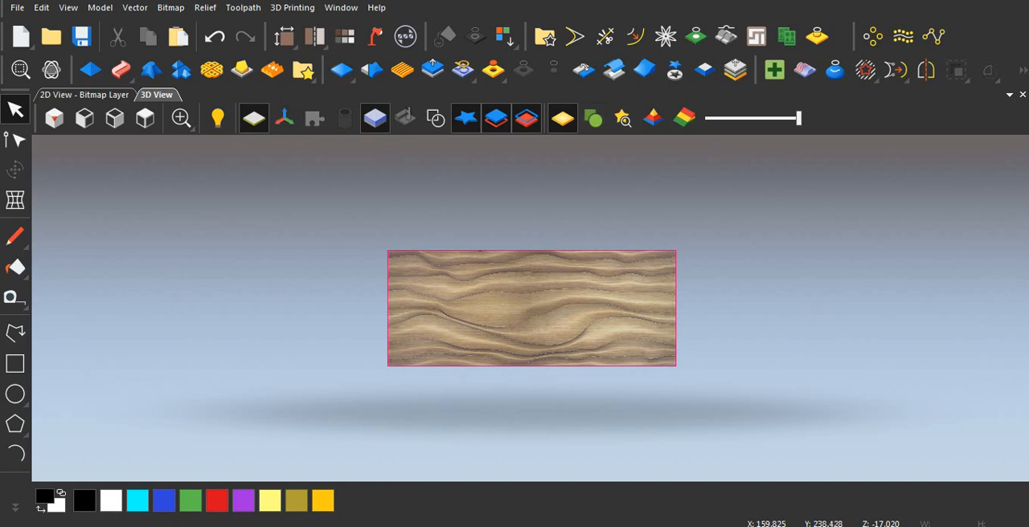
Start a Machine Relief 3D toolpath and, while choosing its finishing tool, set the spindle speed of the balnose 3mm tool to 24000 rpm.
{"action": "left_click", "coordinate": [243, 7]}
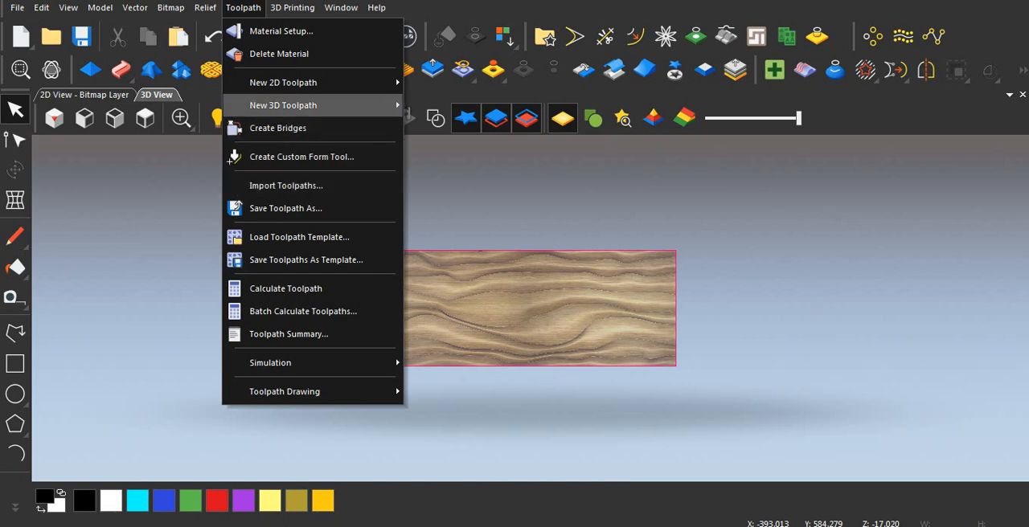
{"action": "mouse_move", "coordinate": [305, 106]}
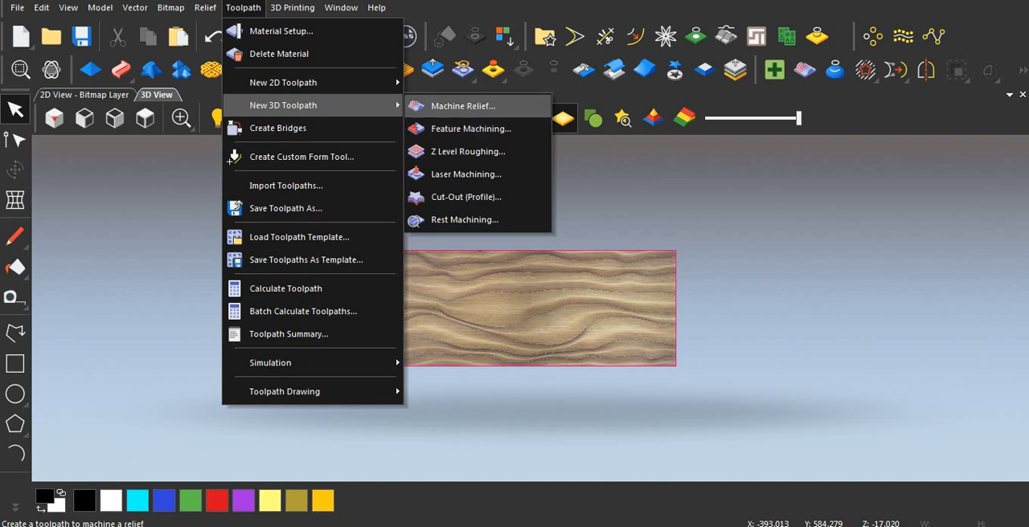
{"action": "left_click", "coordinate": [463, 106]}
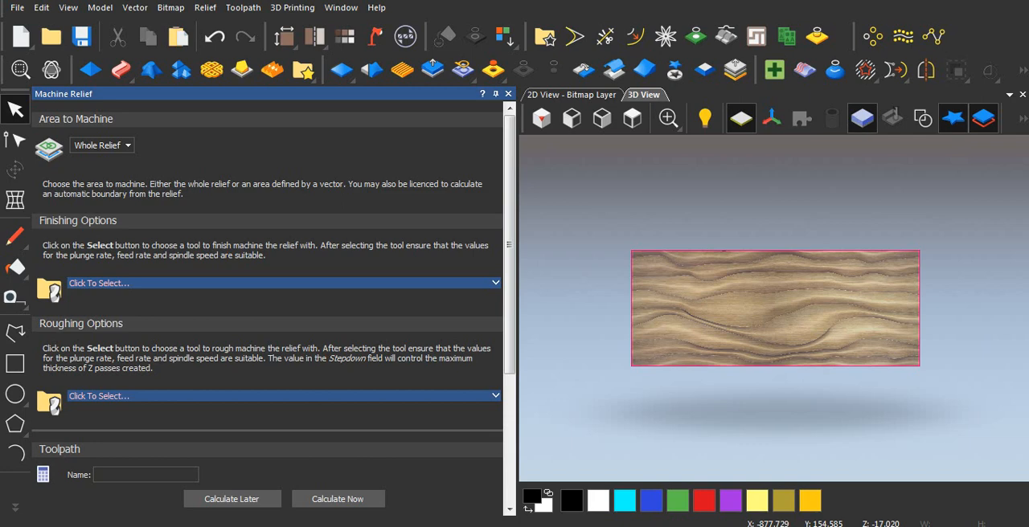
{"action": "left_click_drag", "start_coordinate": [510, 244], "coordinate": [509, 294]}
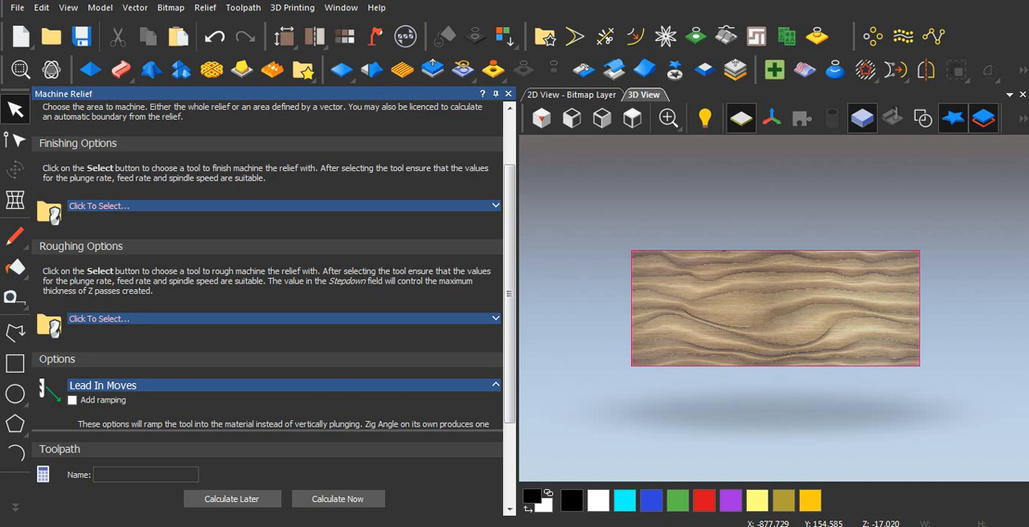
{"action": "left_click", "coordinate": [98, 207]}
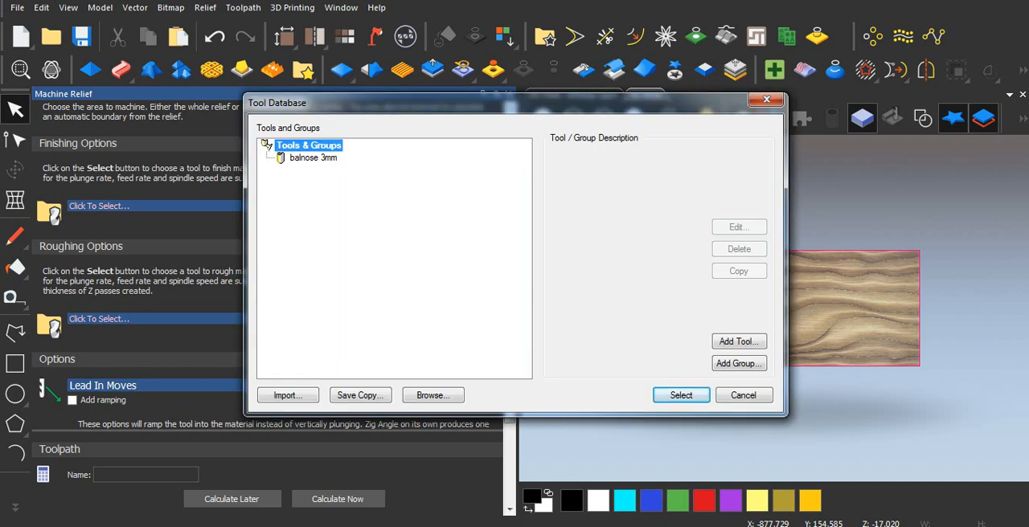
{"action": "left_click", "coordinate": [313, 158]}
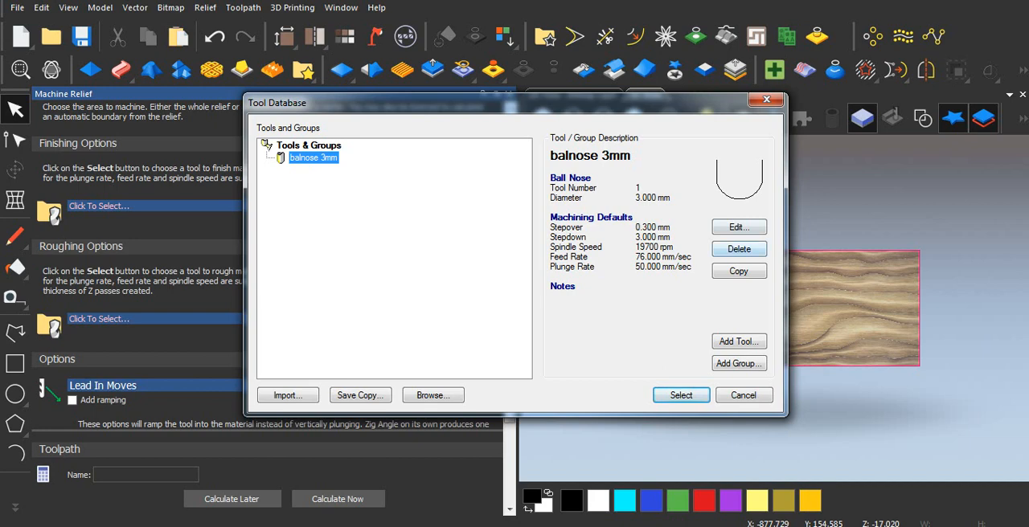
{"action": "left_click", "coordinate": [739, 228]}
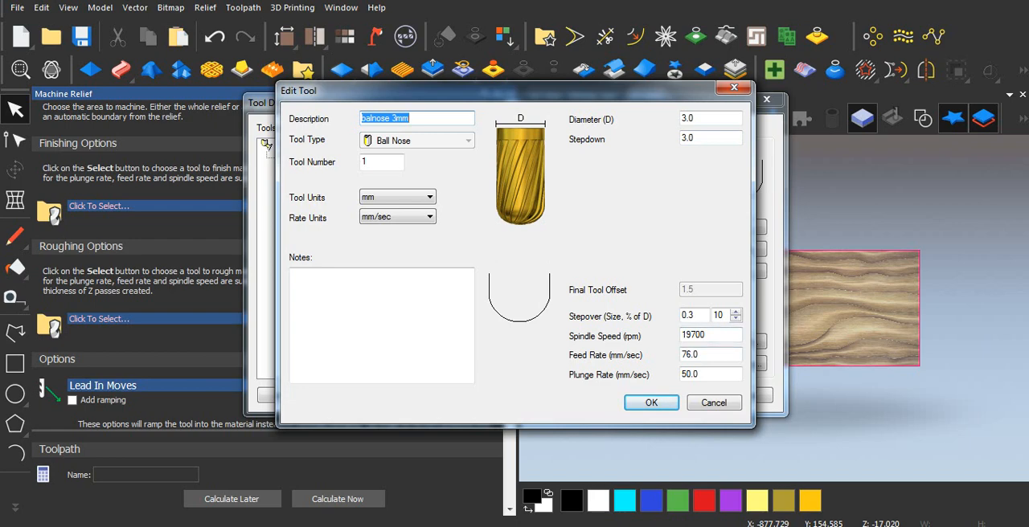
{"action": "double_click", "coordinate": [695, 335]}
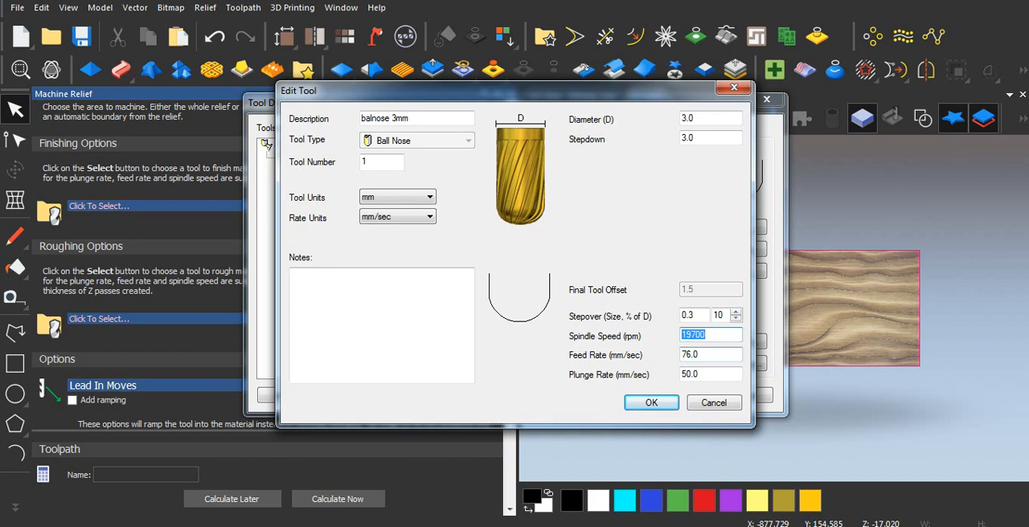
{"action": "type", "text": "24000"}
{"action": "key", "text": "Return"}
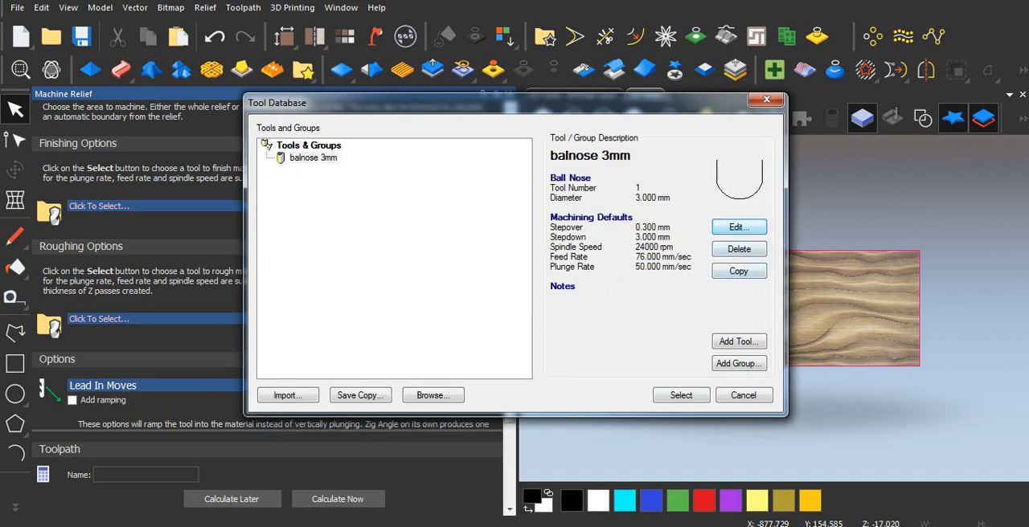
Use the balnose 3mm as the finishing tool with the Raster tool clearance strategy.
{"action": "left_click", "coordinate": [681, 395]}
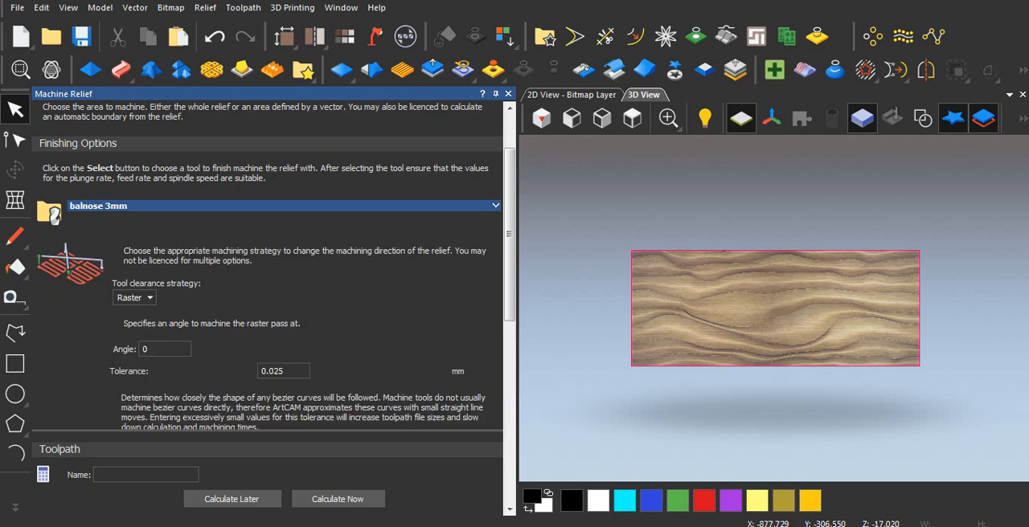
{"action": "scroll", "coordinate": [775, 308], "scroll_direction": "down", "scroll_amount": 2}
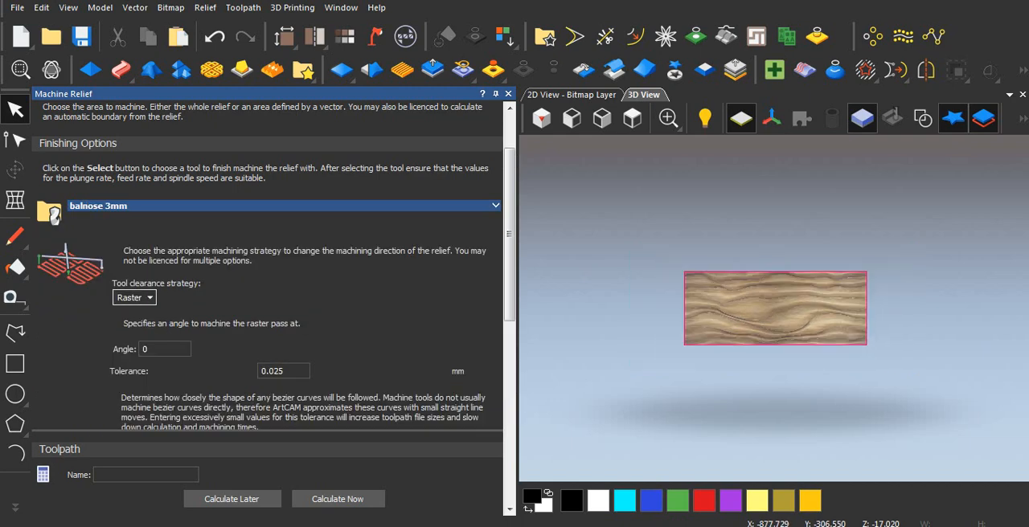
{"action": "left_click", "coordinate": [133, 297]}
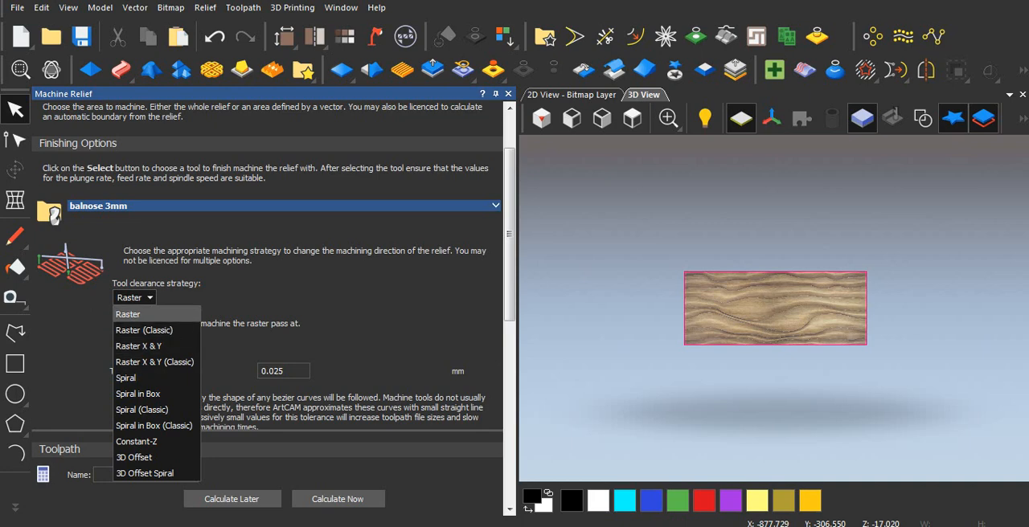
{"action": "left_click", "coordinate": [129, 315]}
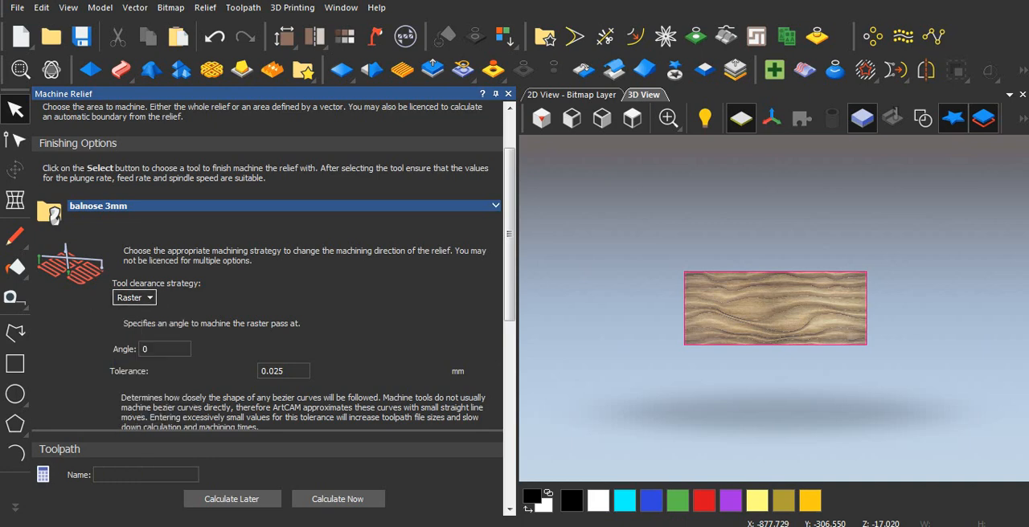
{"action": "left_click", "coordinate": [133, 297]}
{"action": "left_click", "coordinate": [133, 298]}
Calculate the Machine Relief toolpath with 0.025 mm tolerance, 0 mm allowance, no roughing tool and no ramping, and close its settings.
{"action": "scroll", "coordinate": [268, 297], "scroll_direction": "down", "scroll_amount": 3}
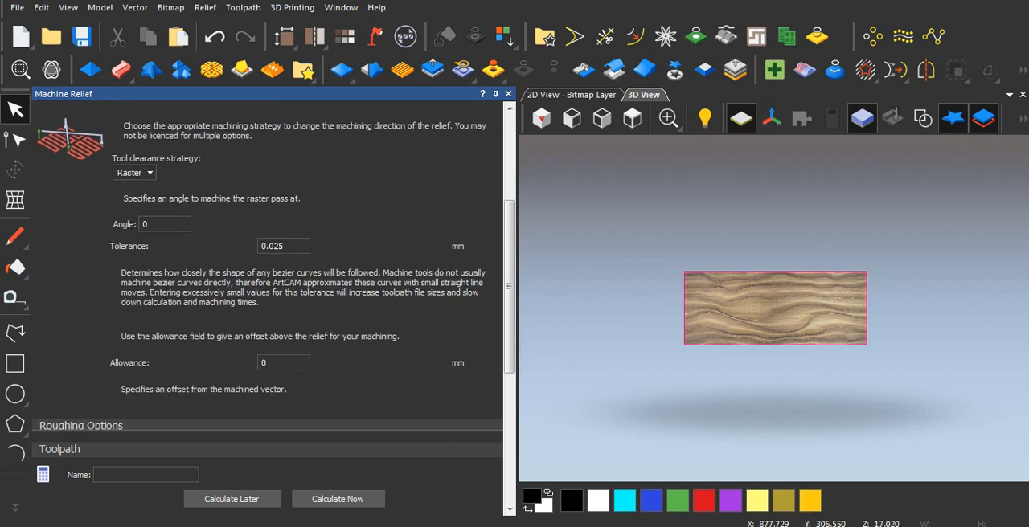
{"action": "scroll", "coordinate": [268, 297], "scroll_direction": "down", "scroll_amount": 2}
{"action": "scroll", "coordinate": [268, 298], "scroll_direction": "down", "scroll_amount": 4}
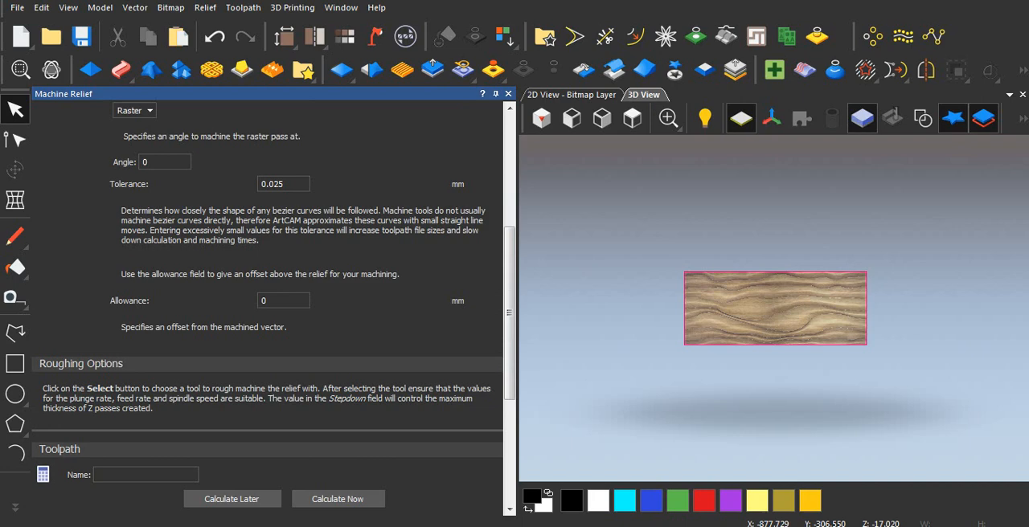
{"action": "scroll", "coordinate": [268, 298], "scroll_direction": "down", "scroll_amount": 3}
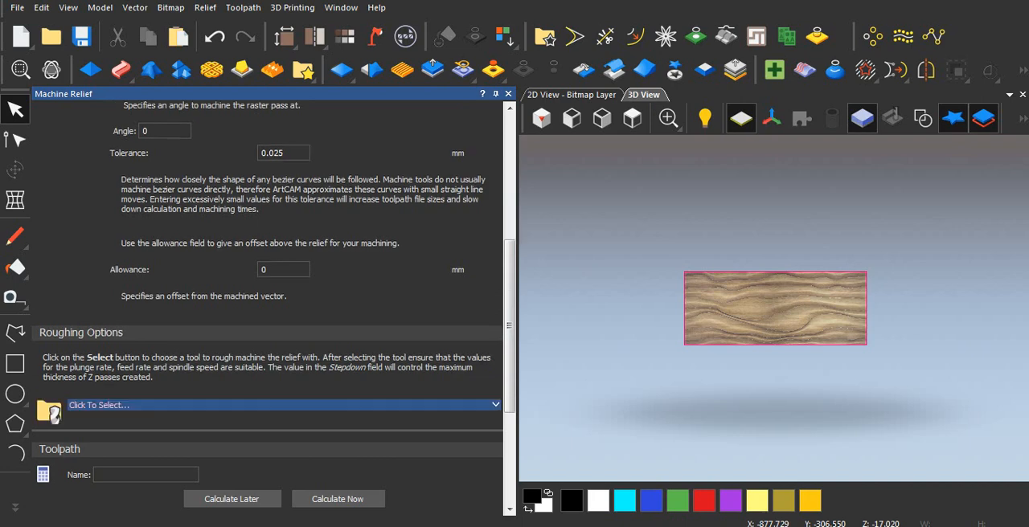
{"action": "scroll", "coordinate": [267, 305], "scroll_direction": "down", "scroll_amount": 3}
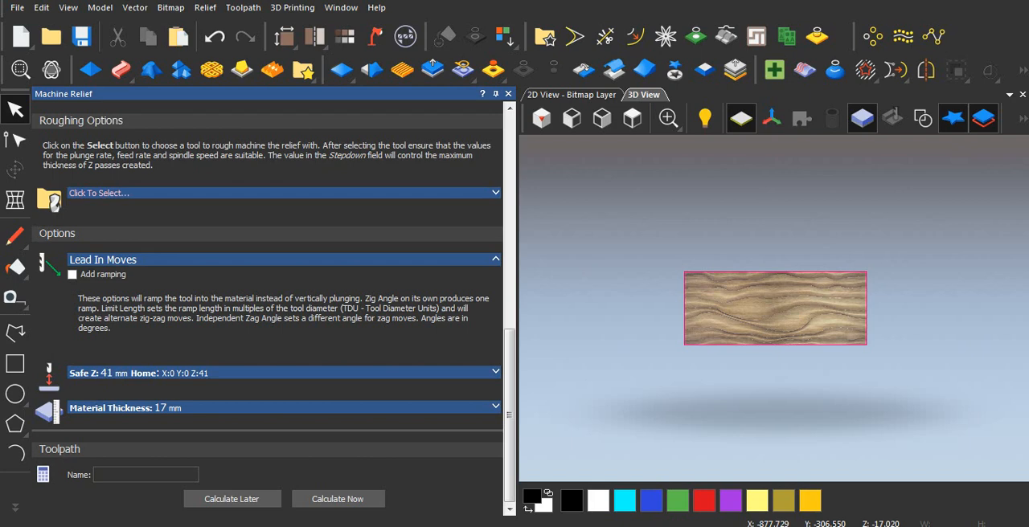
{"action": "left_click", "coordinate": [338, 499]}
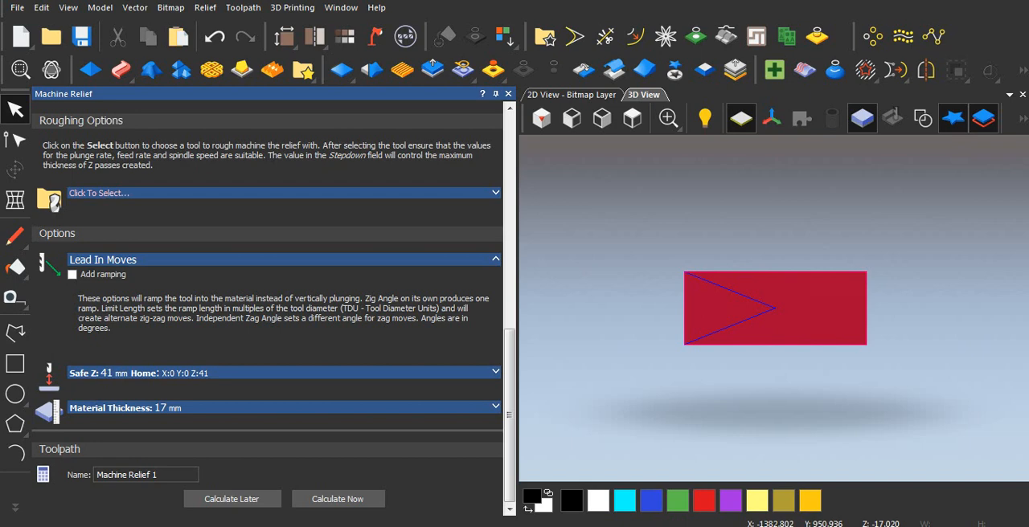
{"action": "left_click", "coordinate": [508, 93]}
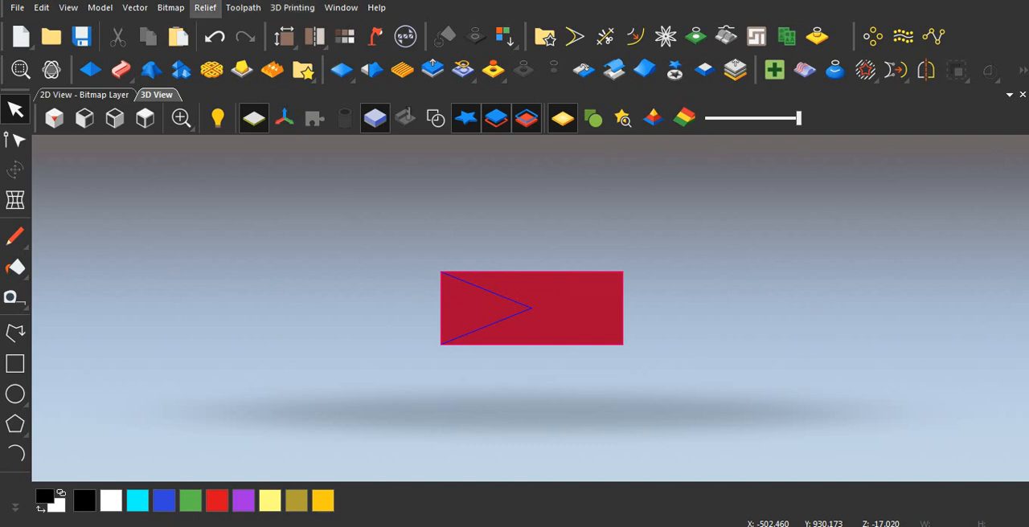
{"action": "left_click", "coordinate": [243, 7]}
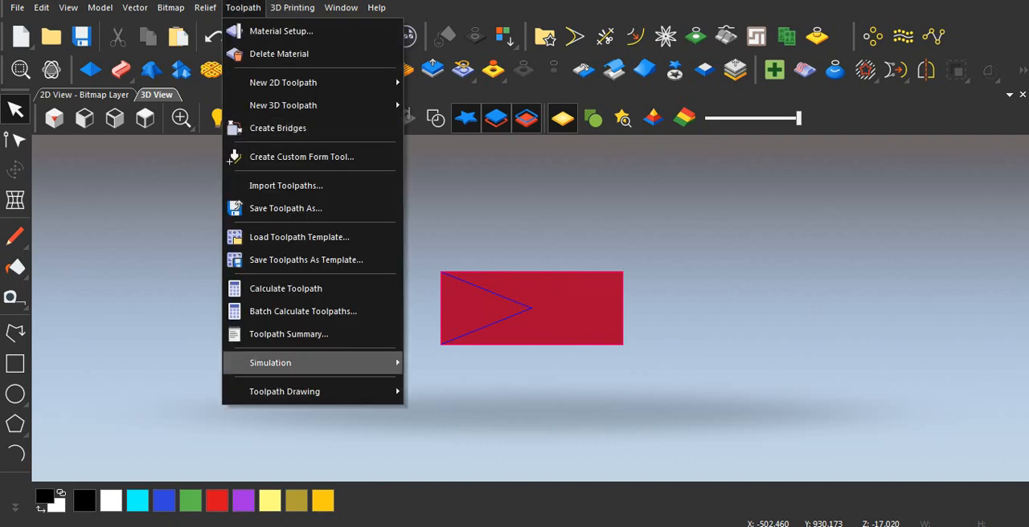
{"action": "mouse_move", "coordinate": [314, 362]}
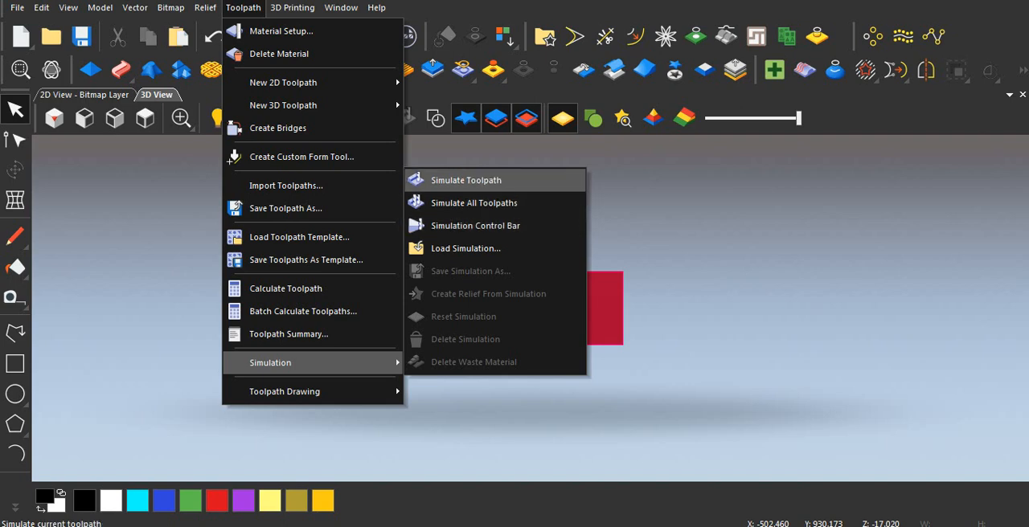
{"action": "left_click", "coordinate": [467, 180]}
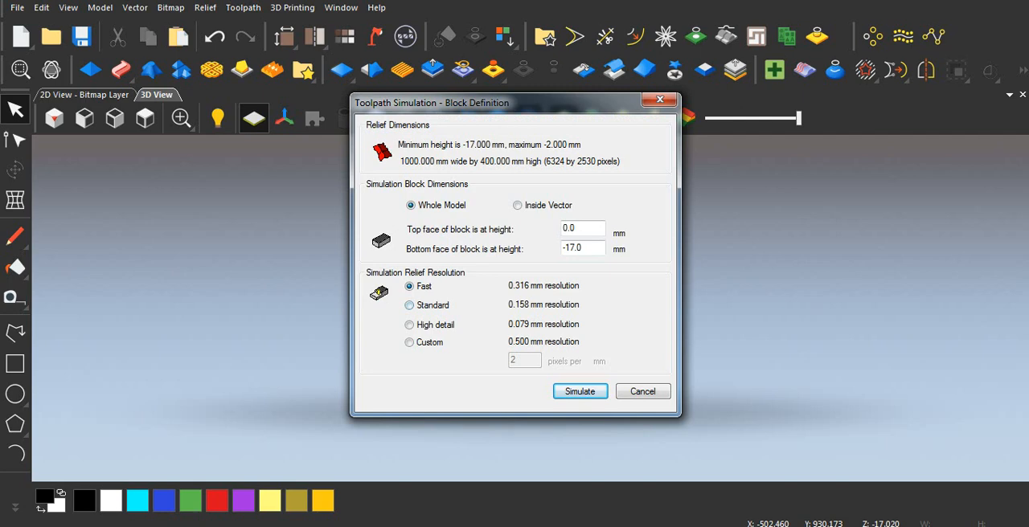
{"action": "left_click", "coordinate": [643, 392]}
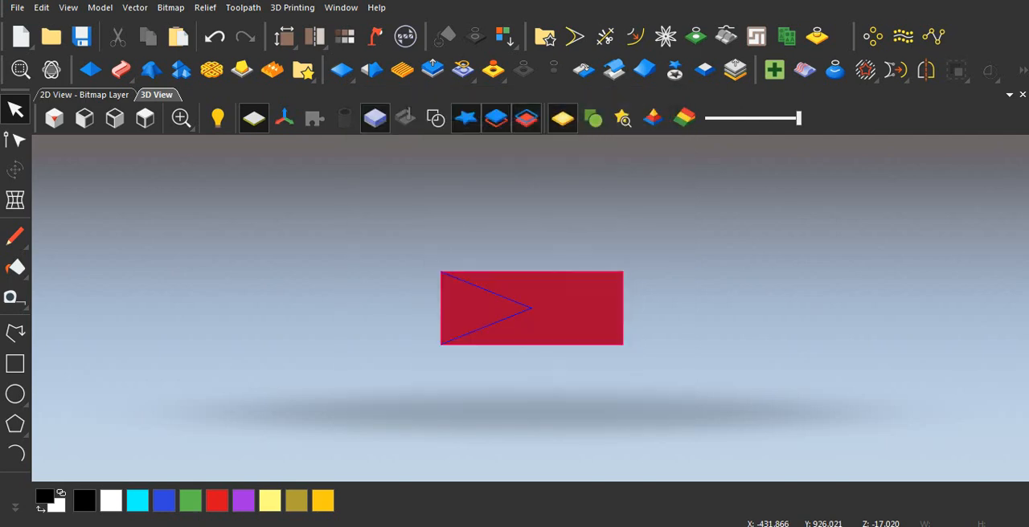
Start a controlled toolpath simulation on a whole-model block from 0 to -17 mm at Fast resolution.
{"action": "left_click", "coordinate": [243, 8]}
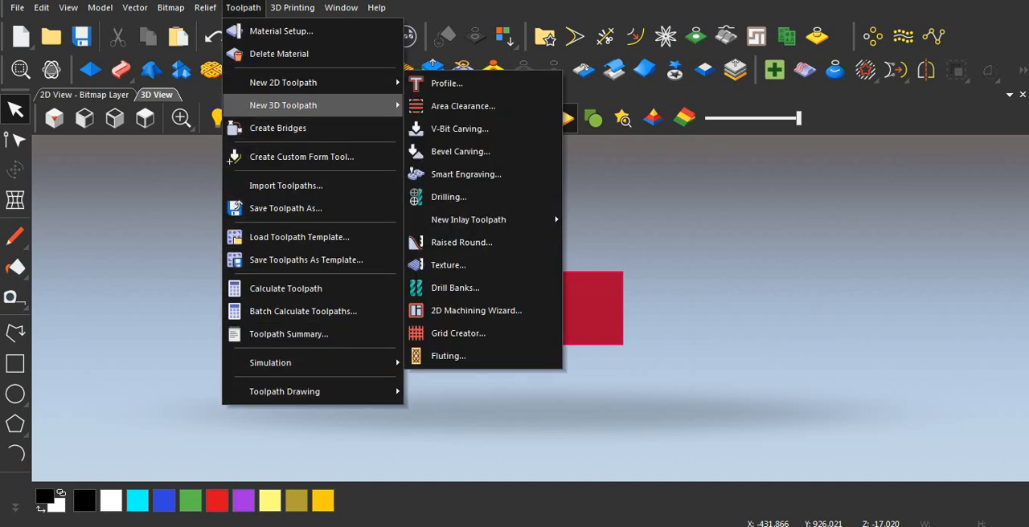
{"action": "mouse_move", "coordinate": [283, 105]}
{"action": "mouse_move", "coordinate": [270, 363]}
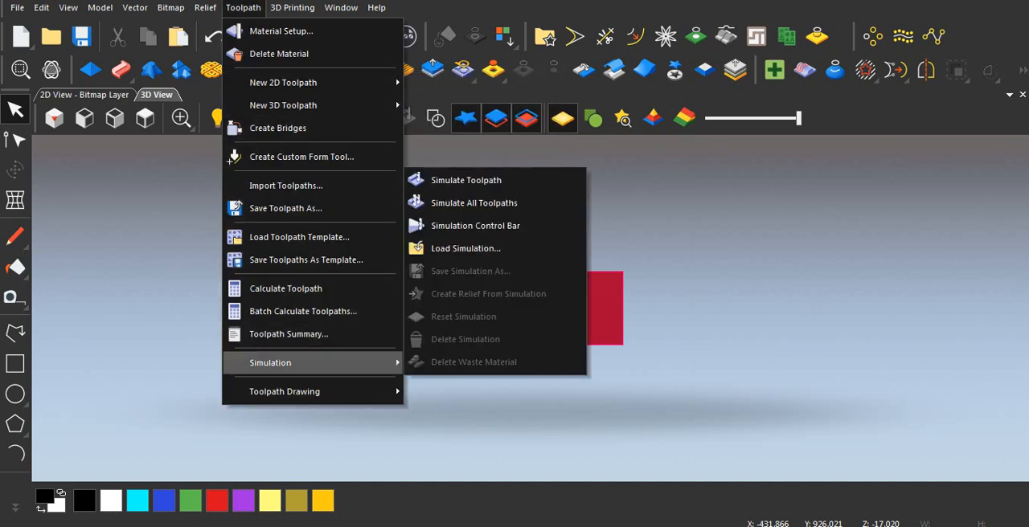
{"action": "left_click", "coordinate": [474, 225]}
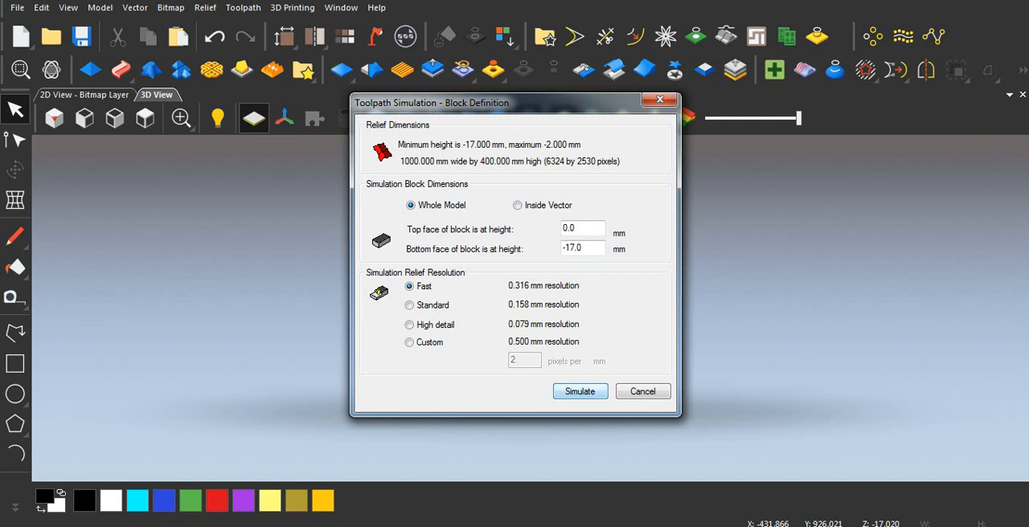
{"action": "left_click", "coordinate": [579, 392]}
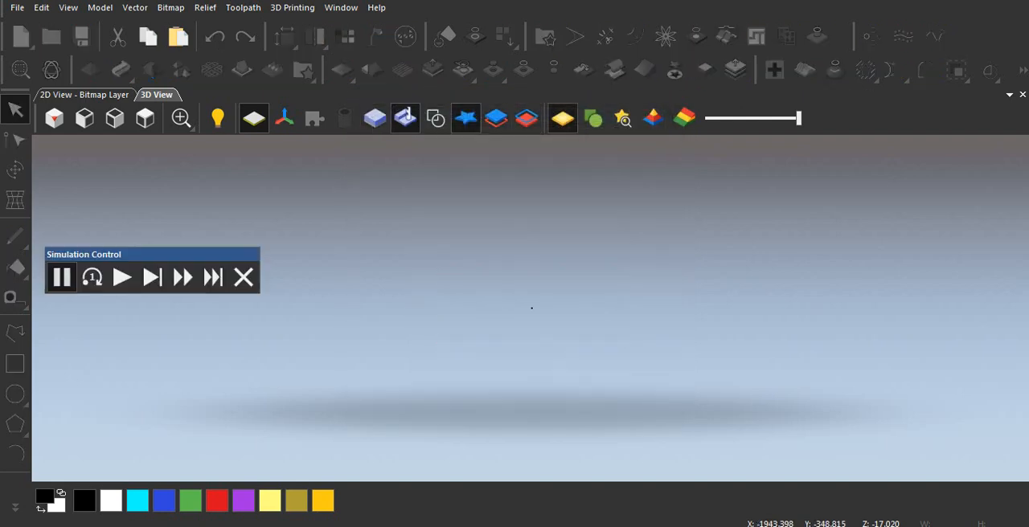
Run the controlled simulation at normal and maximum speed, inspect the first carved passes up close, and abandon the run.
{"action": "left_click", "coordinate": [122, 277]}
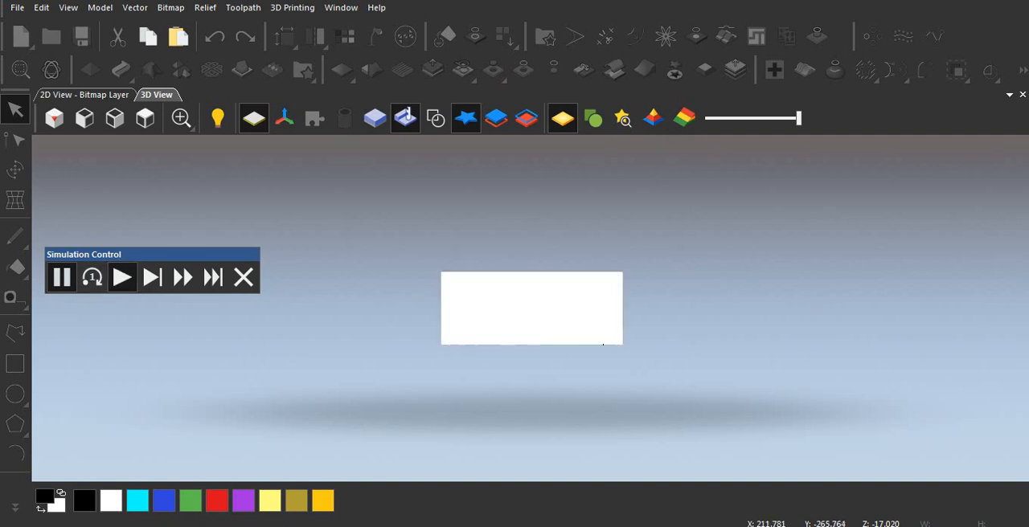
{"action": "scroll", "coordinate": [570, 355], "scroll_direction": "up", "scroll_amount": 2}
{"action": "scroll", "coordinate": [568, 356], "scroll_direction": "up", "scroll_amount": 2}
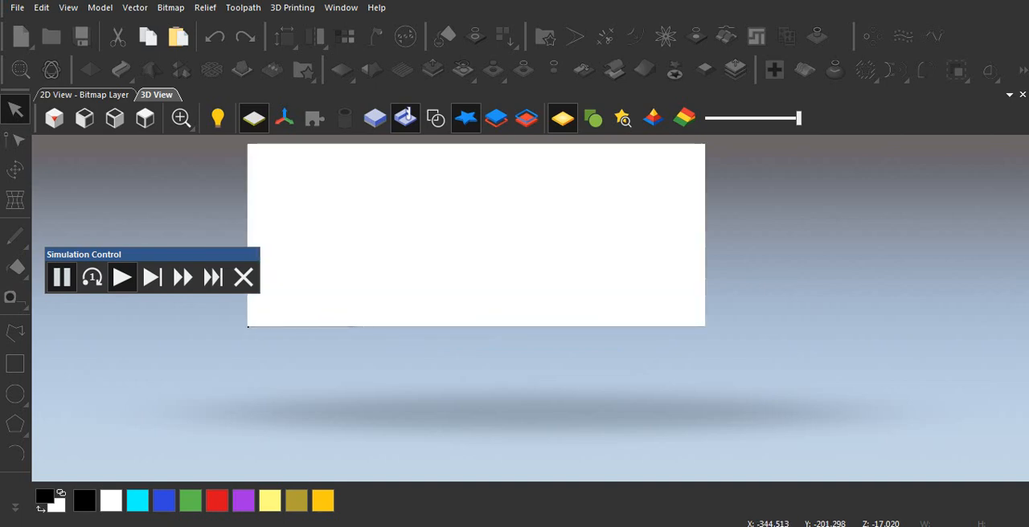
{"action": "scroll", "coordinate": [530, 308], "scroll_direction": "down", "scroll_amount": 2}
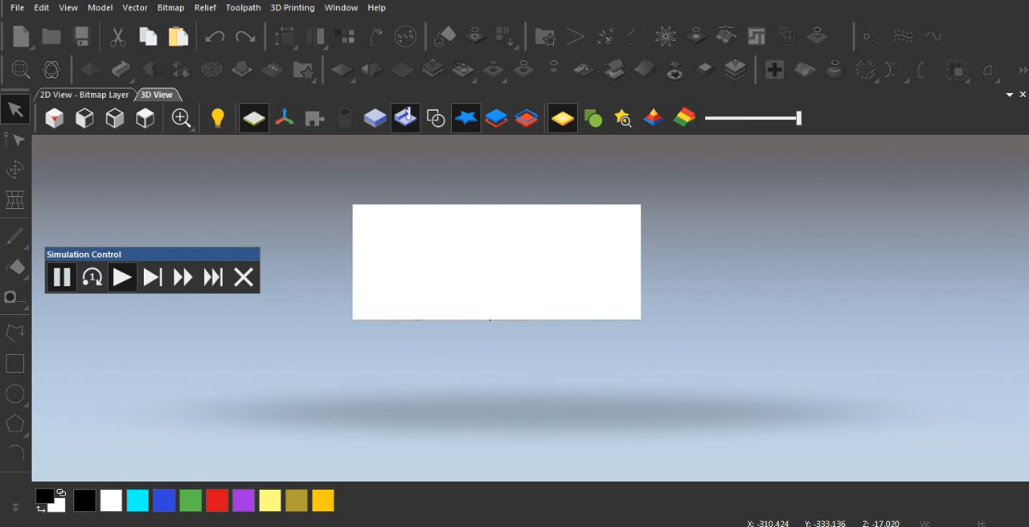
{"action": "scroll", "coordinate": [530, 307], "scroll_direction": "down", "scroll_amount": 2}
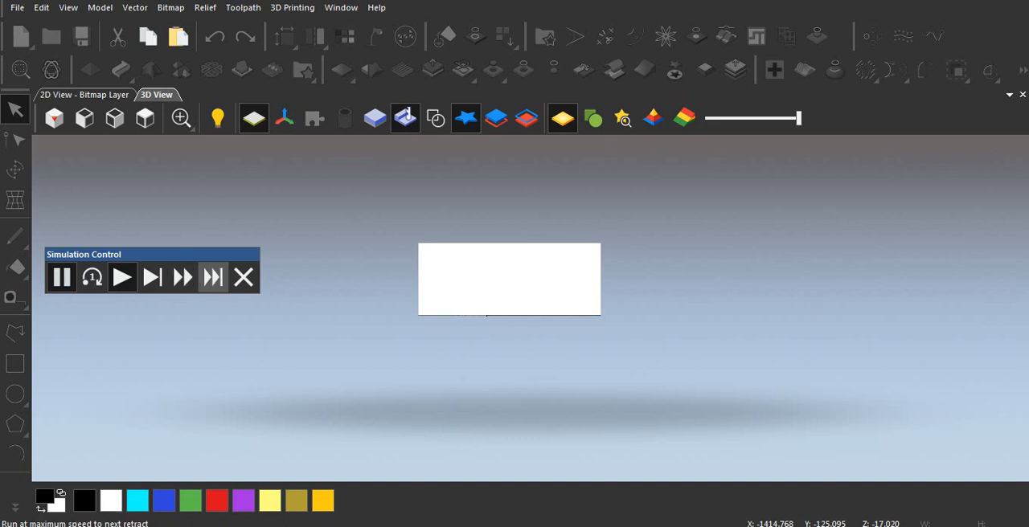
{"action": "left_click", "coordinate": [213, 277]}
{"action": "left_click", "coordinate": [122, 277]}
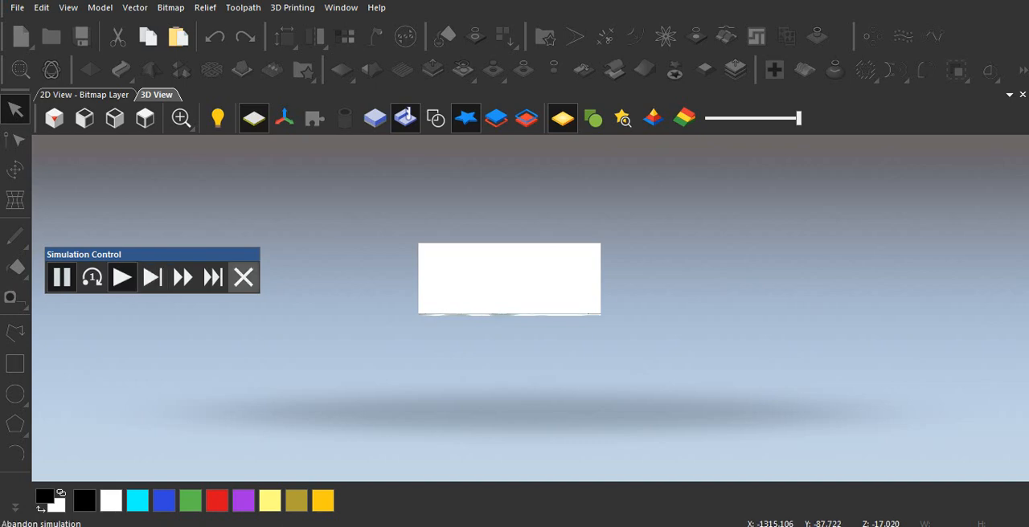
{"action": "left_click", "coordinate": [213, 277]}
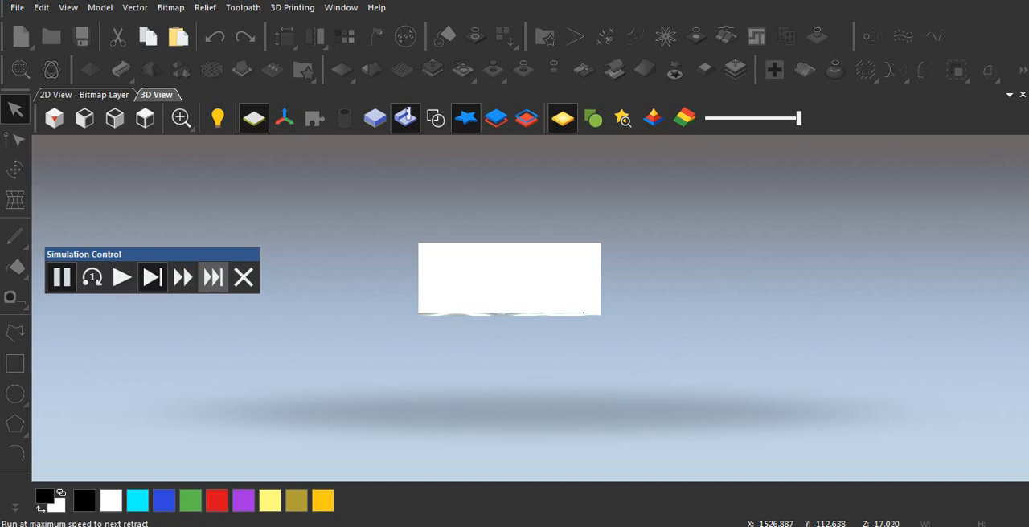
{"action": "left_click", "coordinate": [213, 277]}
{"action": "left_click", "coordinate": [122, 277]}
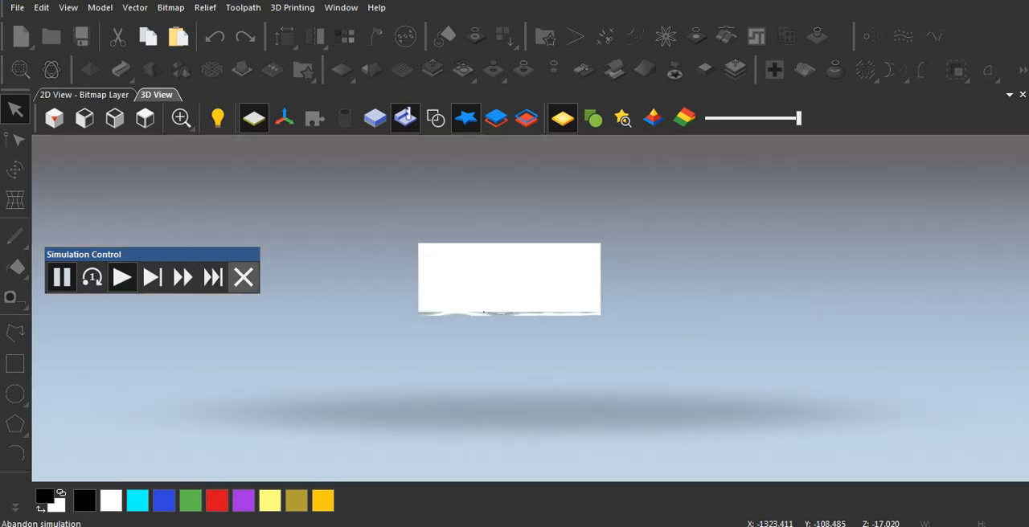
{"action": "scroll", "coordinate": [480, 314], "scroll_direction": "up", "scroll_amount": 4}
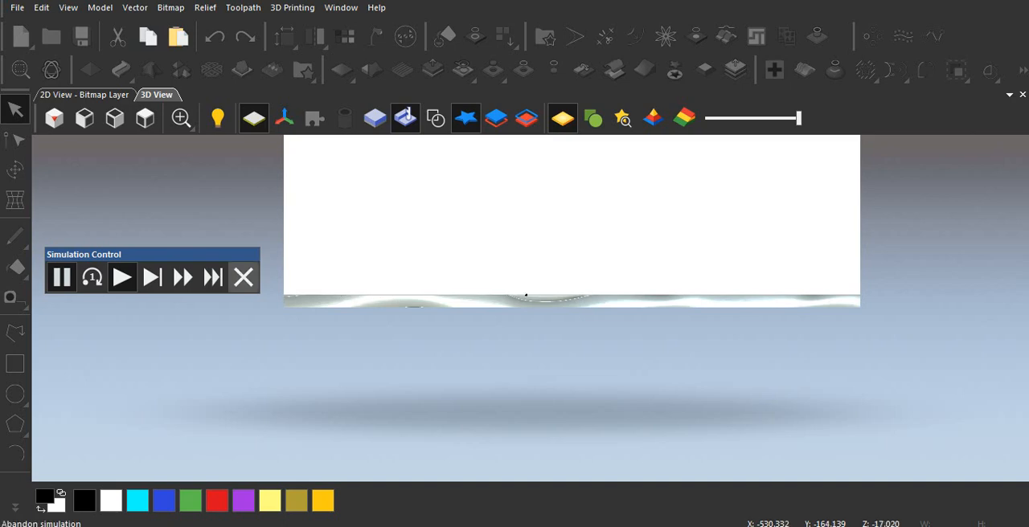
{"action": "left_click", "coordinate": [243, 277]}
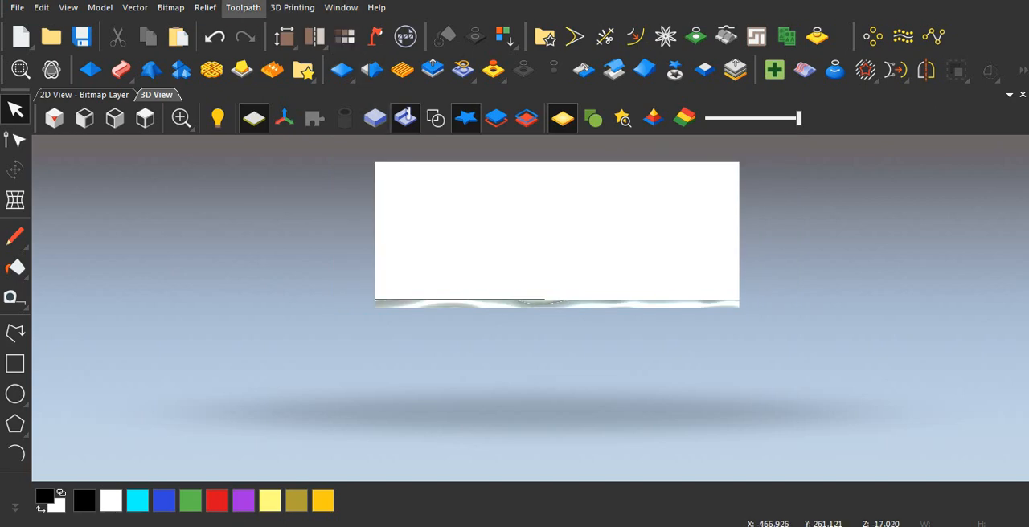
Simulate the complete current toolpath and examine the carved wave surface up close.
{"action": "left_click", "coordinate": [243, 7]}
{"action": "mouse_move", "coordinate": [270, 363]}
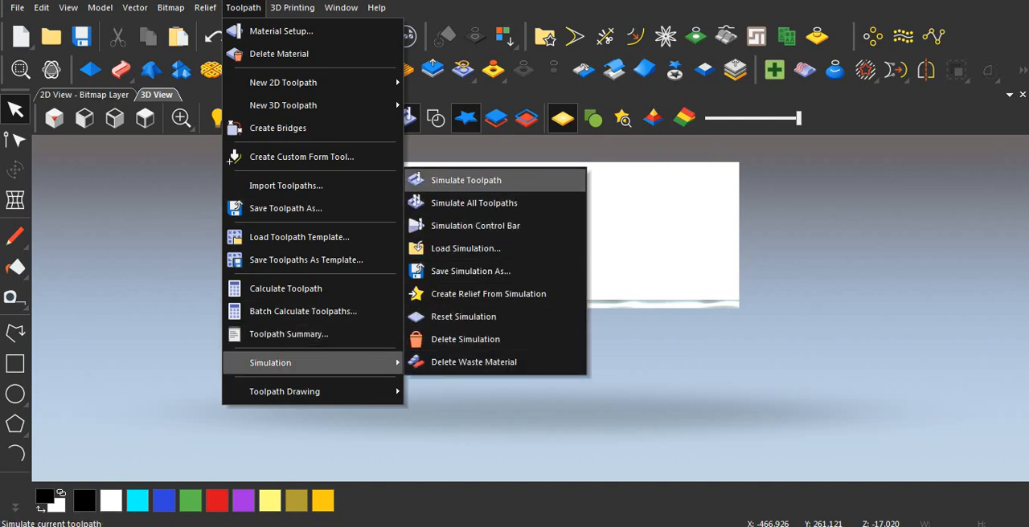
{"action": "left_click", "coordinate": [466, 180]}
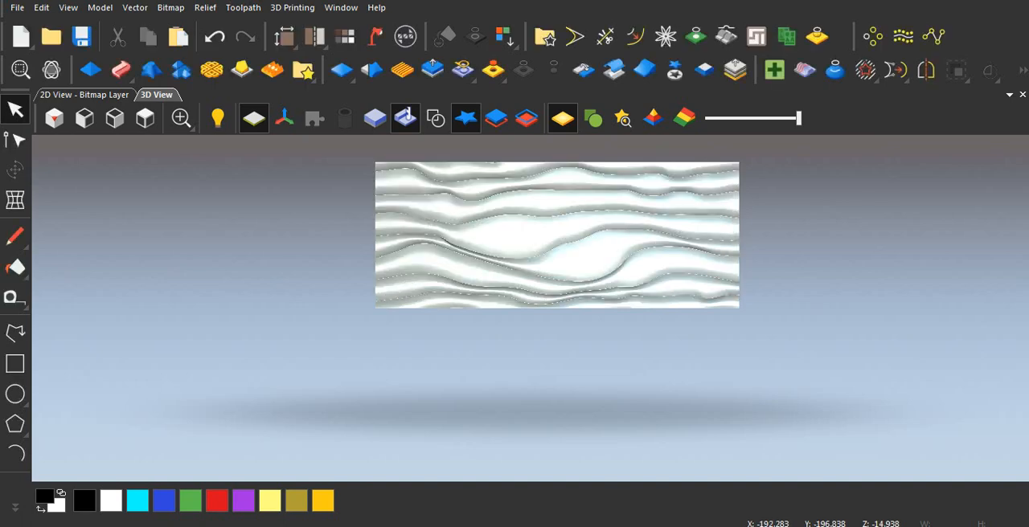
{"action": "scroll", "coordinate": [584, 281], "scroll_direction": "up", "scroll_amount": 3}
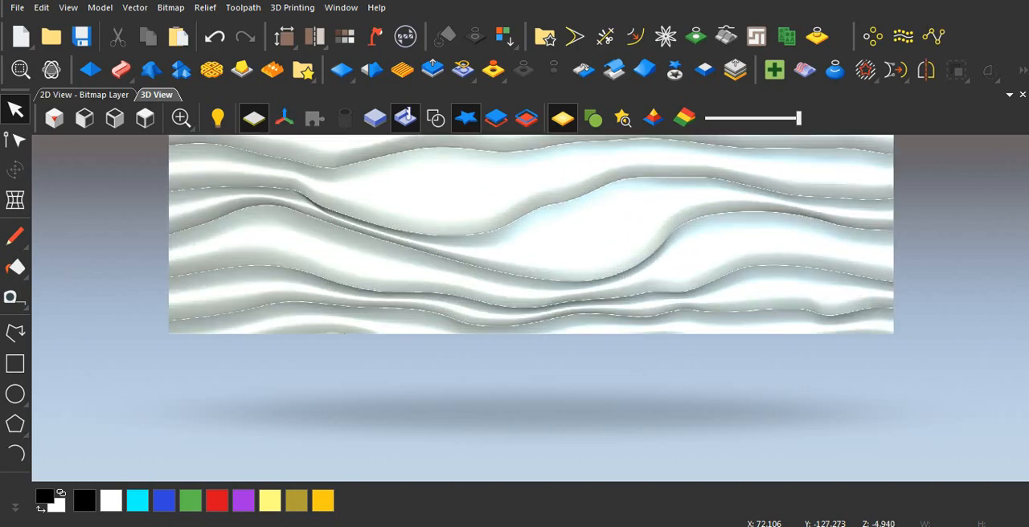
{"action": "scroll", "coordinate": [535, 307], "scroll_direction": "down", "scroll_amount": 3}
{"action": "scroll", "coordinate": [524, 270], "scroll_direction": "up", "scroll_amount": 3}
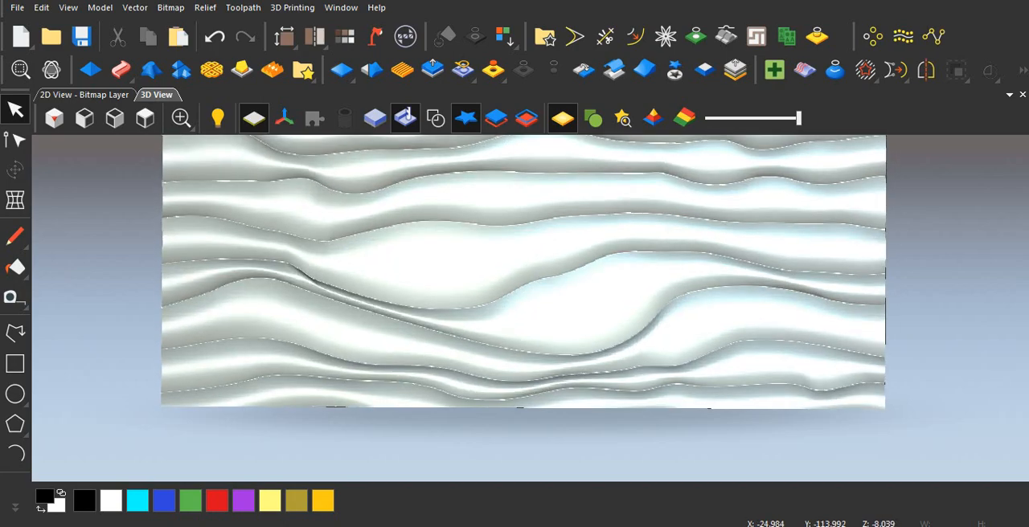
{"action": "scroll", "coordinate": [530, 305], "scroll_direction": "up", "scroll_amount": 3}
{"action": "scroll", "coordinate": [530, 305], "scroll_direction": "down", "scroll_amount": 3}
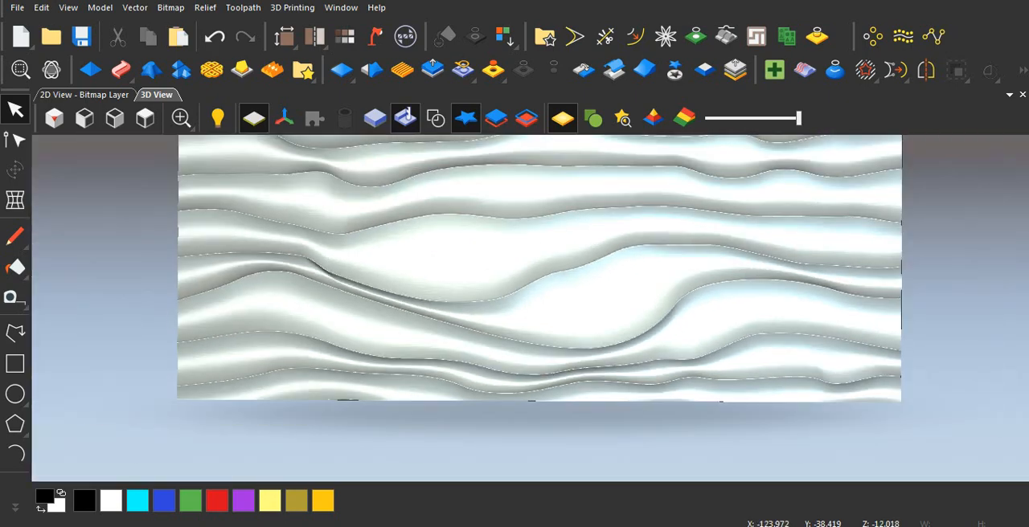
Begin saving the ball nose finishing toolpath, check the destination folder choices, and choose the G-Code (mm) (*.tap) machine file format.
{"action": "left_click", "coordinate": [242, 7]}
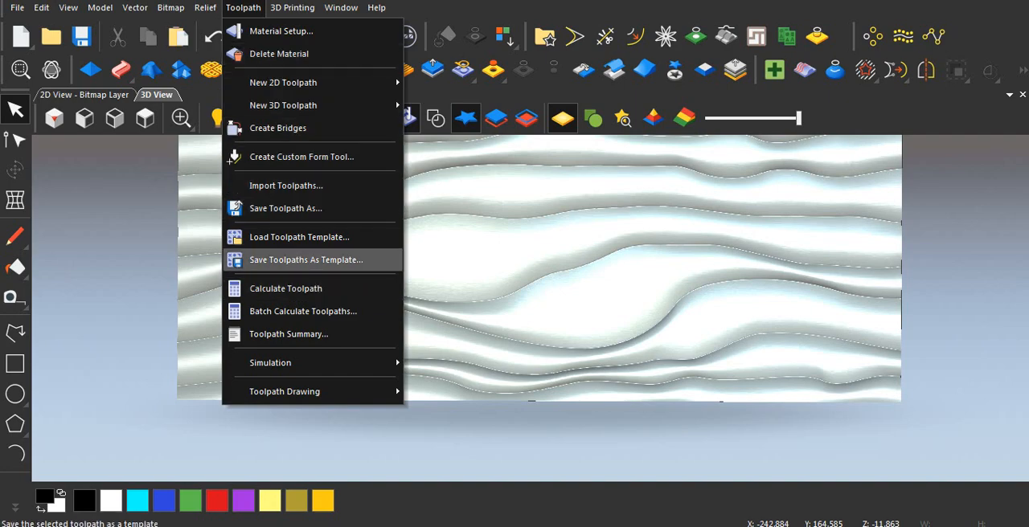
{"action": "left_click", "coordinate": [286, 208]}
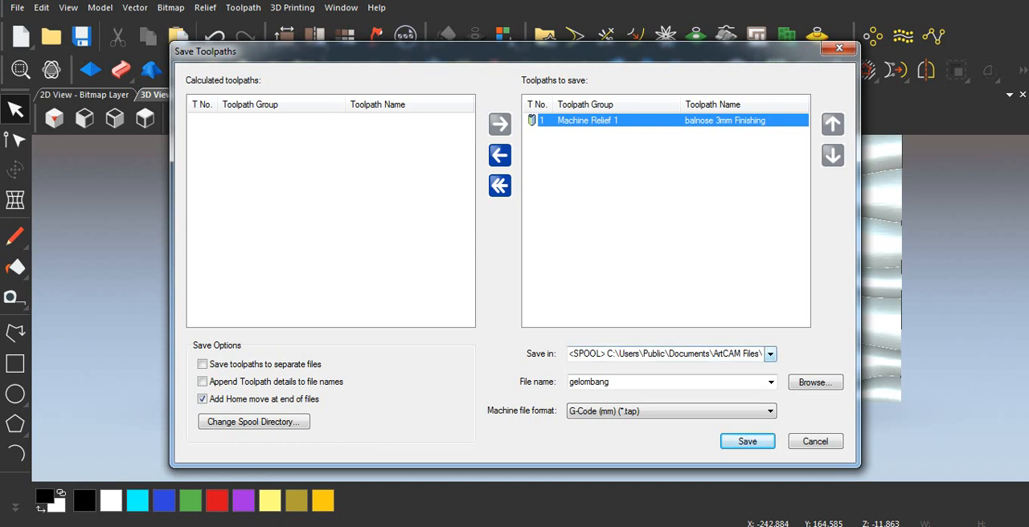
{"action": "left_click", "coordinate": [770, 354]}
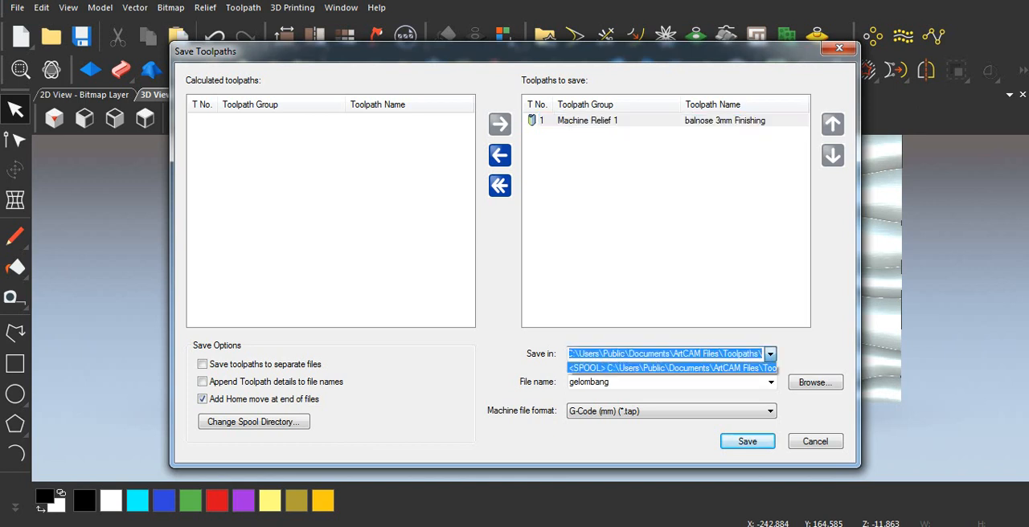
{"action": "left_click", "coordinate": [770, 354]}
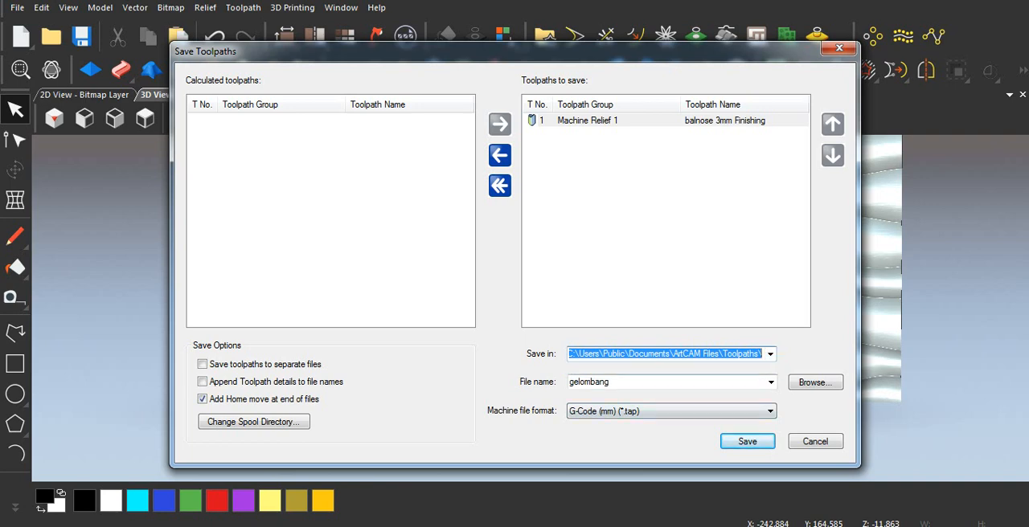
{"action": "left_click", "coordinate": [769, 354]}
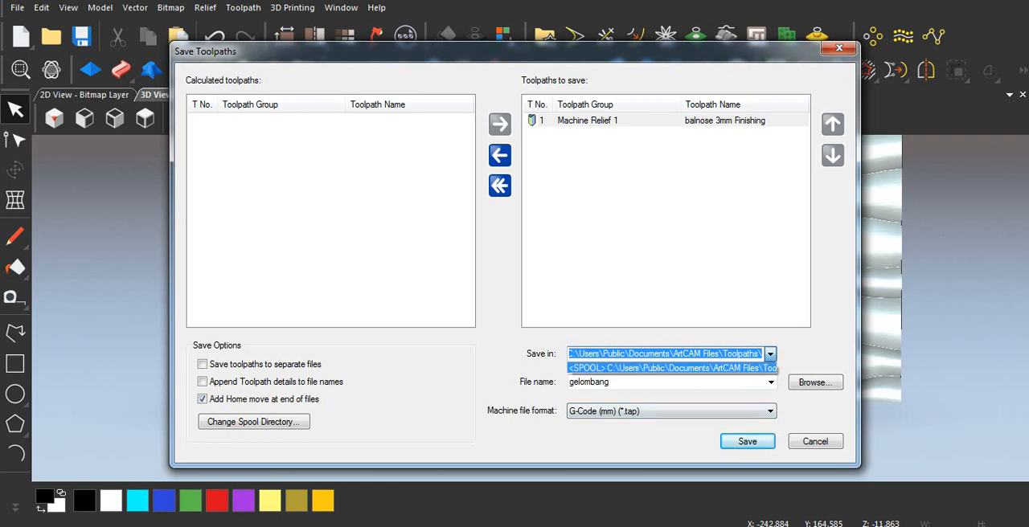
{"action": "left_click", "coordinate": [770, 354]}
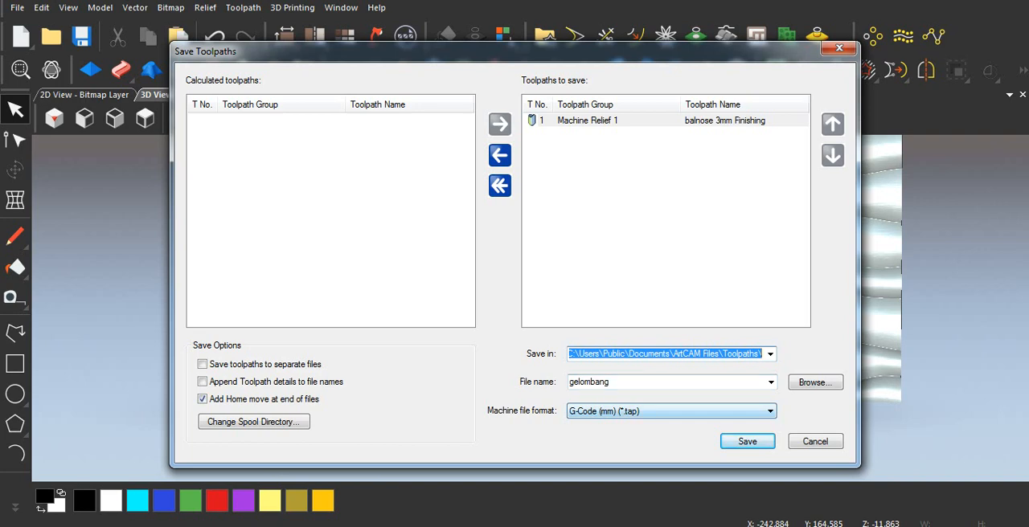
{"action": "left_click", "coordinate": [770, 411]}
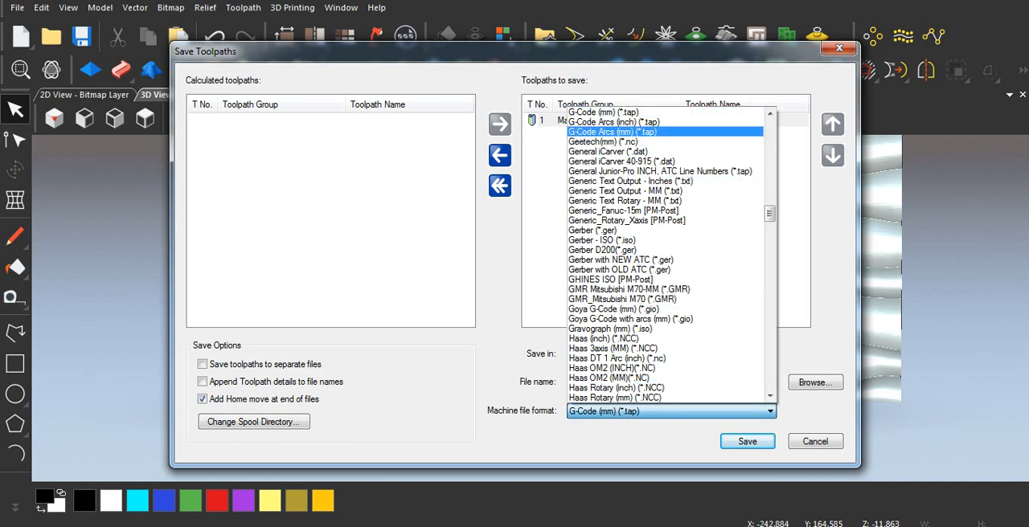
{"action": "scroll", "coordinate": [666, 151], "scroll_direction": "up", "scroll_amount": 1}
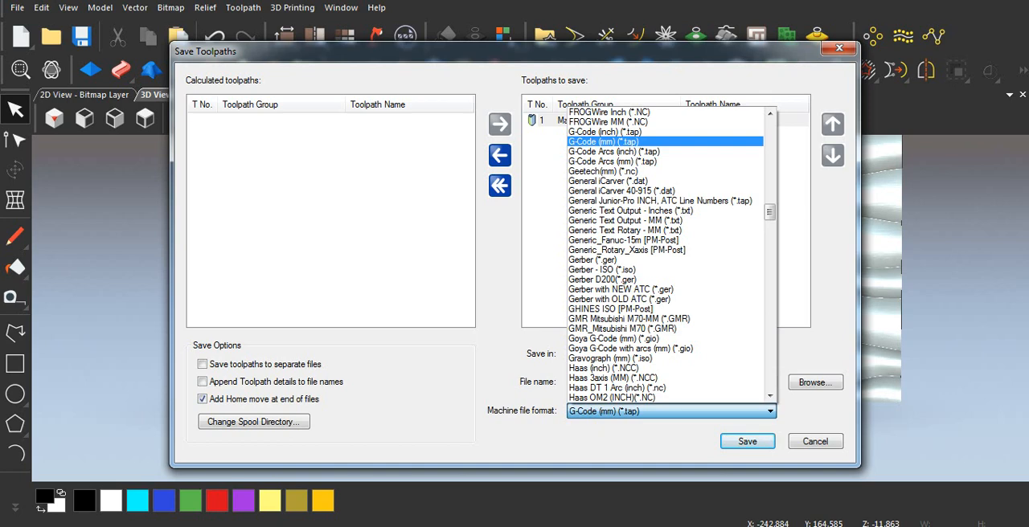
{"action": "left_click", "coordinate": [605, 142]}
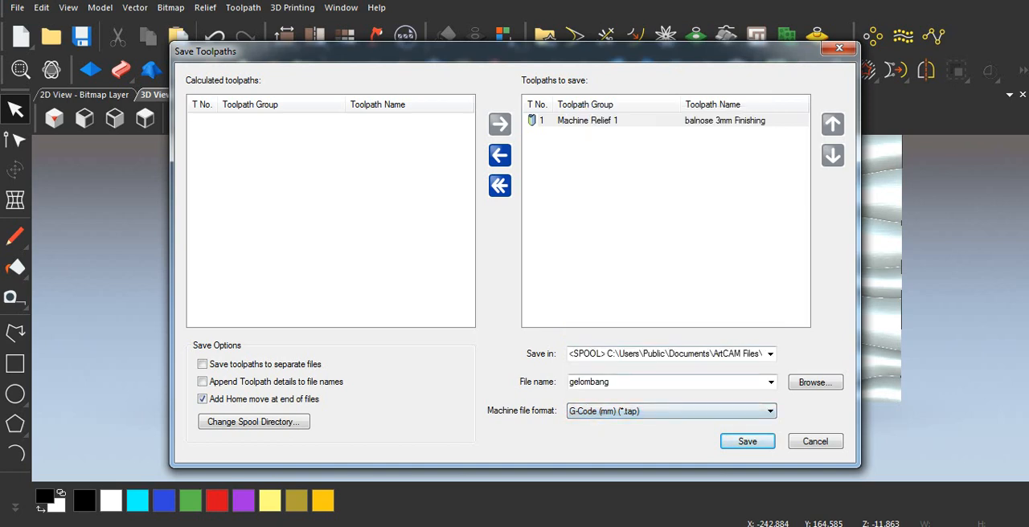
Look through the other machine file formats offered for the toolpath, and leave the save settings without saving.
{"action": "left_click", "coordinate": [770, 412]}
{"action": "scroll", "coordinate": [665, 275], "scroll_direction": "down", "scroll_amount": 5}
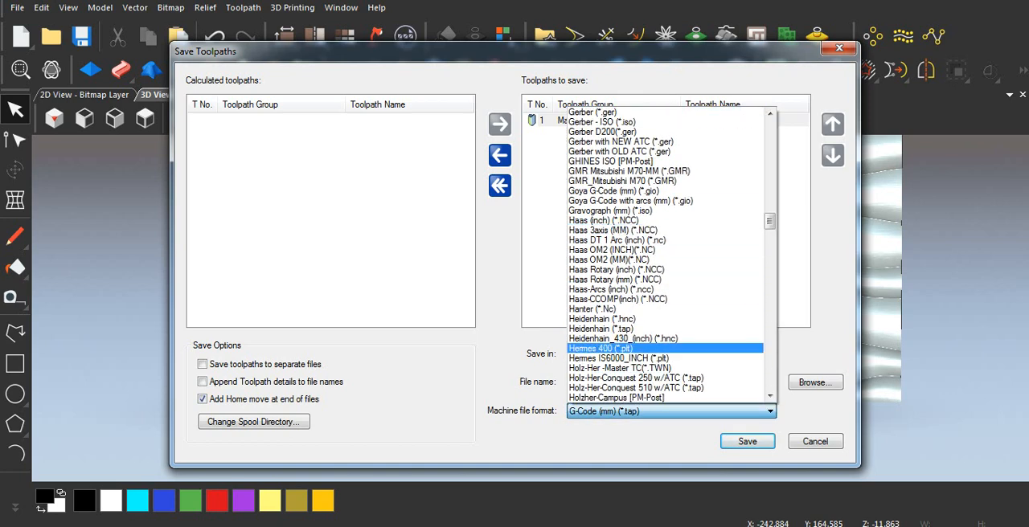
{"action": "scroll", "coordinate": [665, 276], "scroll_direction": "up", "scroll_amount": 12}
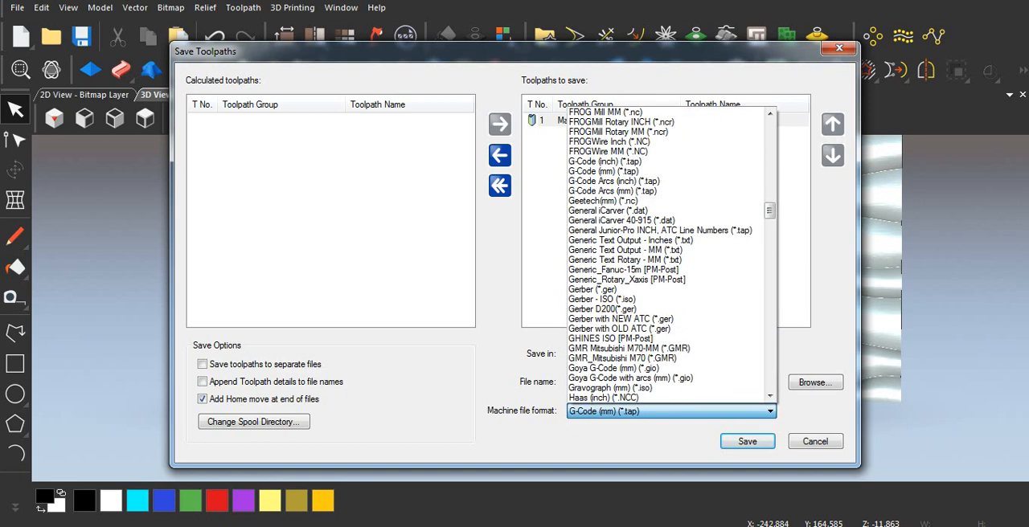
{"action": "scroll", "coordinate": [665, 260], "scroll_direction": "up", "scroll_amount": 1}
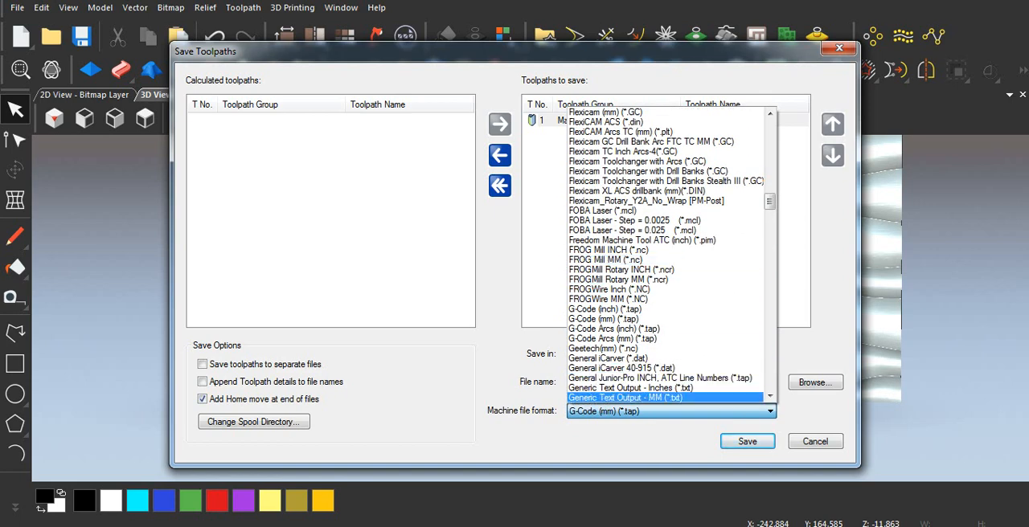
{"action": "scroll", "coordinate": [666, 262], "scroll_direction": "down", "scroll_amount": 15}
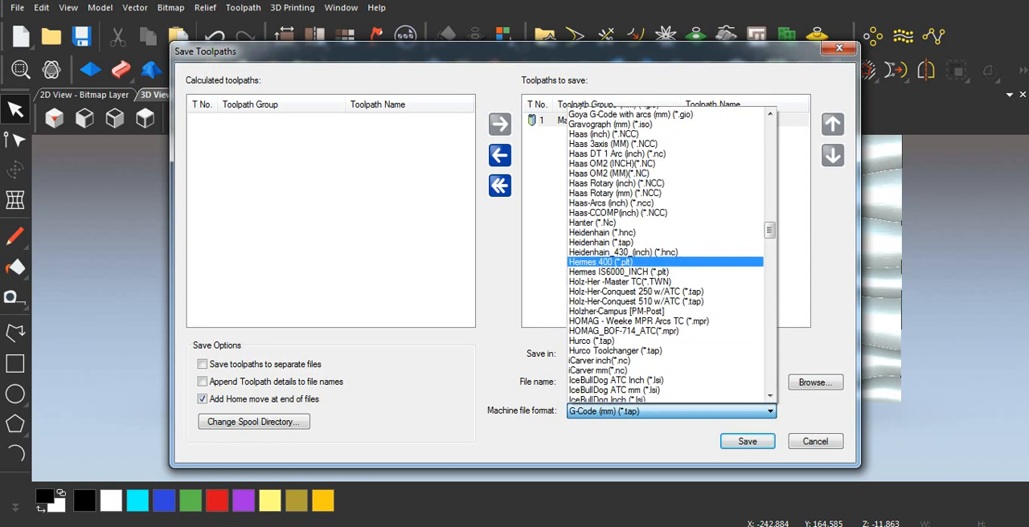
{"action": "scroll", "coordinate": [666, 255], "scroll_direction": "down", "scroll_amount": 2}
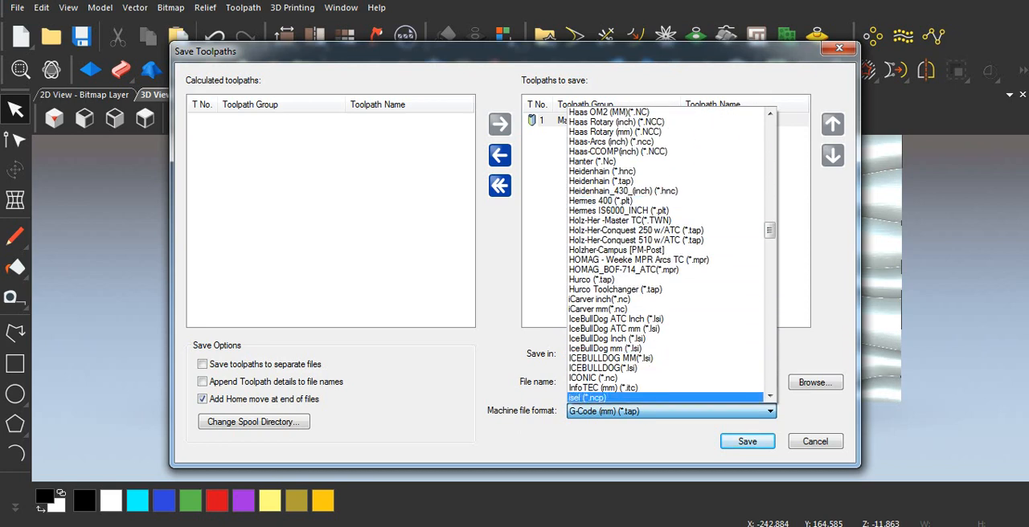
{"action": "left_click", "coordinate": [815, 441]}
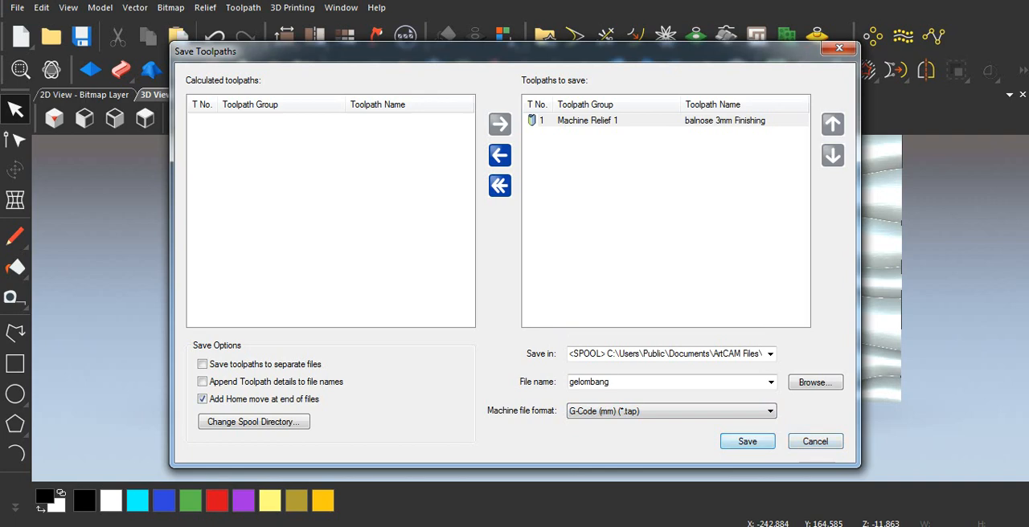
{"action": "left_click", "coordinate": [839, 48]}
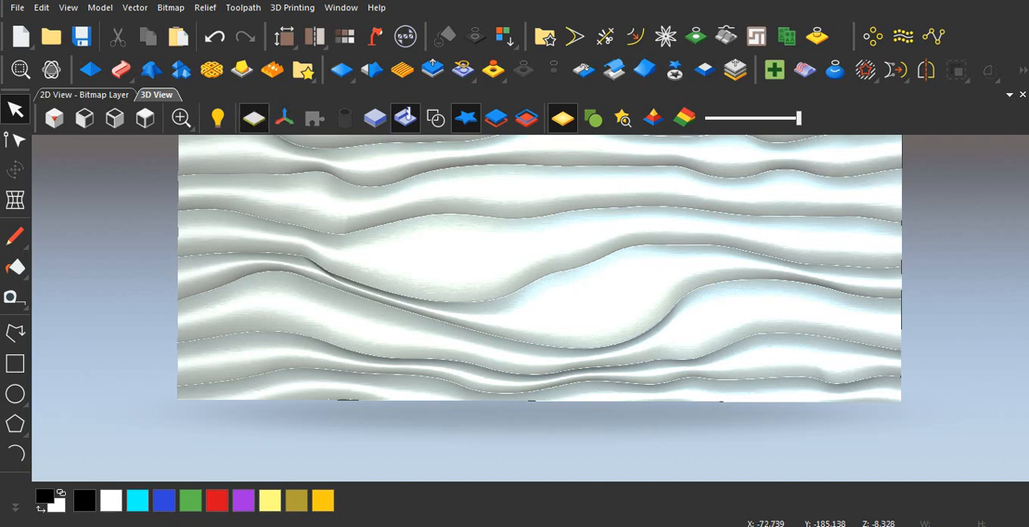
Display the Front Relief and Back Relief in the 3D view in place of the simulation.
{"action": "scroll", "coordinate": [531, 285], "scroll_direction": "down", "scroll_amount": 2}
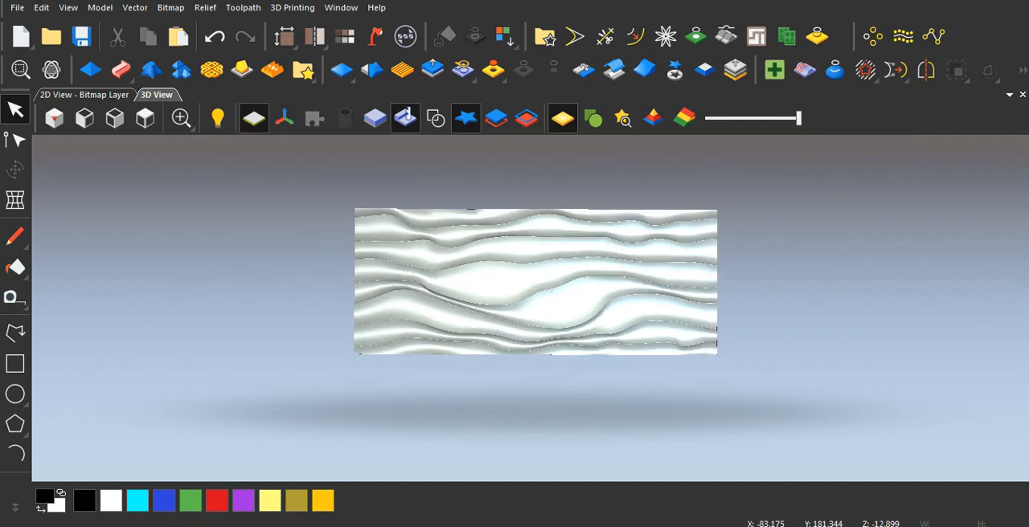
{"action": "scroll", "coordinate": [535, 281], "scroll_direction": "up", "scroll_amount": 1}
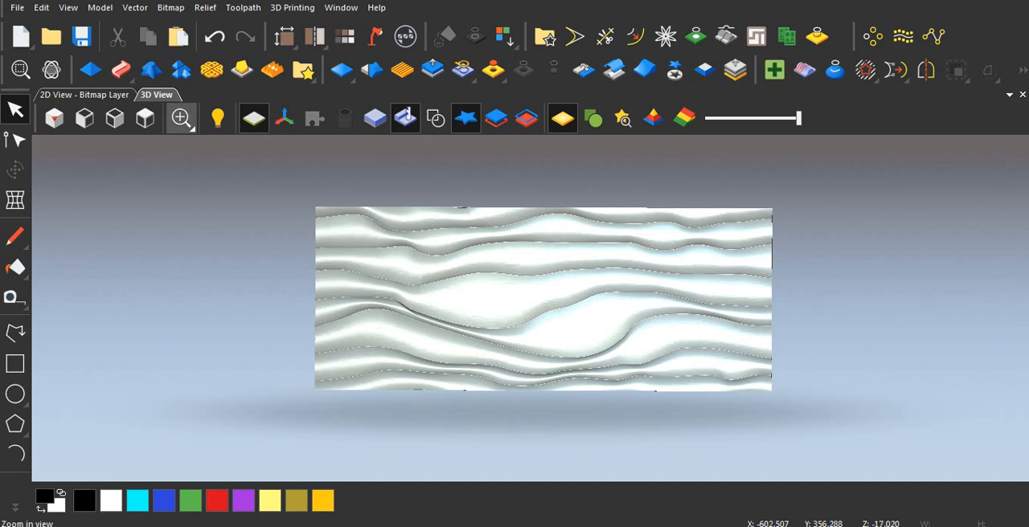
{"action": "left_click", "coordinate": [217, 118]}
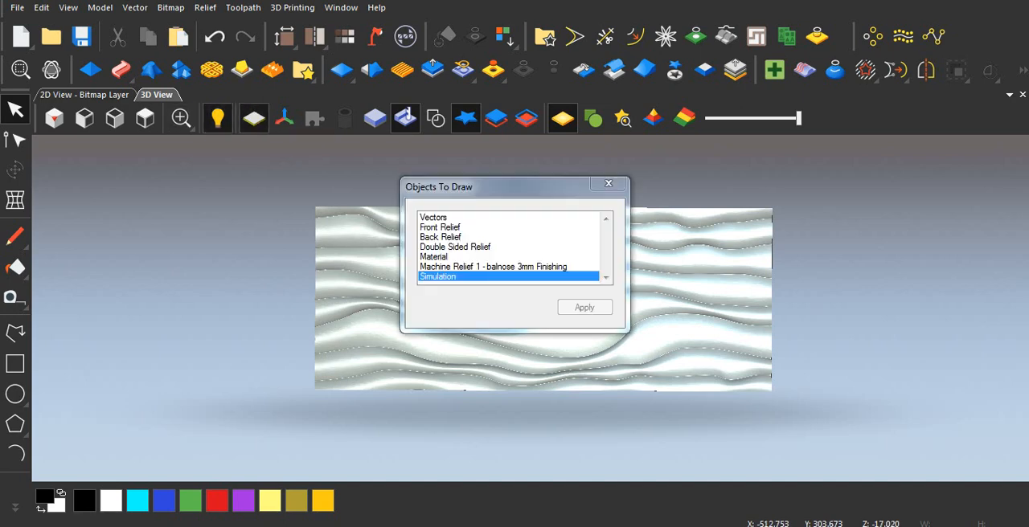
{"action": "left_click", "coordinate": [440, 227]}
{"action": "left_click", "coordinate": [440, 238]}
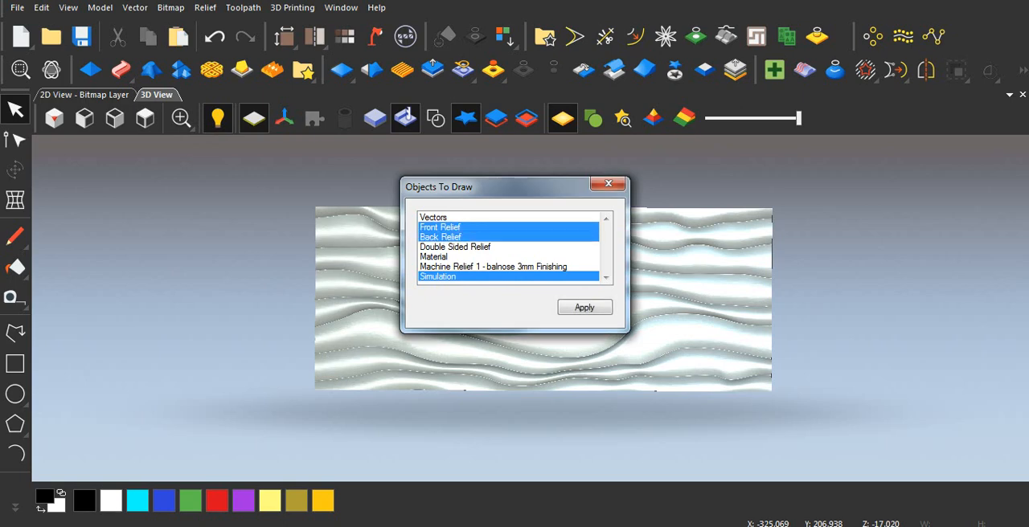
{"action": "left_click", "coordinate": [438, 276]}
{"action": "left_click", "coordinate": [584, 307]}
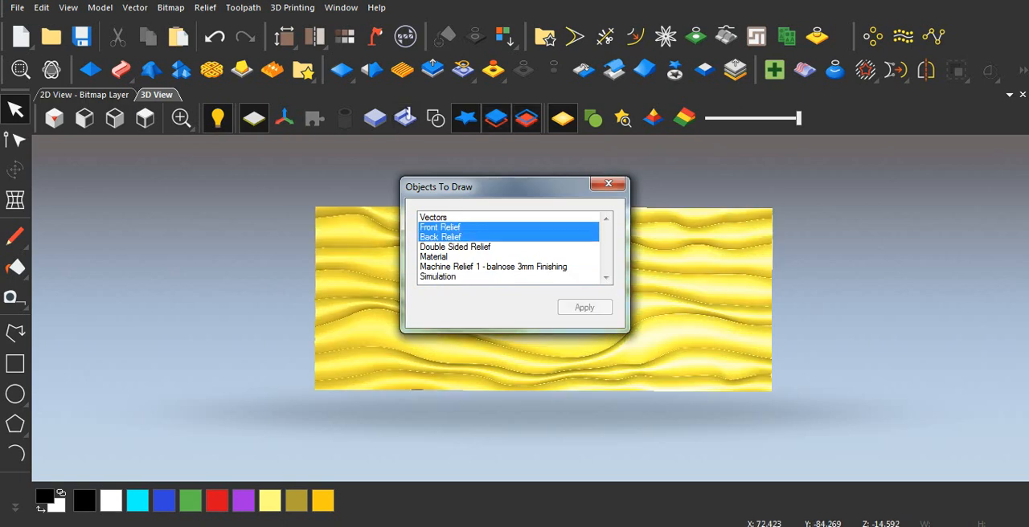
{"action": "left_click", "coordinate": [609, 184]}
Add the Double Sided Relief to the objects drawn in the 3D view.
{"action": "scroll", "coordinate": [550, 313], "scroll_direction": "up", "scroll_amount": 3}
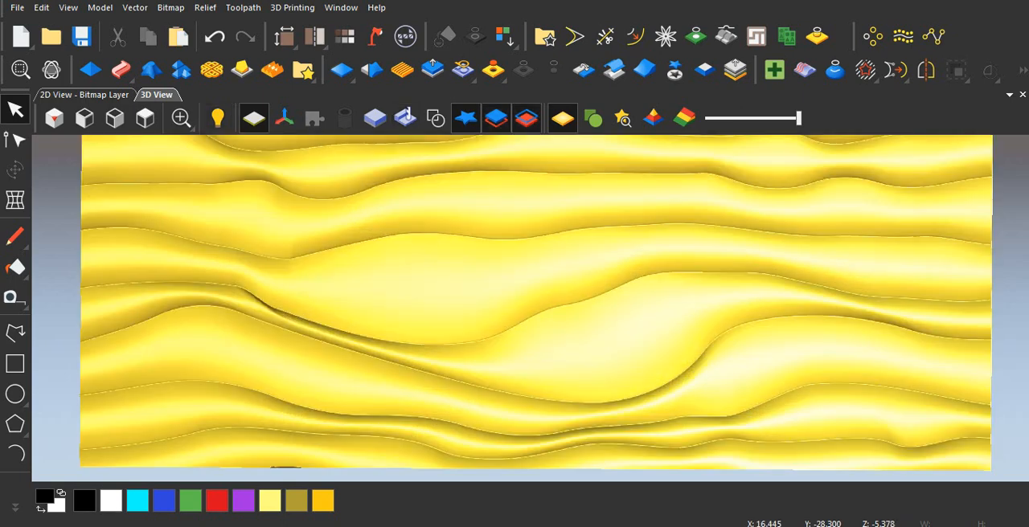
{"action": "scroll", "coordinate": [532, 298], "scroll_direction": "down", "scroll_amount": 1}
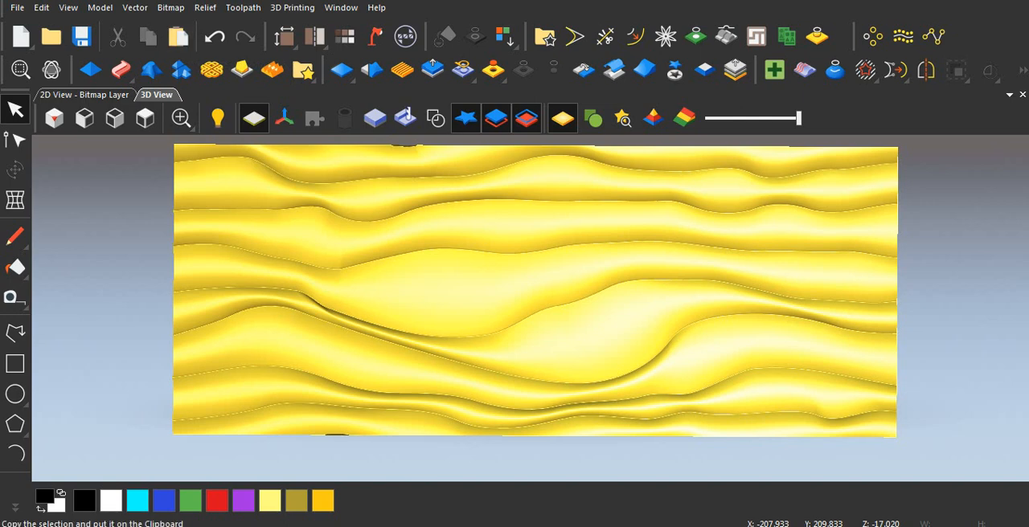
{"action": "left_click", "coordinate": [218, 118]}
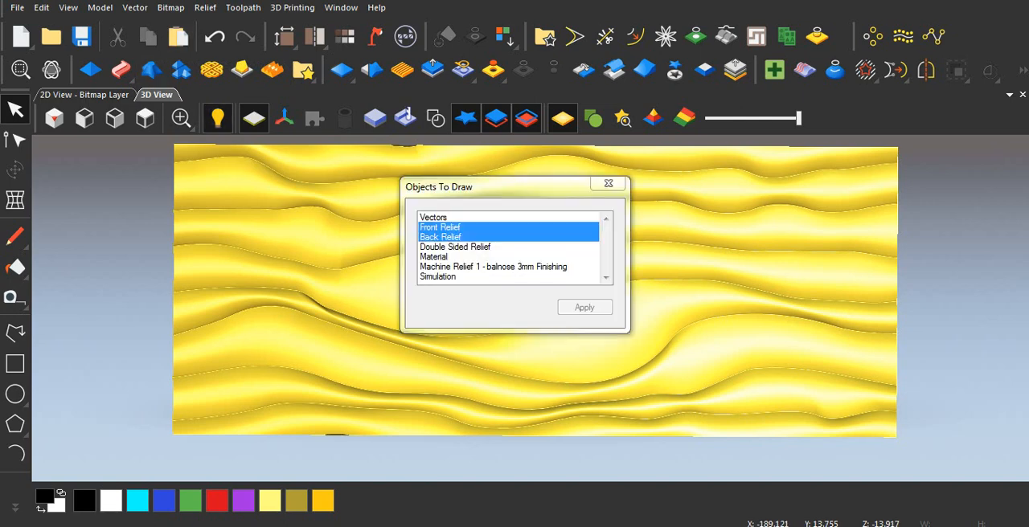
{"action": "left_click", "coordinate": [455, 246]}
{"action": "left_click", "coordinate": [585, 307]}
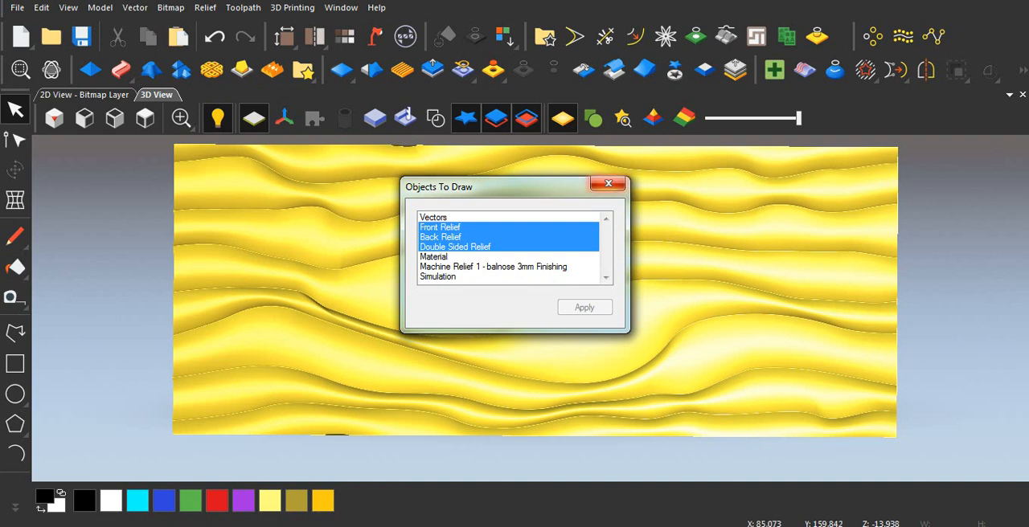
{"action": "left_click", "coordinate": [609, 183]}
Create an open triangle mesh from the wavy relief using Optimise Triangles with 0.01 mm tolerance.
{"action": "scroll", "coordinate": [494, 325], "scroll_direction": "down", "scroll_amount": 2}
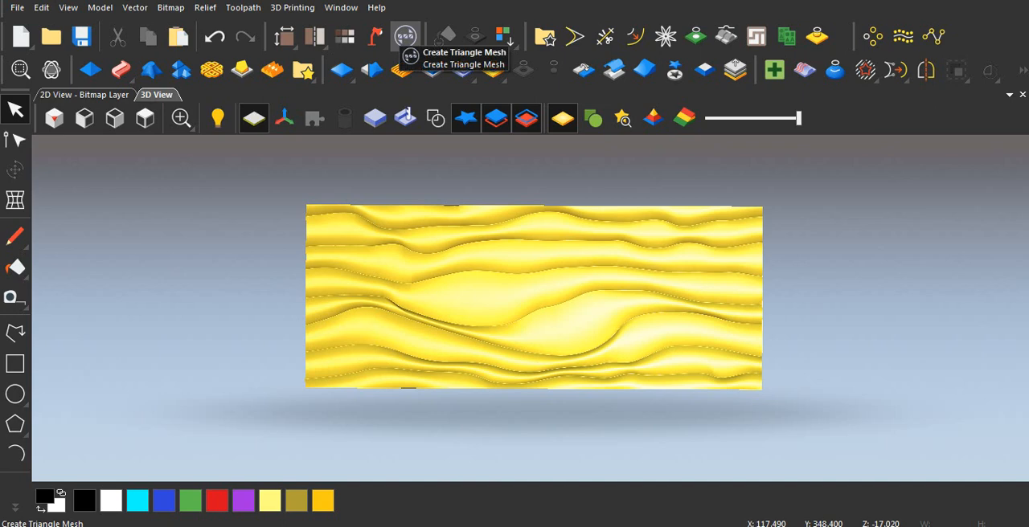
{"action": "left_click", "coordinate": [405, 36]}
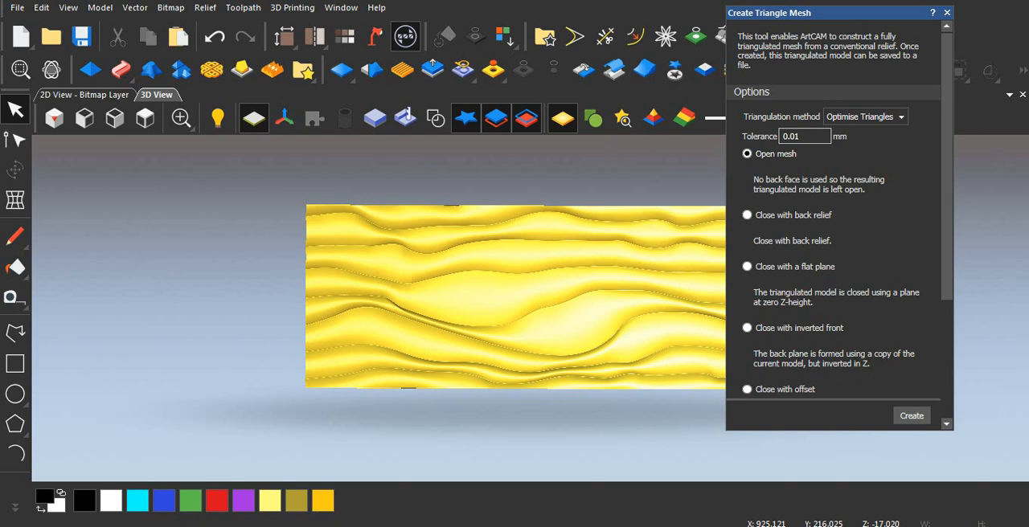
{"action": "left_click", "coordinate": [912, 415]}
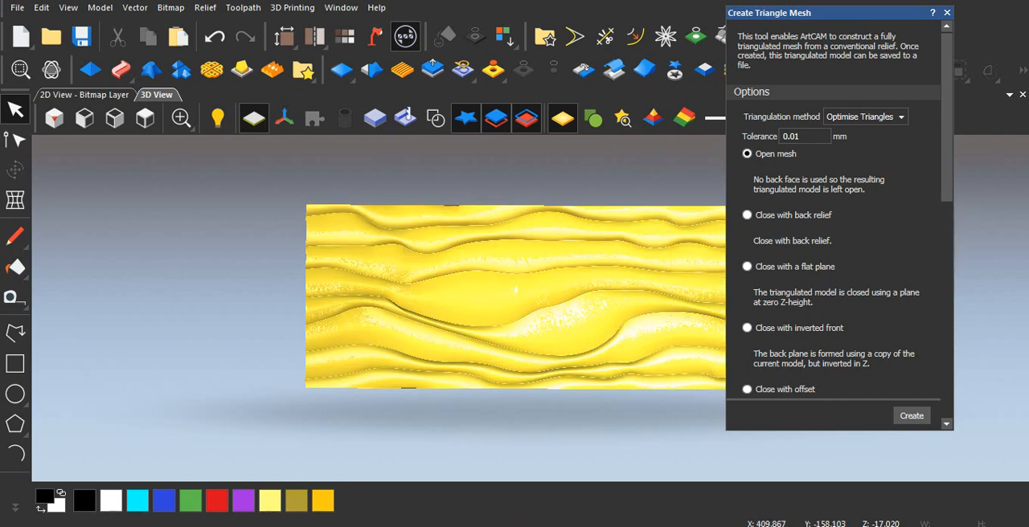
Start exporting the triangle mesh to a file and choose Binary STL File (*.stl) as its type.
{"action": "scroll", "coordinate": [835, 225], "scroll_direction": "down", "scroll_amount": 10}
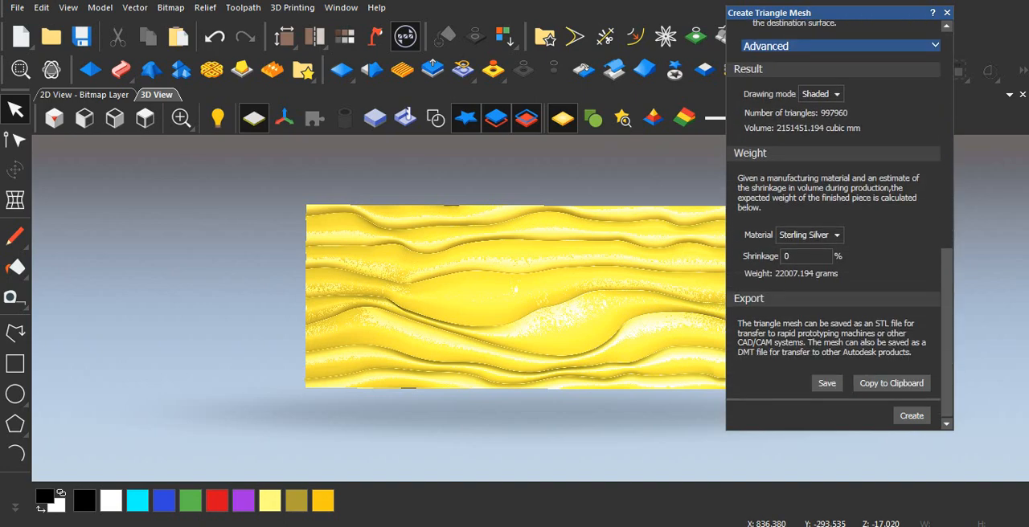
{"action": "left_click", "coordinate": [826, 383]}
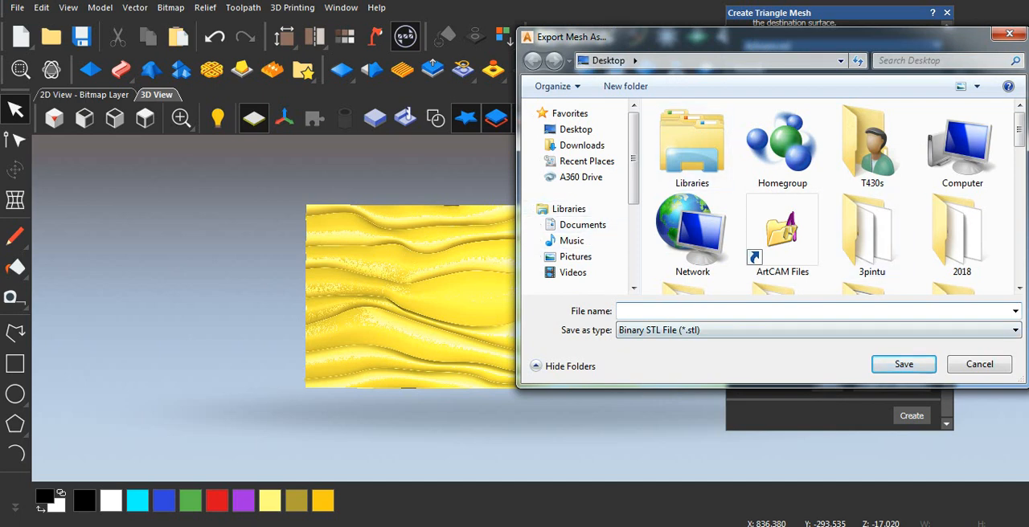
{"action": "left_click_drag", "start_coordinate": [752, 37], "coordinate": [530, 12]}
{"action": "left_click", "coordinate": [691, 305]}
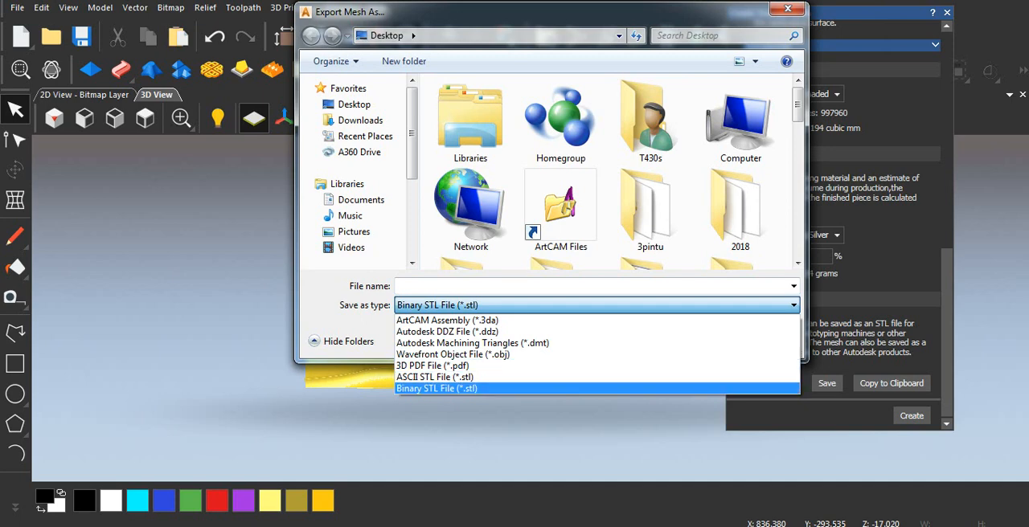
{"action": "left_click", "coordinate": [450, 388]}
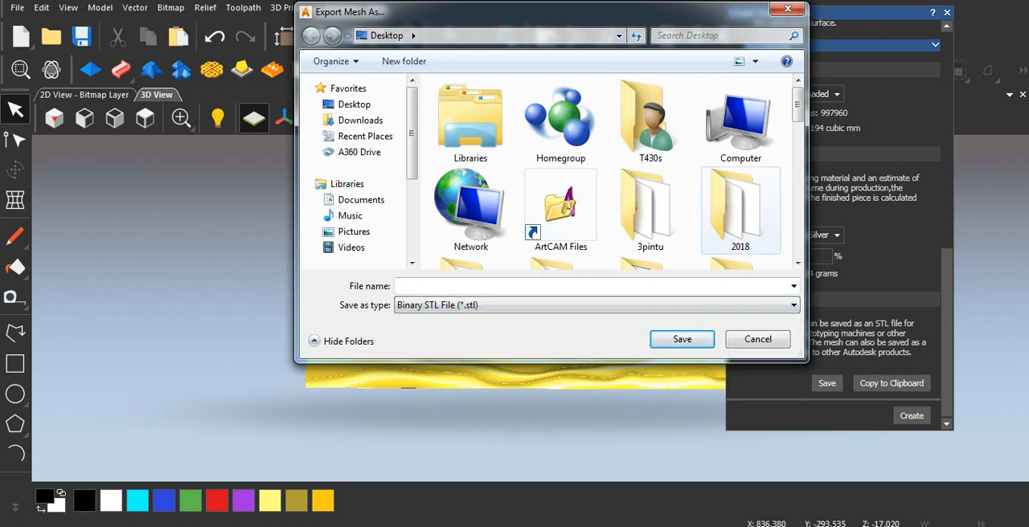
Name the exported mesh file "gelombang model" and save it to the Desktop.
{"action": "scroll", "coordinate": [647, 109], "scroll_direction": "down", "scroll_amount": 5}
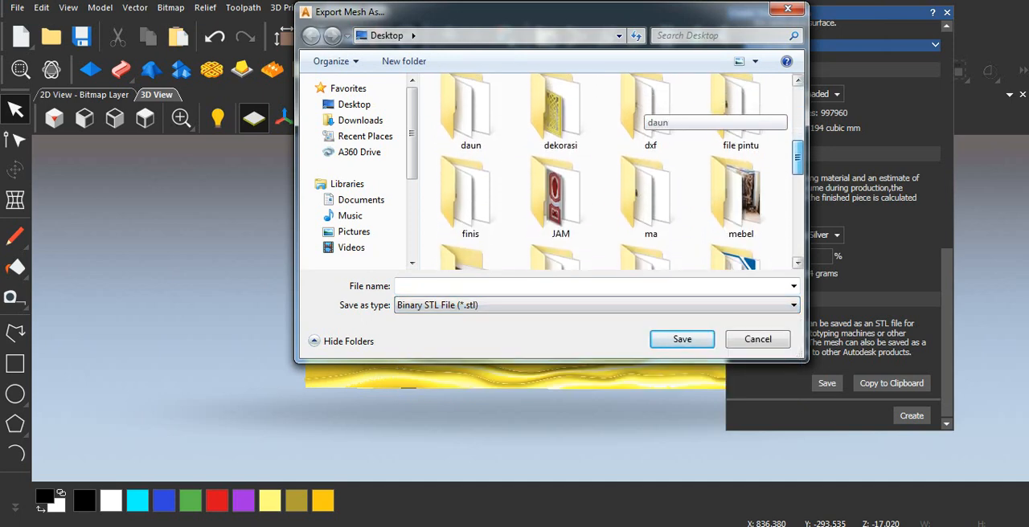
{"action": "left_click_drag", "start_coordinate": [797, 158], "coordinate": [798, 159]}
{"action": "left_click", "coordinate": [594, 286]}
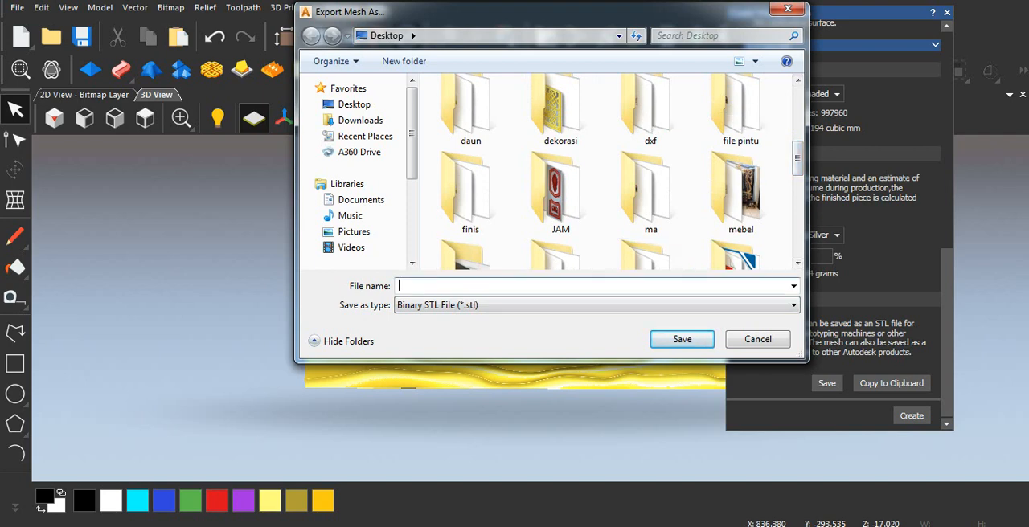
{"action": "type", "text": "gelombang  model"}
{"action": "key", "text": "Return"}
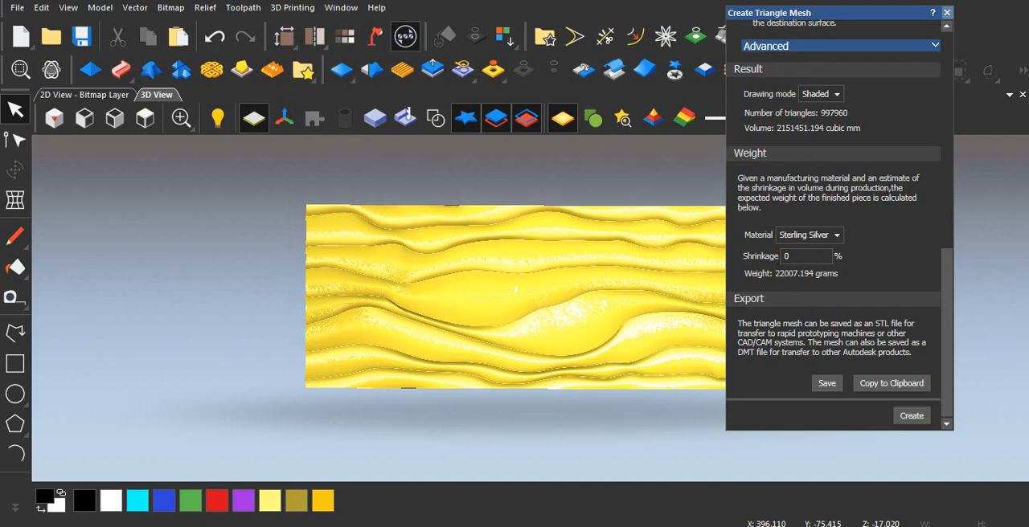
Close the mesh creation settings, switch to Aspire and create a new single-sided 1000 x 1000 mm job, 4 mm thick, with a centre datum.
{"action": "left_click", "coordinate": [947, 13]}
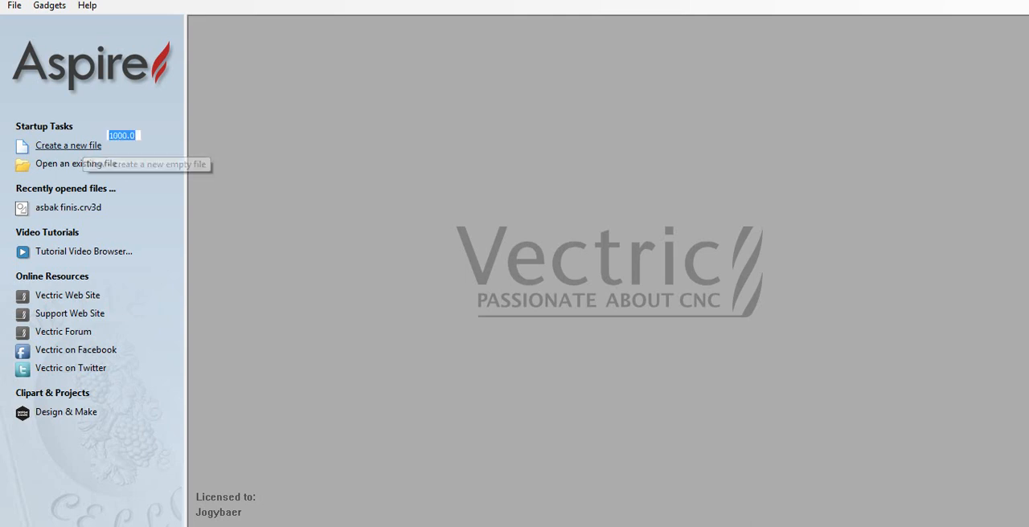
{"action": "left_click", "coordinate": [68, 145]}
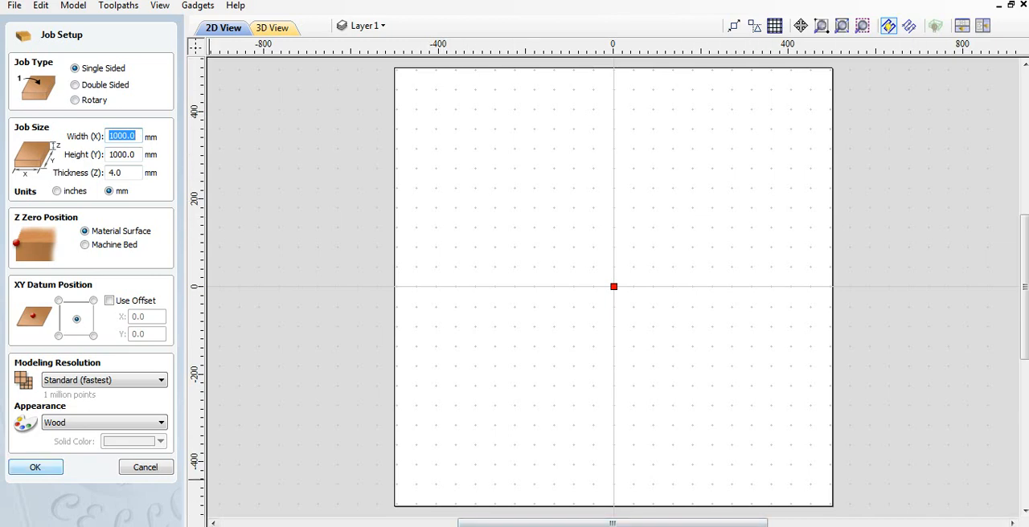
{"action": "left_click", "coordinate": [35, 467]}
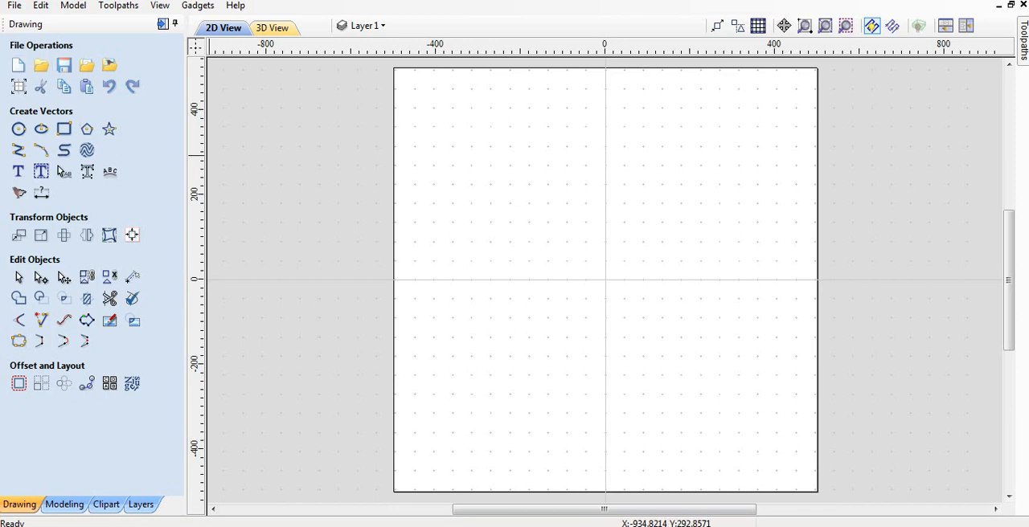
Import the "gelombang model" mesh from the Desktop as a 3D model component.
{"action": "left_click", "coordinate": [73, 6]}
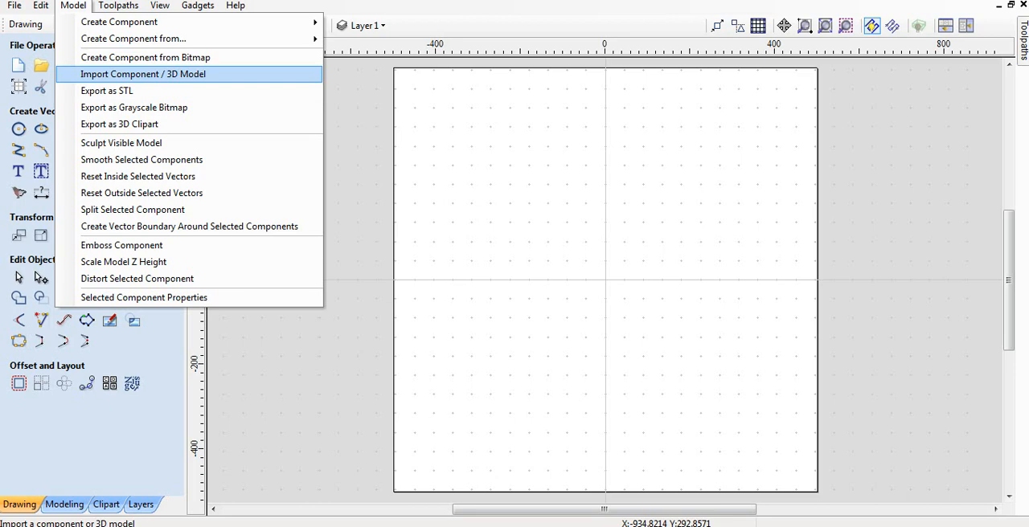
{"action": "key", "text": "Return"}
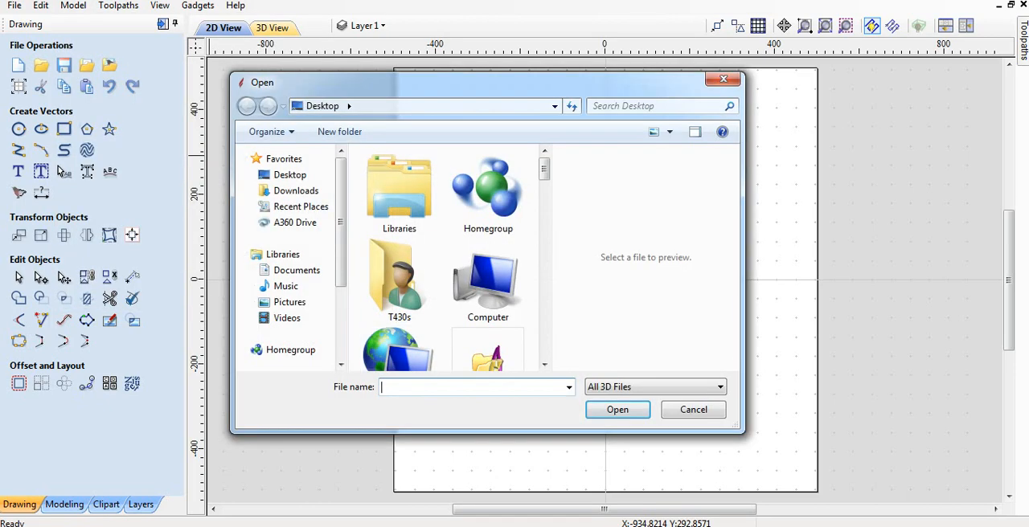
{"action": "scroll", "coordinate": [396, 164], "scroll_direction": "down", "scroll_amount": 10}
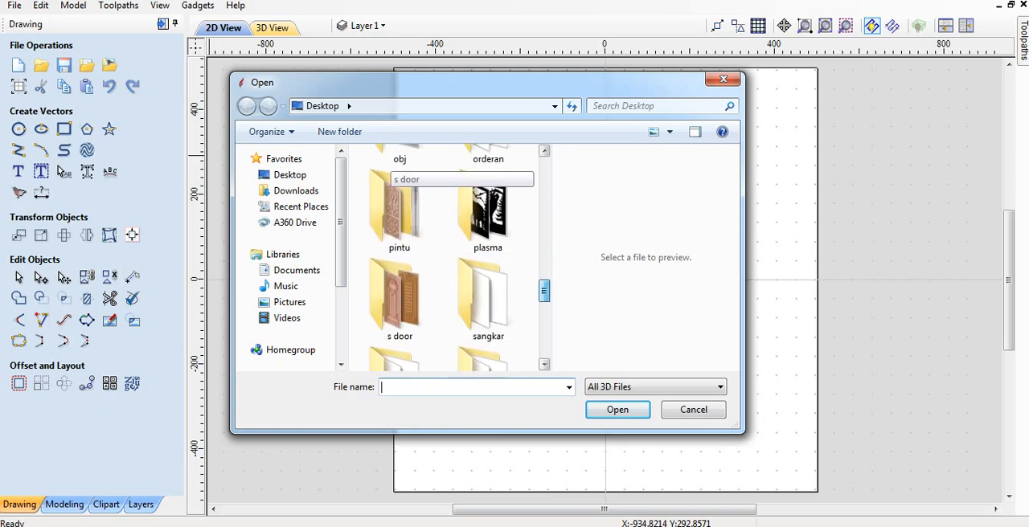
{"action": "scroll", "coordinate": [395, 164], "scroll_direction": "down", "scroll_amount": 6}
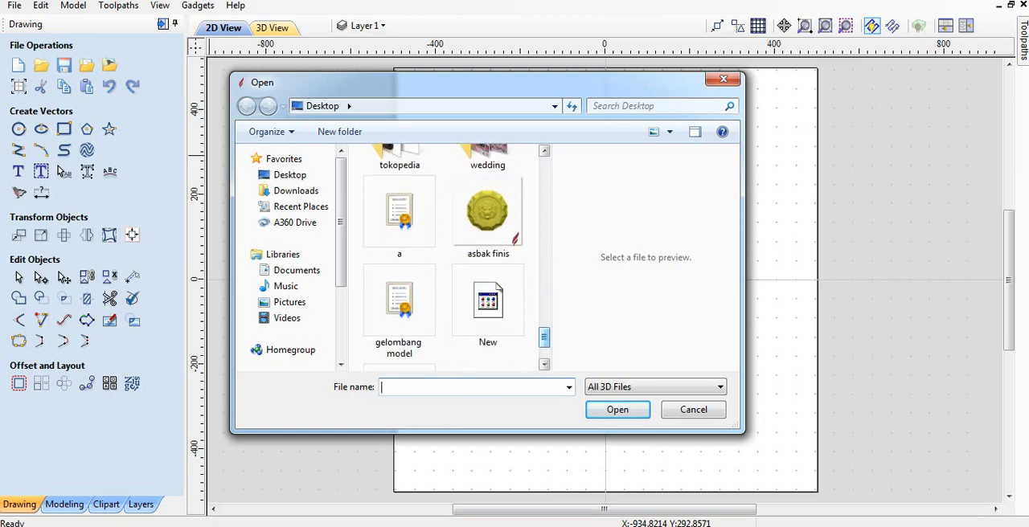
{"action": "left_click", "coordinate": [399, 310]}
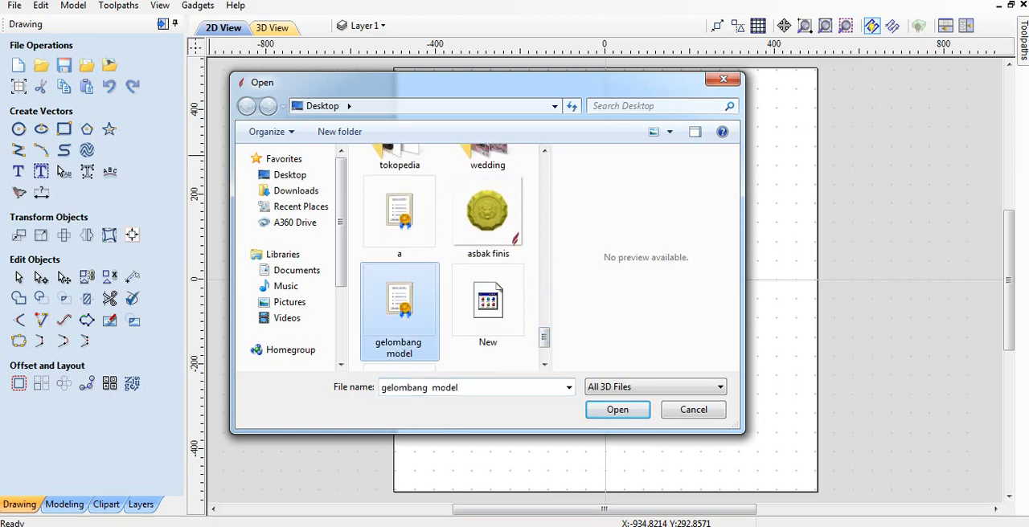
{"action": "left_click", "coordinate": [617, 410]}
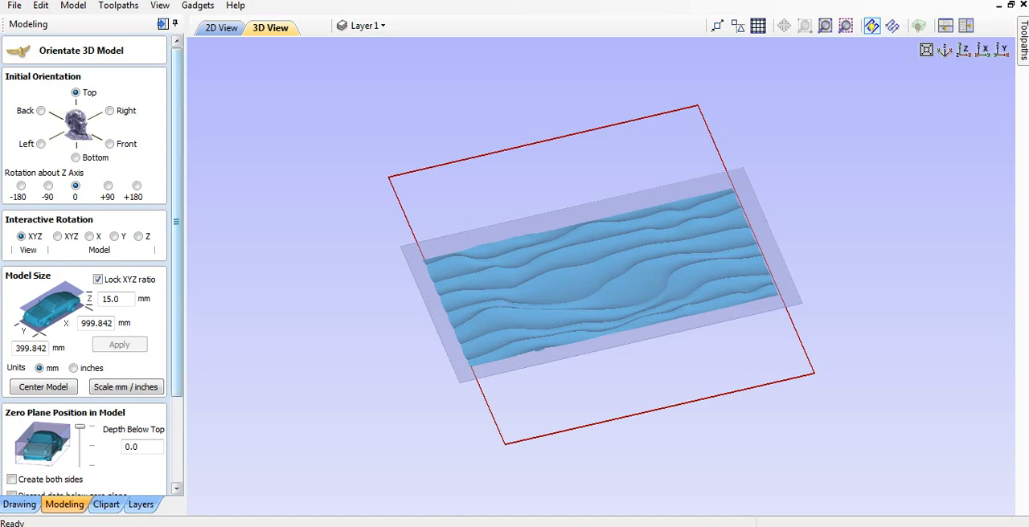
Center the imported wavy model with its zero plane 7.5 mm below the top and accept the orientation.
{"action": "scroll", "coordinate": [85, 266], "scroll_direction": "down", "scroll_amount": 3}
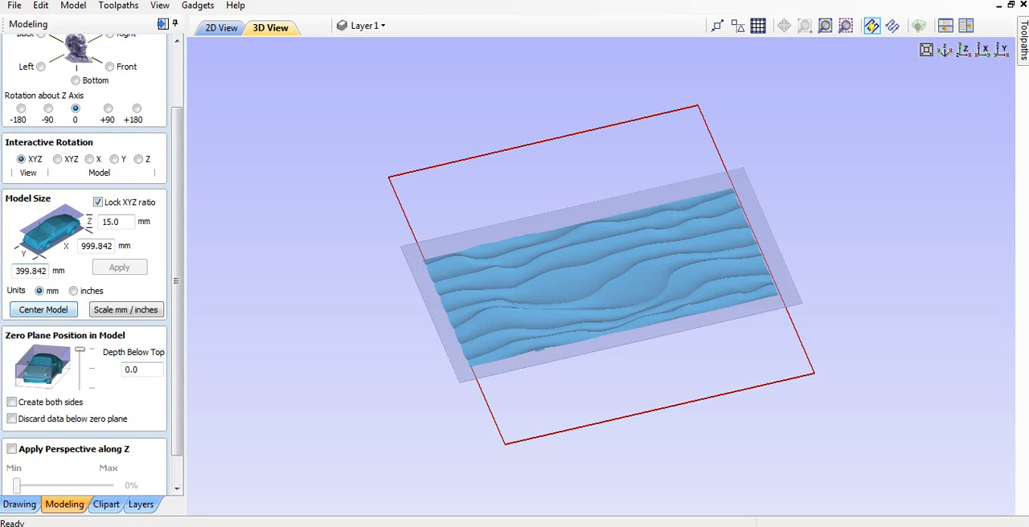
{"action": "left_click", "coordinate": [43, 310]}
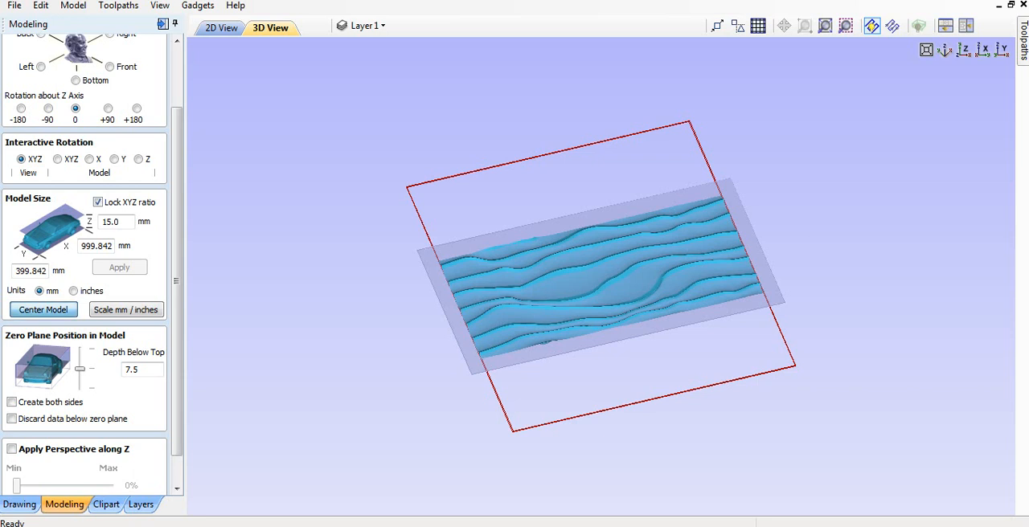
{"action": "scroll", "coordinate": [84, 281], "scroll_direction": "down", "scroll_amount": 1}
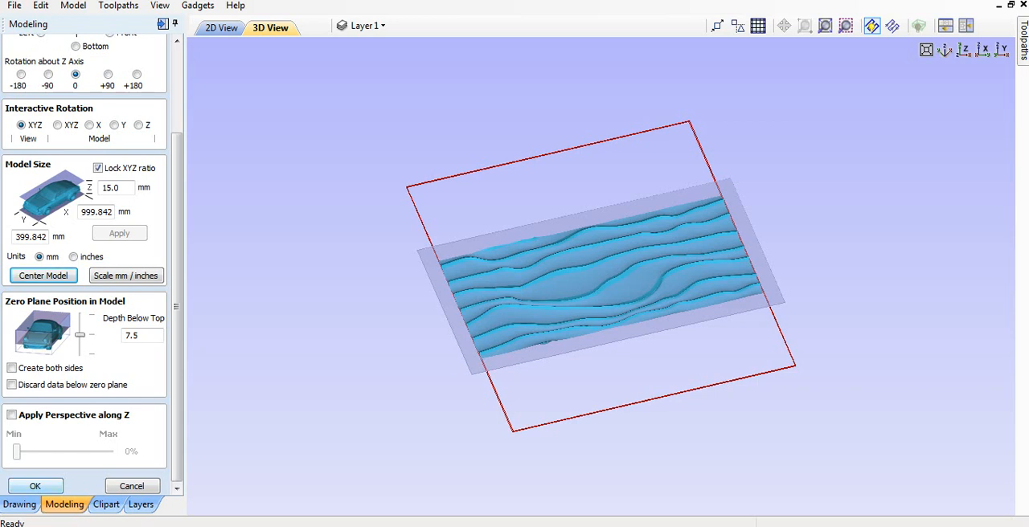
{"action": "left_click", "coordinate": [35, 486]}
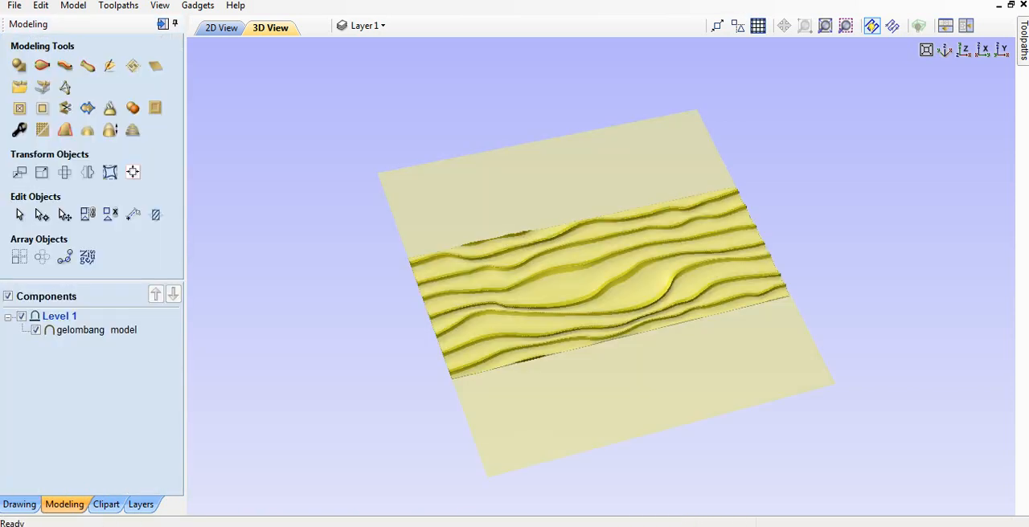
Set the material thickness to 20 mm in the toolpath material setup.
{"action": "left_click", "coordinate": [962, 49]}
{"action": "scroll", "coordinate": [515, 305], "scroll_direction": "up", "scroll_amount": 2}
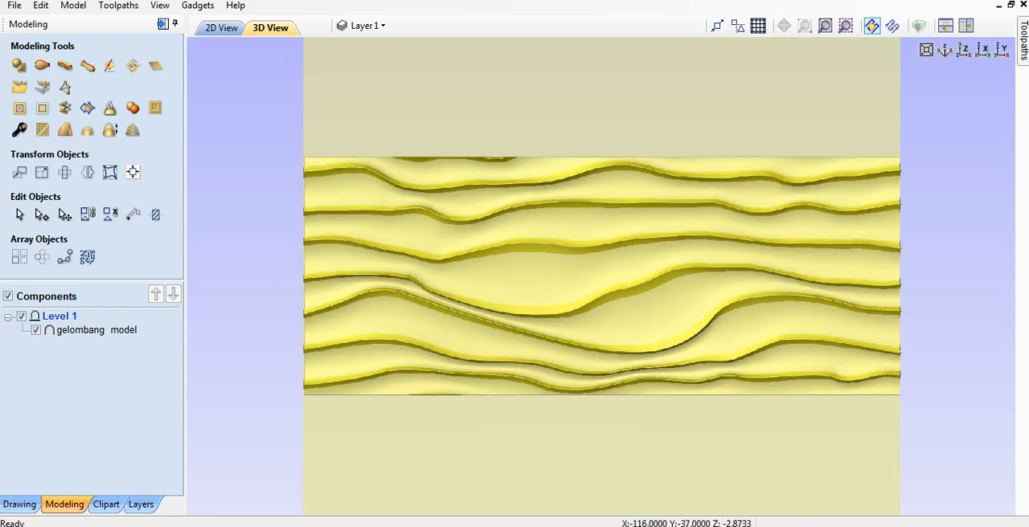
{"action": "left_click_drag", "start_coordinate": [540, 356], "coordinate": [507, 315]}
{"action": "left_click", "coordinate": [962, 50]}
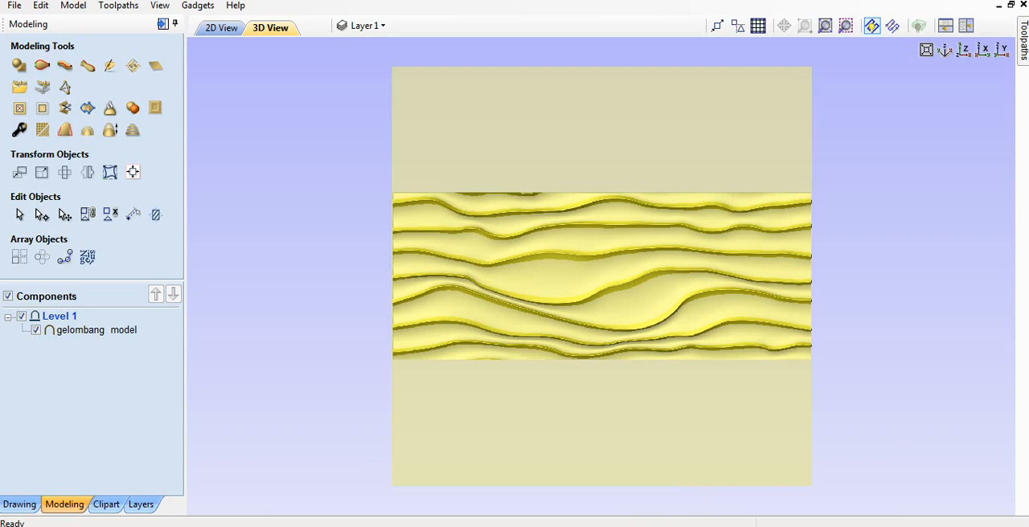
{"action": "left_click", "coordinate": [1023, 41]}
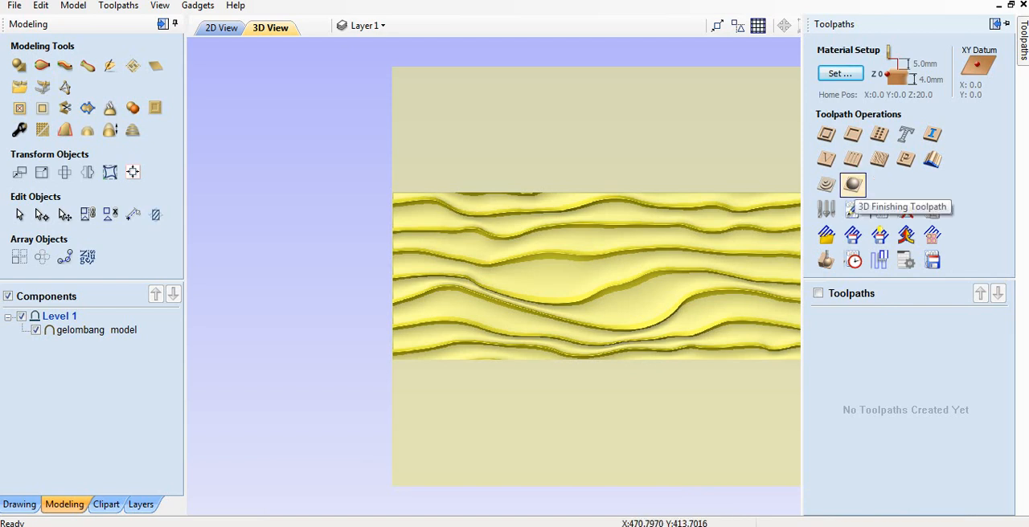
{"action": "left_click", "coordinate": [840, 73]}
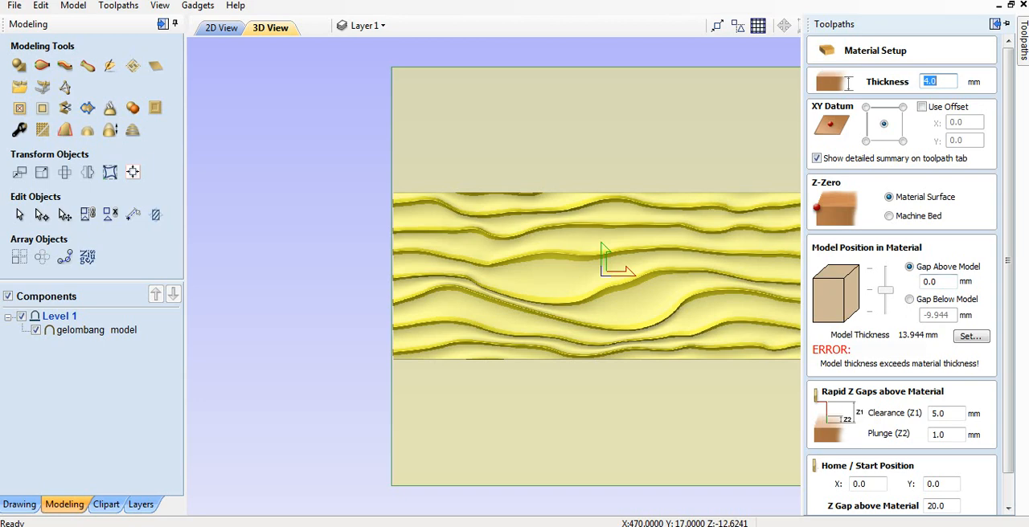
{"action": "type", "text": "20"}
{"action": "key", "text": "Return"}
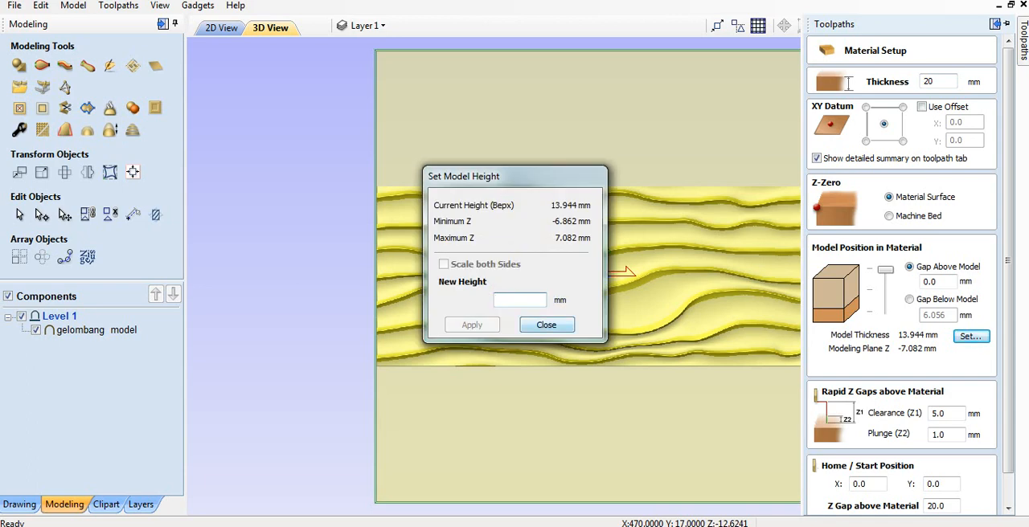
Dismiss the model height settings and lower the model to the base of the material, leaving a 0.0 mm gap below it.
{"action": "left_click", "coordinate": [562, 325]}
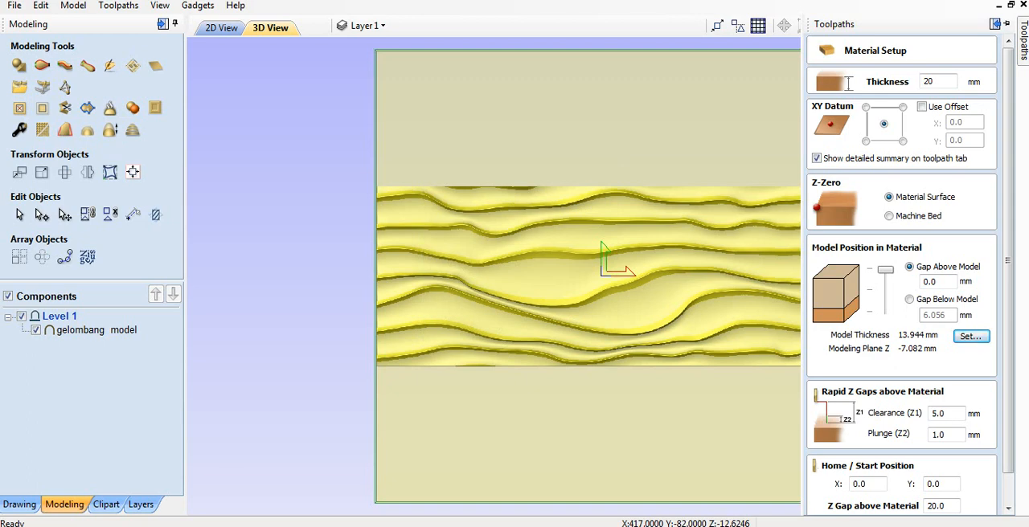
{"action": "mouse_move", "coordinate": [885, 270]}
{"action": "left_mouse_down"}
{"action": "mouse_move", "coordinate": [884, 296]}
{"action": "mouse_move", "coordinate": [885, 269]}
{"action": "left_mouse_up"}
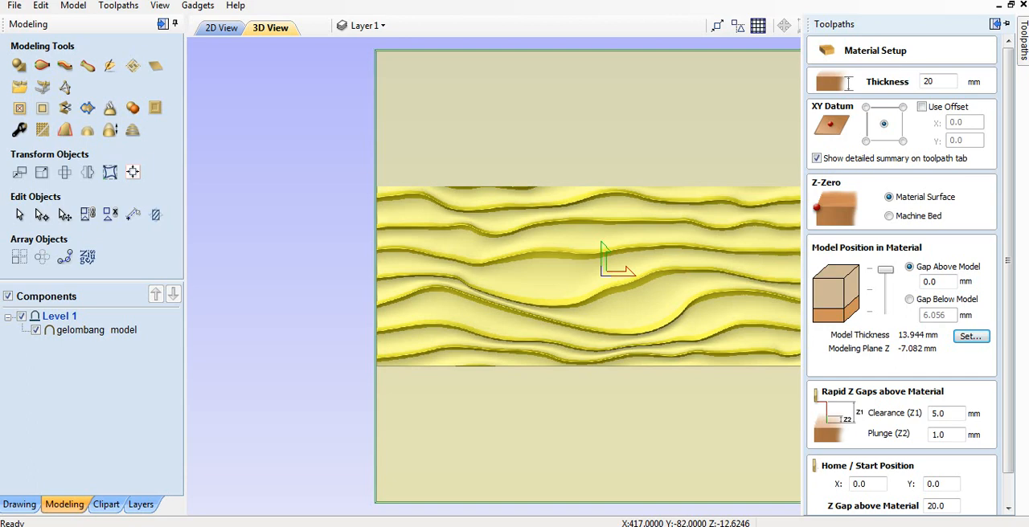
{"action": "left_click_drag", "start_coordinate": [885, 270], "coordinate": [885, 311]}
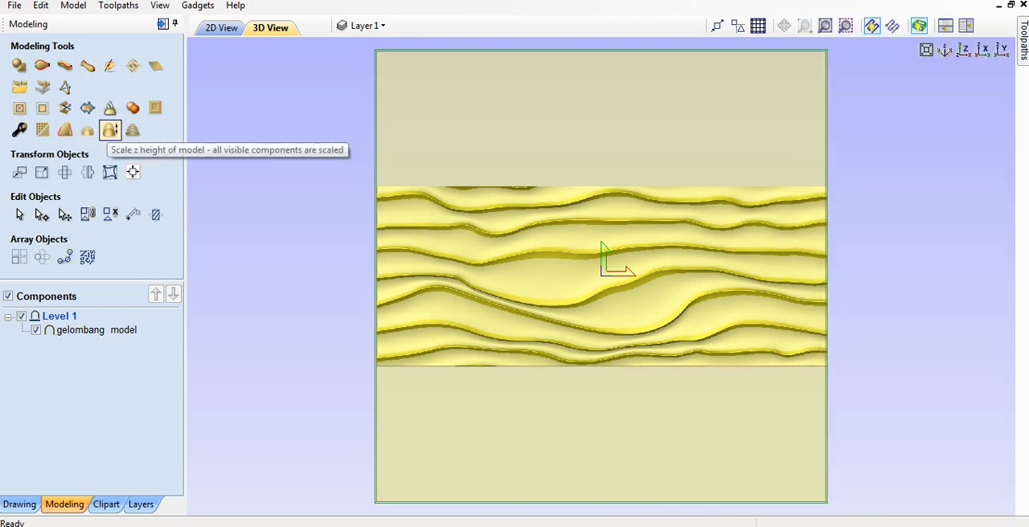
Scale the wavy model to an exact height of 15 mm.
{"action": "left_click", "coordinate": [110, 129]}
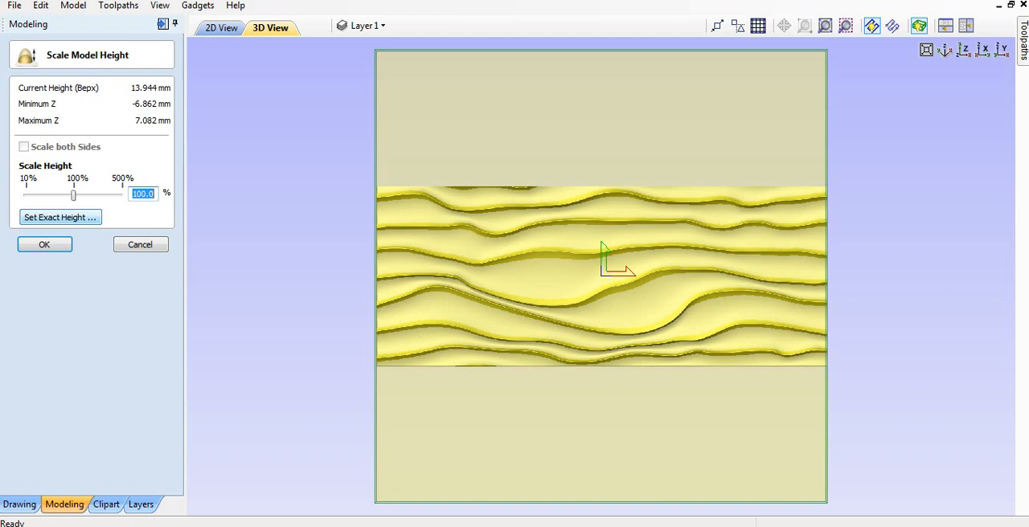
{"action": "left_click", "coordinate": [60, 217]}
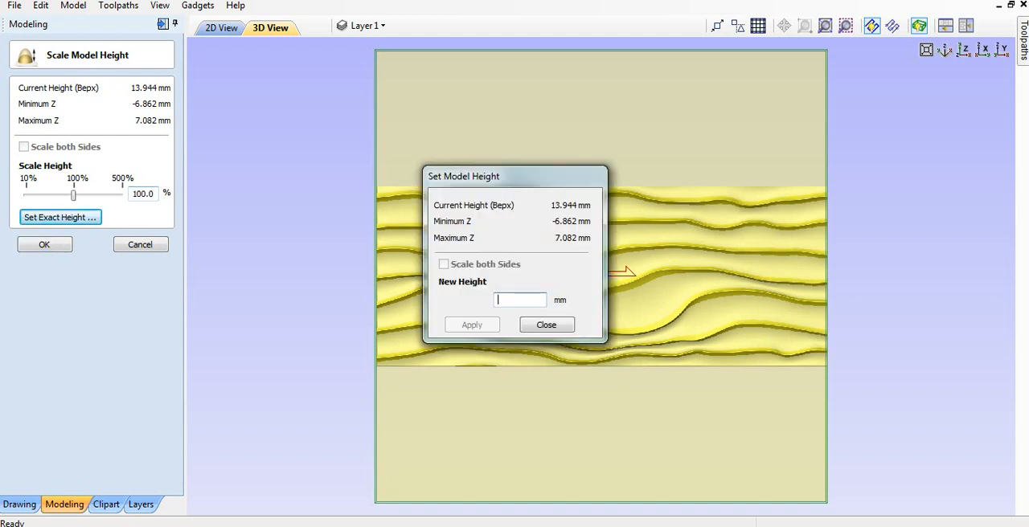
{"action": "type", "text": "15"}
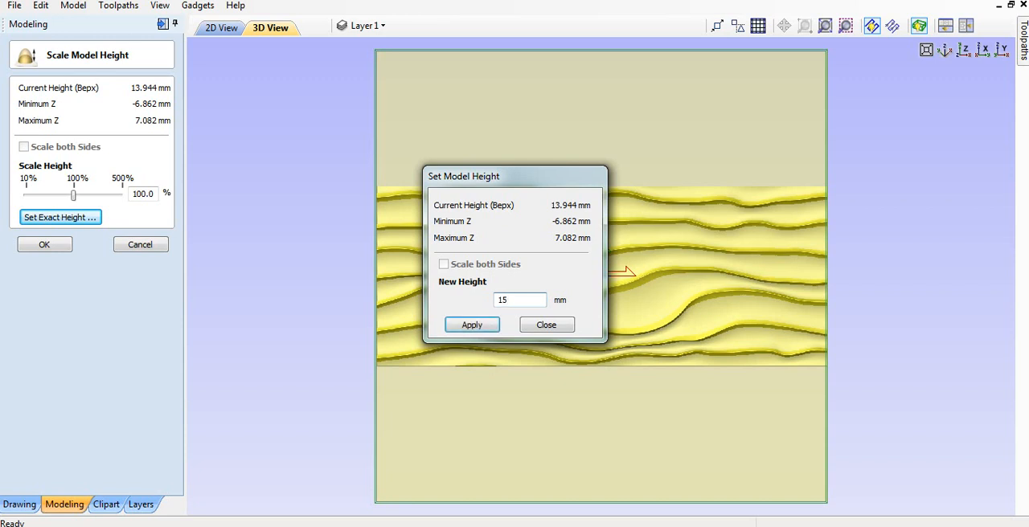
{"action": "key", "text": "Return"}
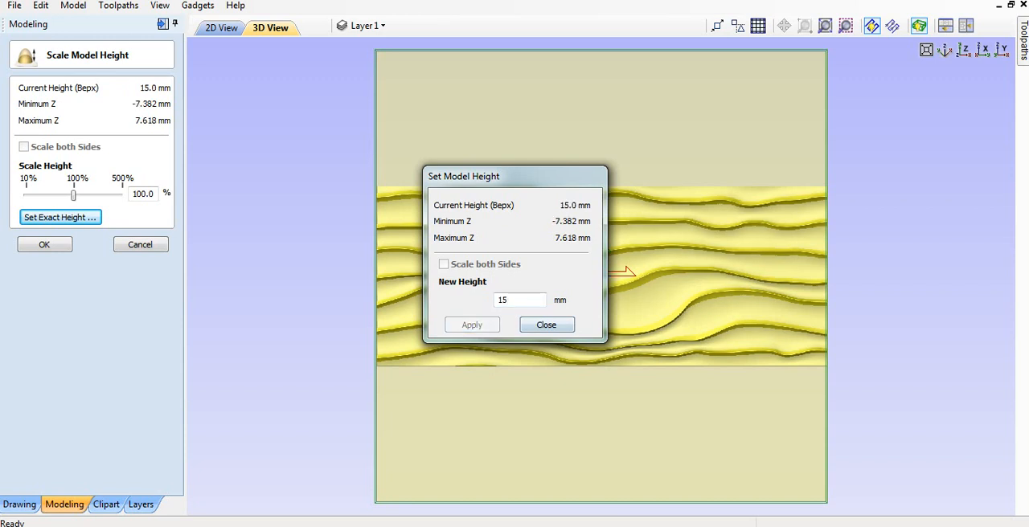
{"action": "left_click", "coordinate": [547, 325]}
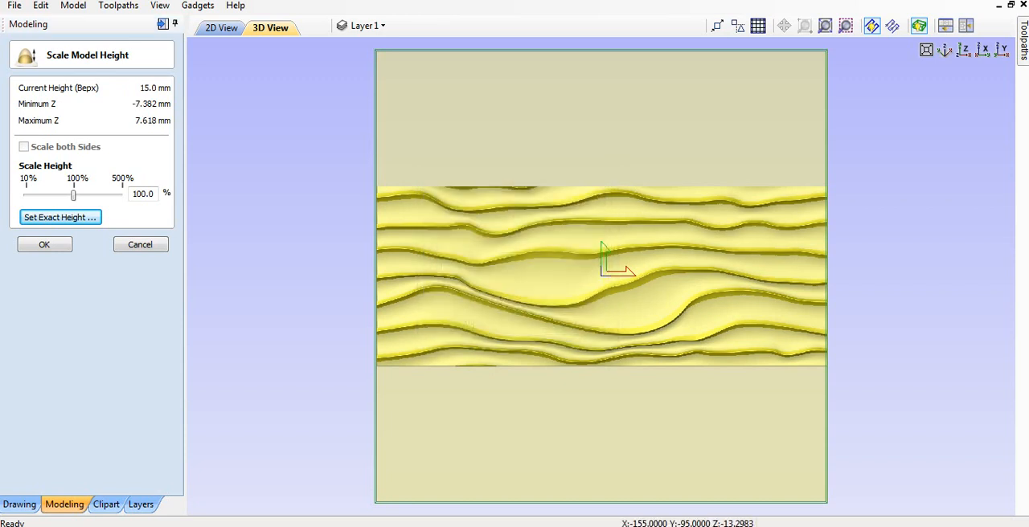
Position the model within the material with a 3.7 mm gap above it.
{"action": "mouse_move", "coordinate": [1022, 41]}
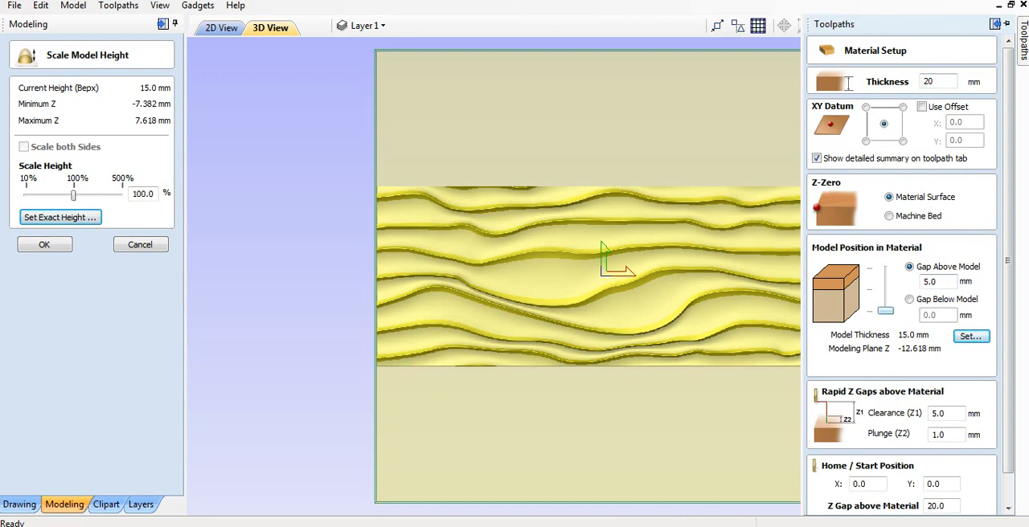
{"action": "left_click_drag", "start_coordinate": [885, 310], "coordinate": [885, 299]}
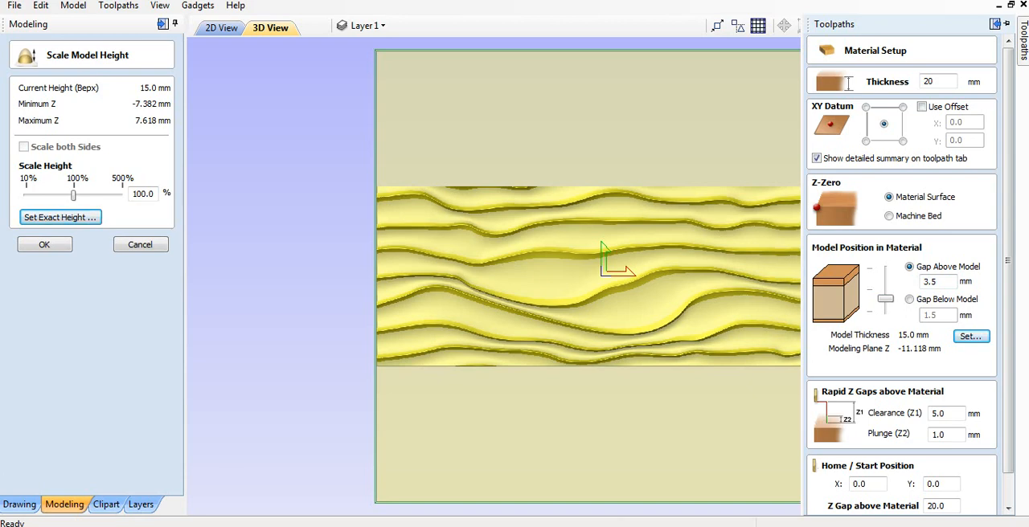
{"action": "mouse_move", "coordinate": [885, 298]}
{"action": "left_mouse_down"}
{"action": "mouse_move", "coordinate": [884, 283]}
{"action": "mouse_move", "coordinate": [884, 300]}
{"action": "left_mouse_up"}
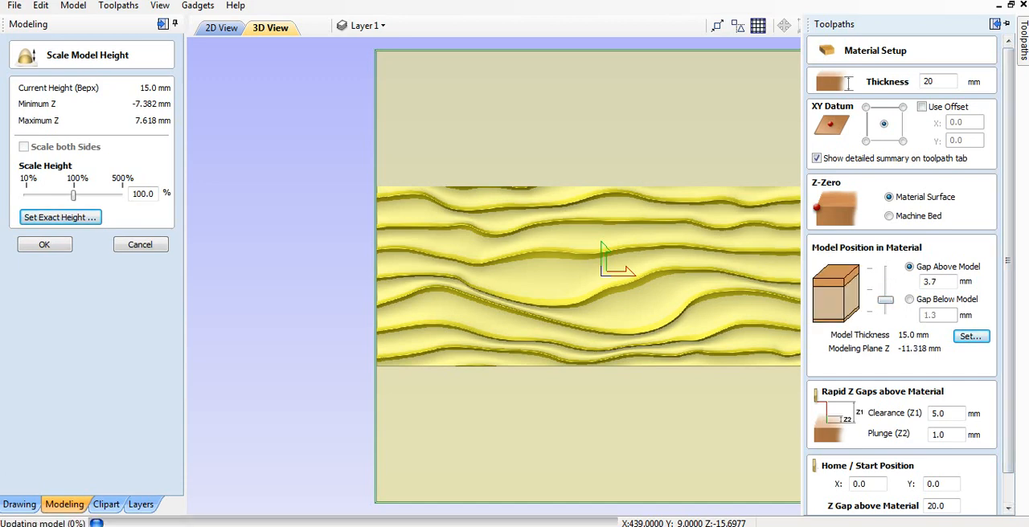
Try Machine Bed as the Z-zero reference and return it to Material Surface.
{"action": "scroll", "coordinate": [885, 300], "scroll_direction": "down", "scroll_amount": 1}
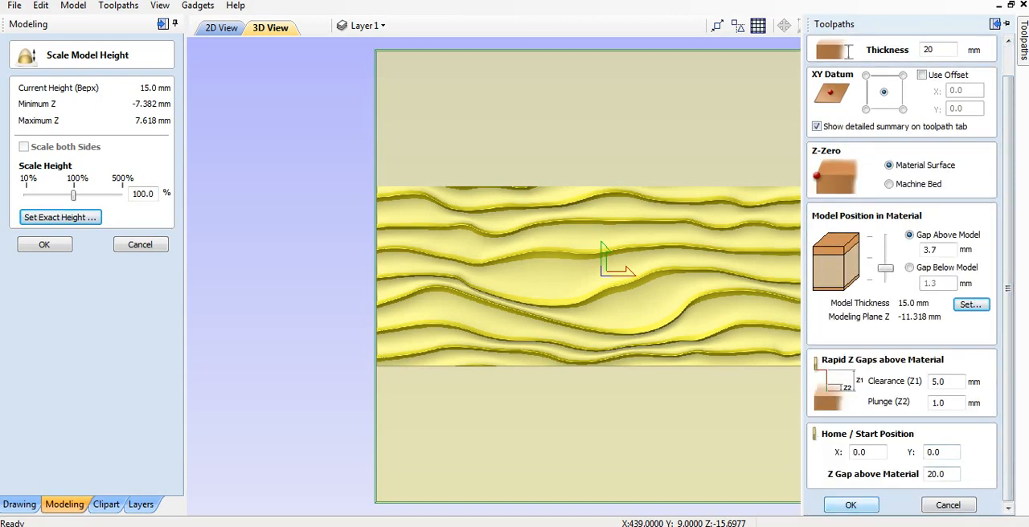
{"action": "left_click", "coordinate": [889, 184]}
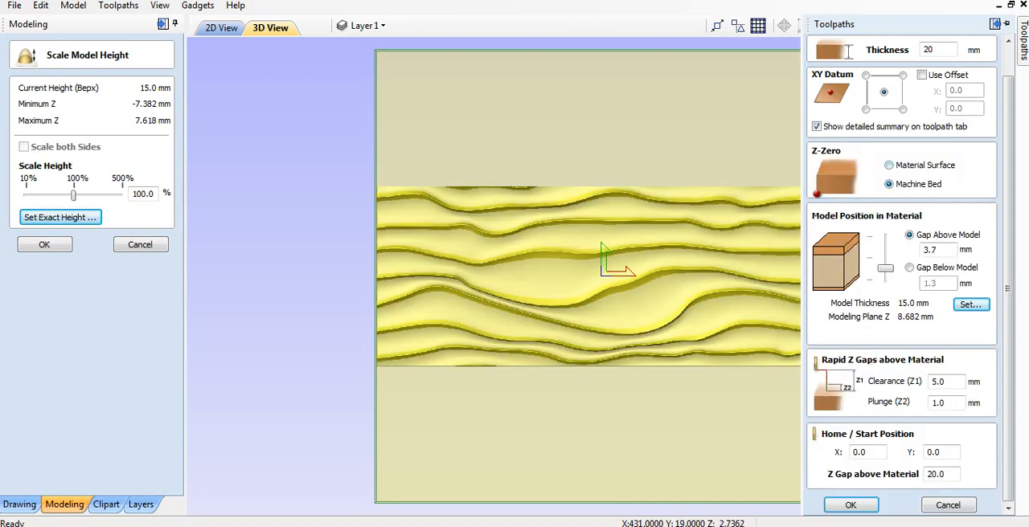
{"action": "scroll", "coordinate": [684, 263], "scroll_direction": "down", "scroll_amount": 2}
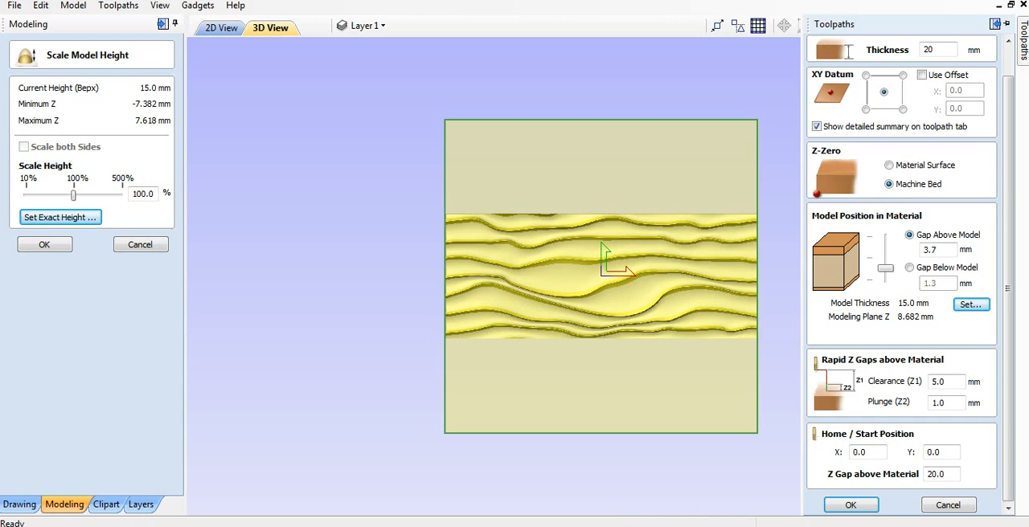
{"action": "left_click", "coordinate": [889, 166]}
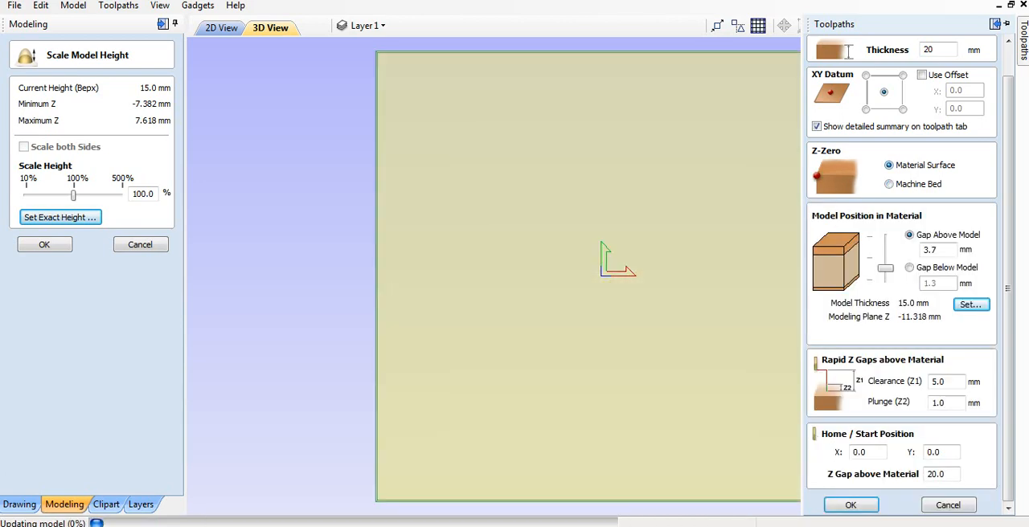
Accept the material setup and open the 3D Finishing Toolpath settings.
{"action": "scroll", "coordinate": [588, 276], "scroll_direction": "down", "scroll_amount": 3}
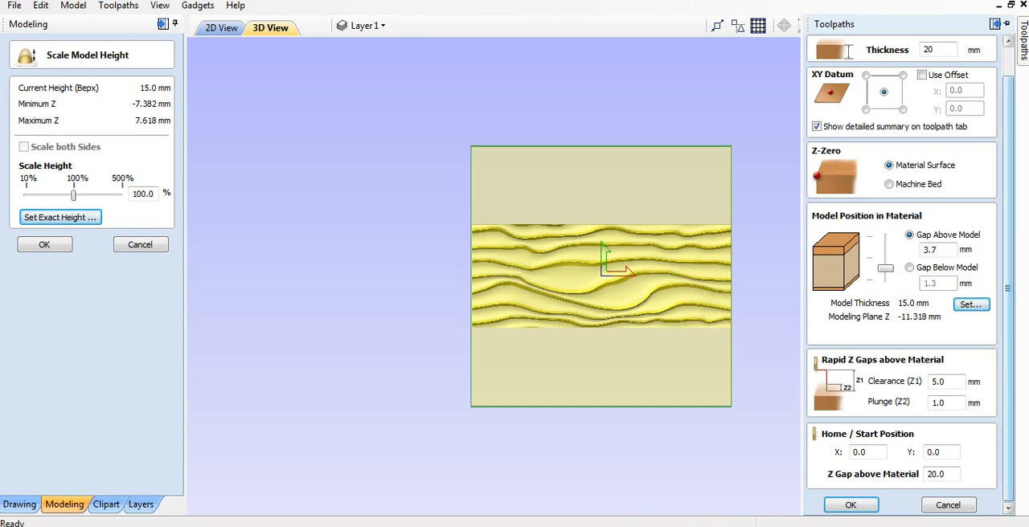
{"action": "left_click", "coordinate": [850, 505]}
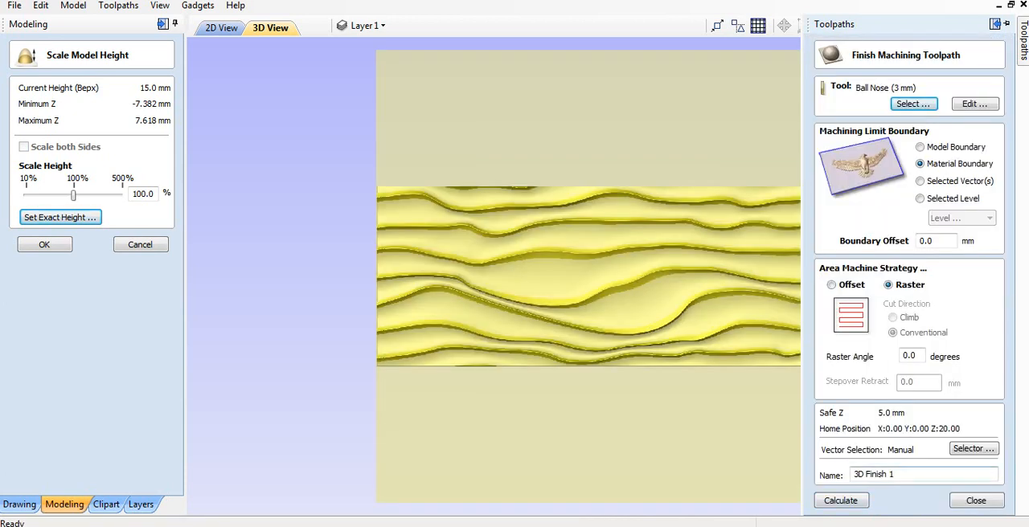
Try the Model Boundary, Material Boundary and Selected Vector(s) options as the finishing toolpath's machining limit.
{"action": "scroll", "coordinate": [601, 276], "scroll_direction": "down", "scroll_amount": 3}
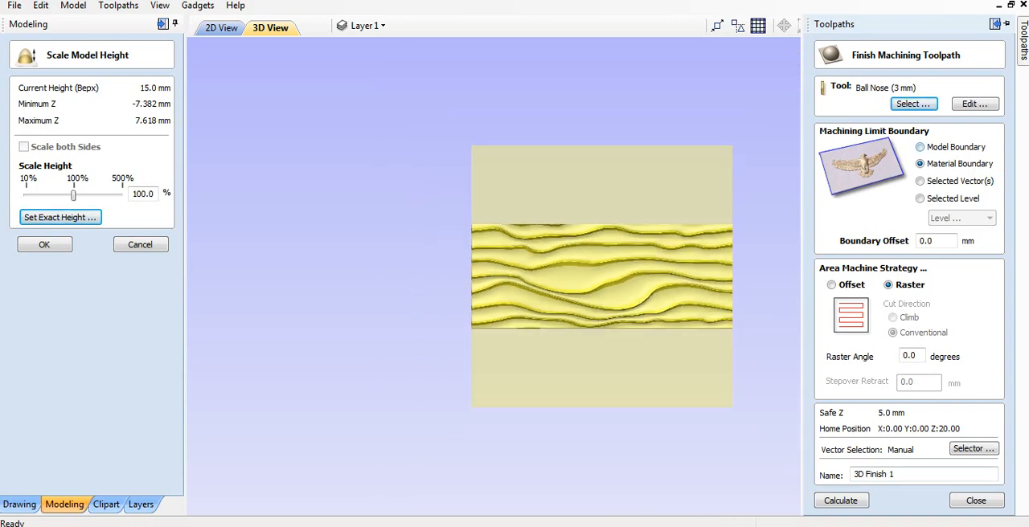
{"action": "left_click", "coordinate": [920, 147]}
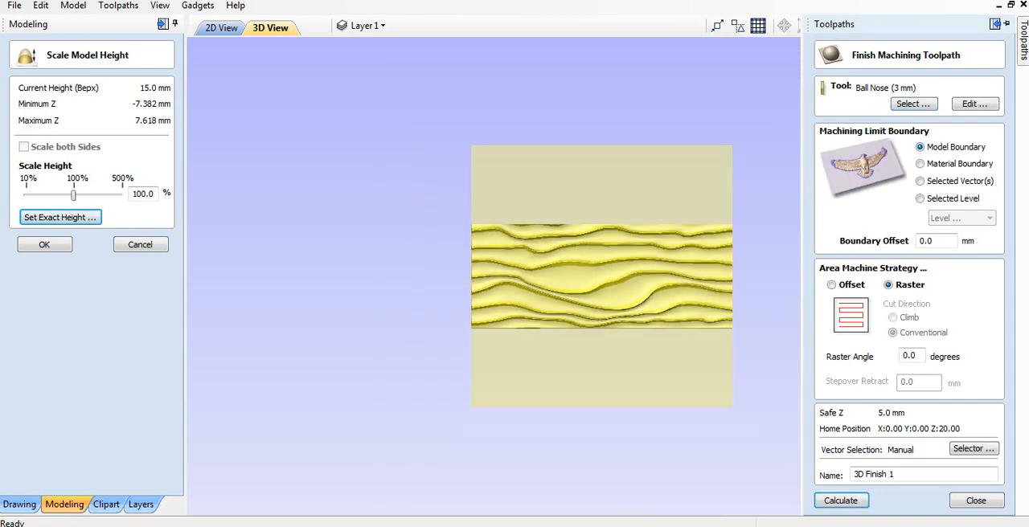
{"action": "left_click", "coordinate": [920, 164]}
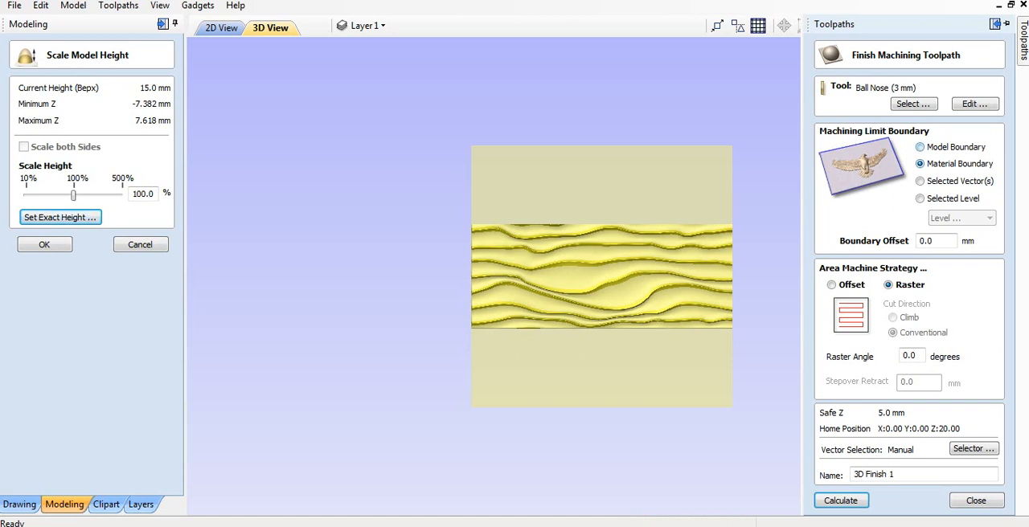
{"action": "left_click", "coordinate": [920, 147]}
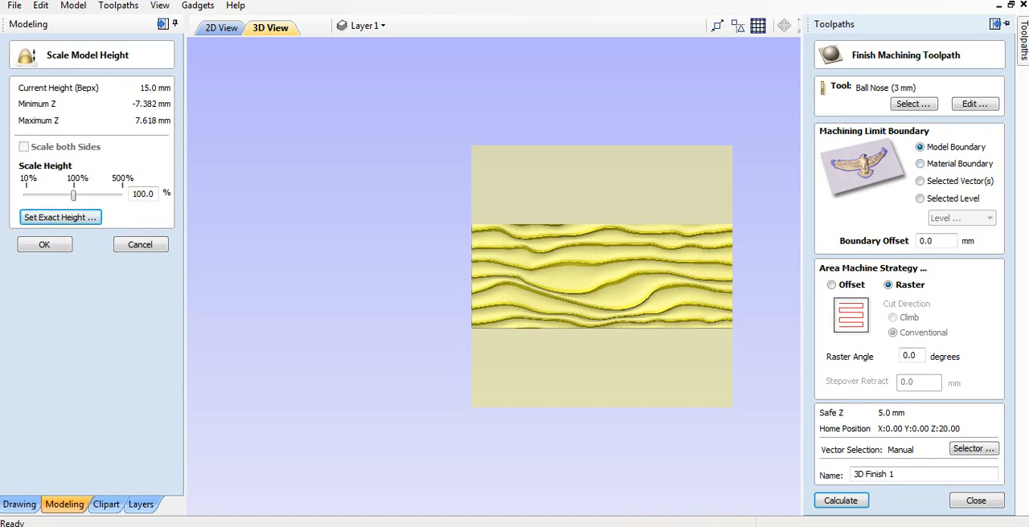
{"action": "left_click", "coordinate": [920, 164]}
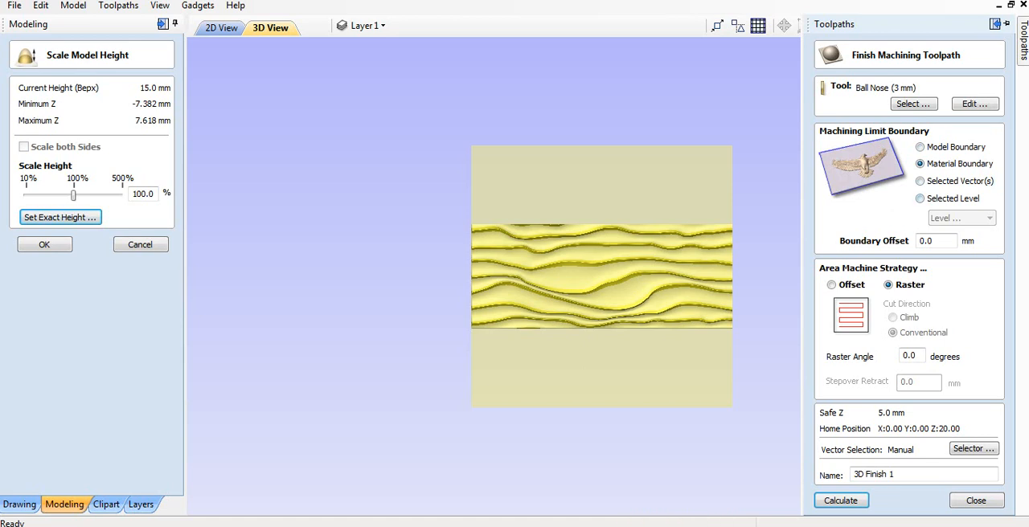
{"action": "left_click", "coordinate": [920, 182]}
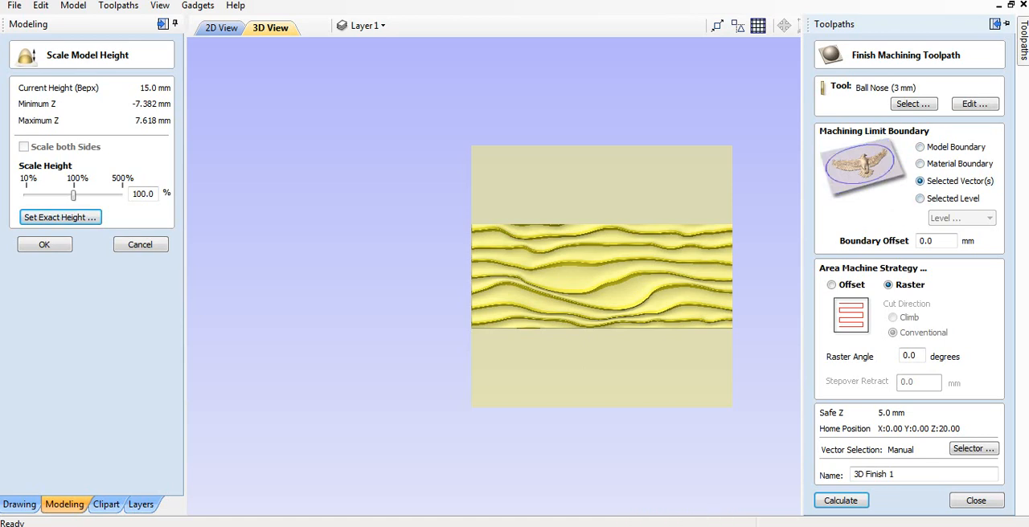
{"action": "left_click", "coordinate": [920, 164]}
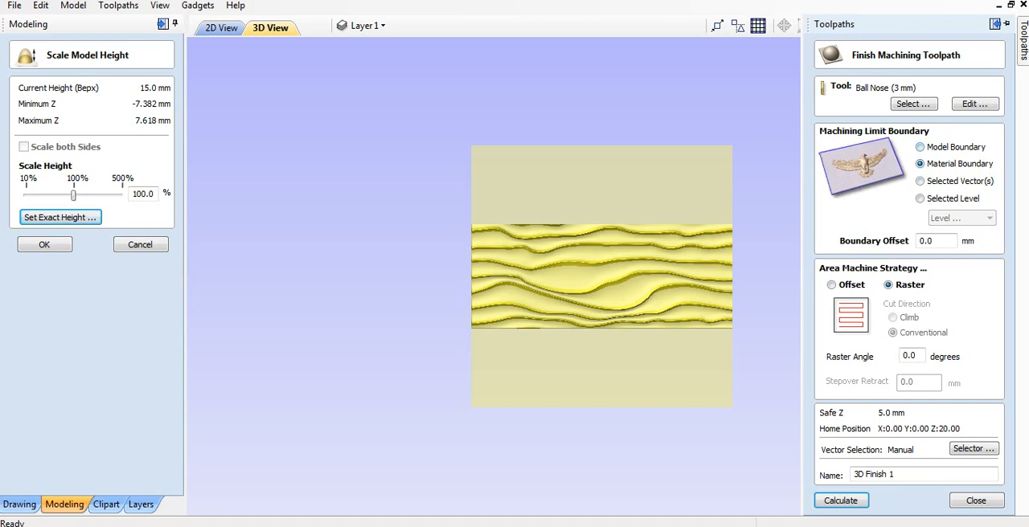
Limit the machining to the Model Boundary and calculate the raster 3D finishing toolpath.
{"action": "left_click", "coordinate": [920, 147]}
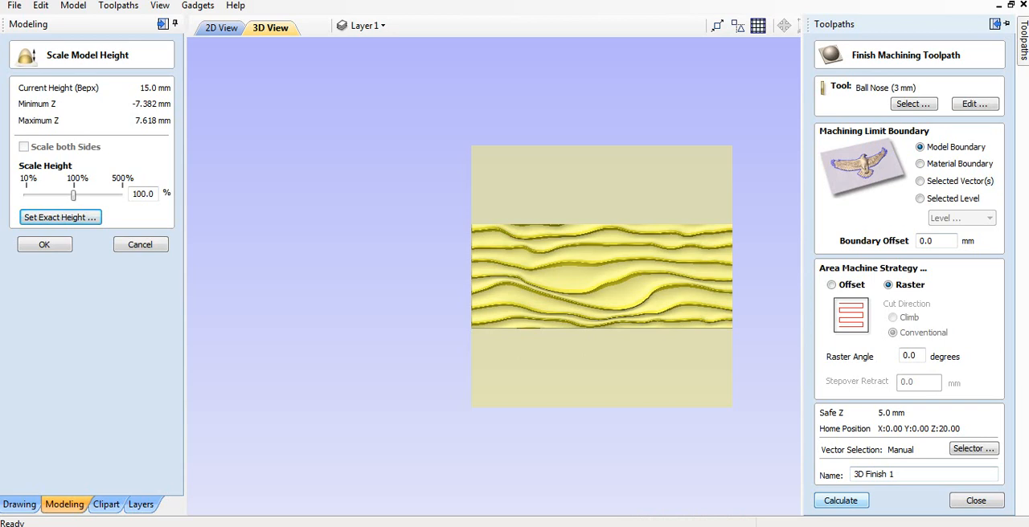
{"action": "left_click", "coordinate": [841, 500]}
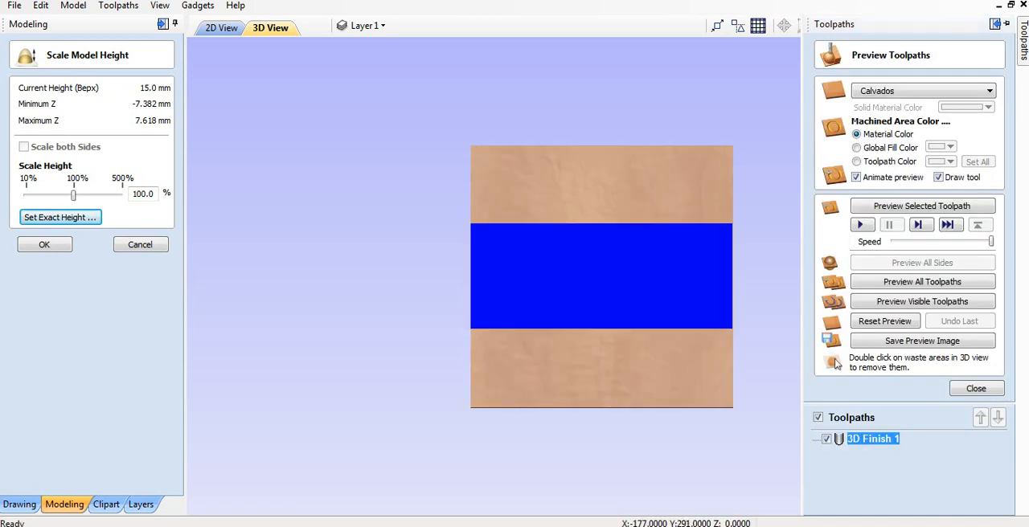
Simulate the 3D Finish 1 toolpath in the Calvados material and inspect the carved waves up close.
{"action": "mouse_move", "coordinate": [1023, 41]}
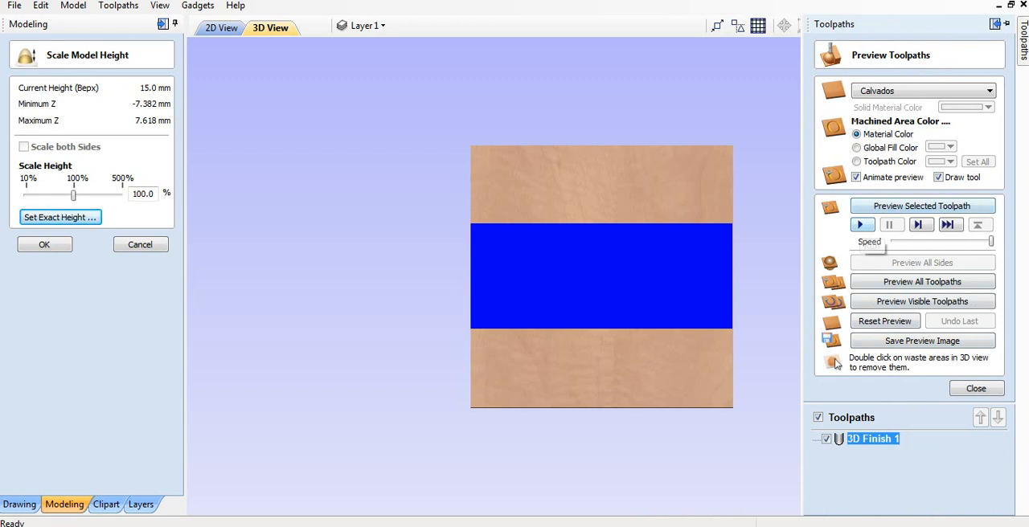
{"action": "left_click", "coordinate": [860, 225]}
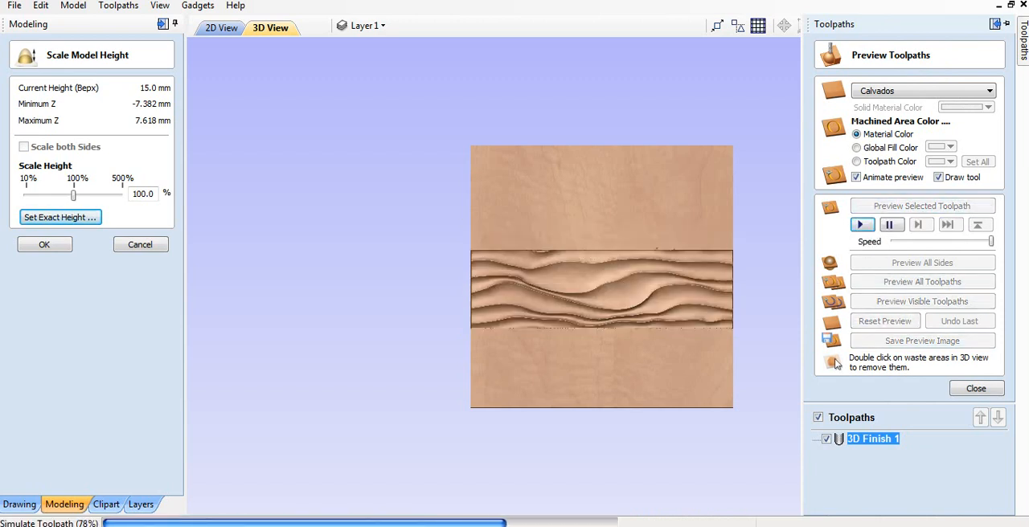
{"action": "scroll", "coordinate": [598, 277], "scroll_direction": "up", "scroll_amount": 3}
{"action": "scroll", "coordinate": [598, 282], "scroll_direction": "up", "scroll_amount": 4}
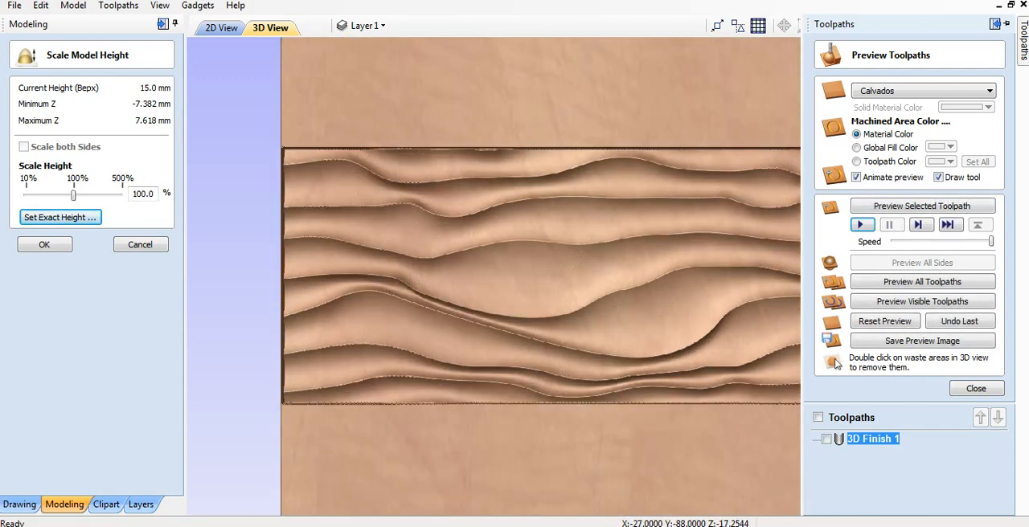
{"action": "scroll", "coordinate": [610, 305], "scroll_direction": "down", "scroll_amount": 4}
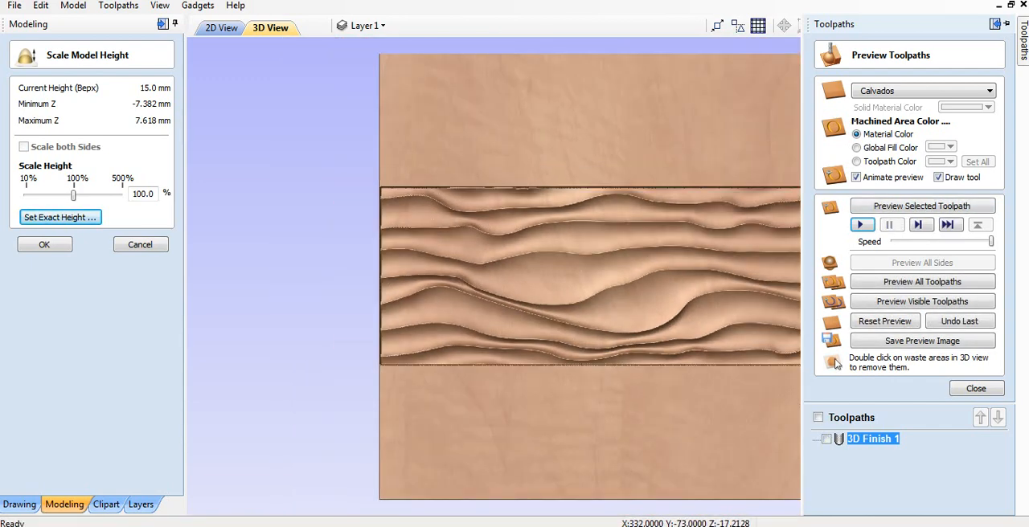
{"action": "scroll", "coordinate": [602, 276], "scroll_direction": "down", "scroll_amount": 1}
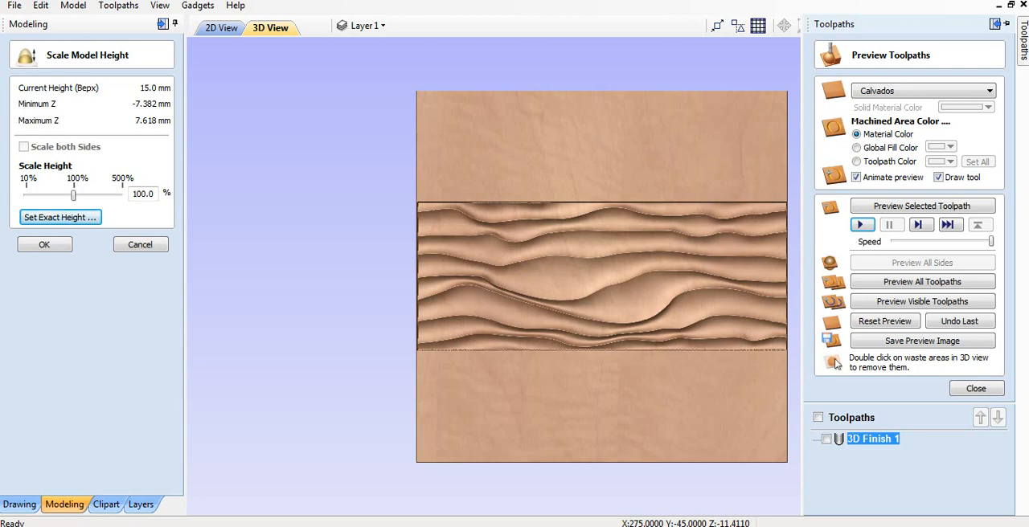
{"action": "scroll", "coordinate": [601, 276], "scroll_direction": "down", "scroll_amount": 1}
{"action": "scroll", "coordinate": [601, 276], "scroll_direction": "up", "scroll_amount": 1}
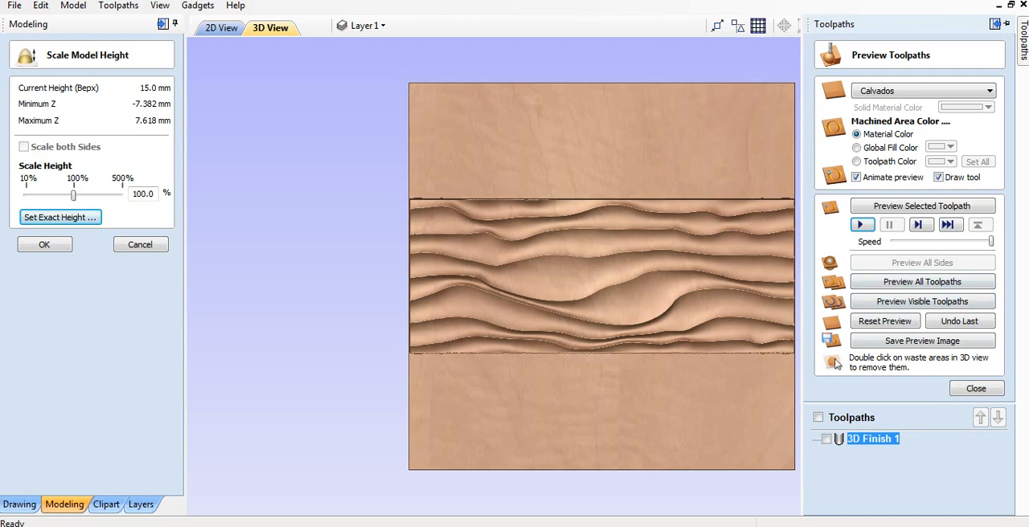
Replay the 3D Finish 1 simulation at the slowest preview speed, raising the speed as the cut progresses.
{"action": "left_click_drag", "start_coordinate": [991, 241], "coordinate": [892, 241]}
{"action": "left_click", "coordinate": [861, 225]}
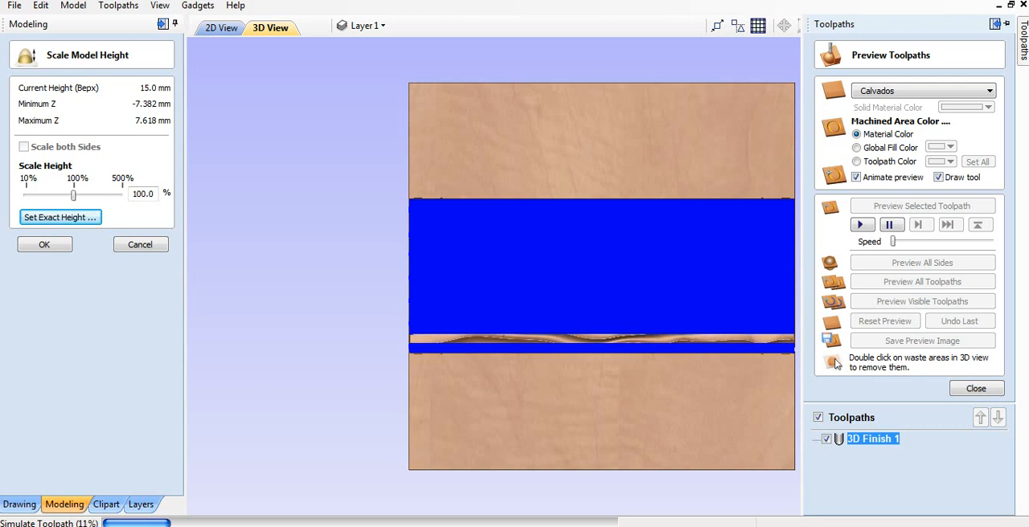
{"action": "left_click_drag", "start_coordinate": [891, 241], "coordinate": [903, 241]}
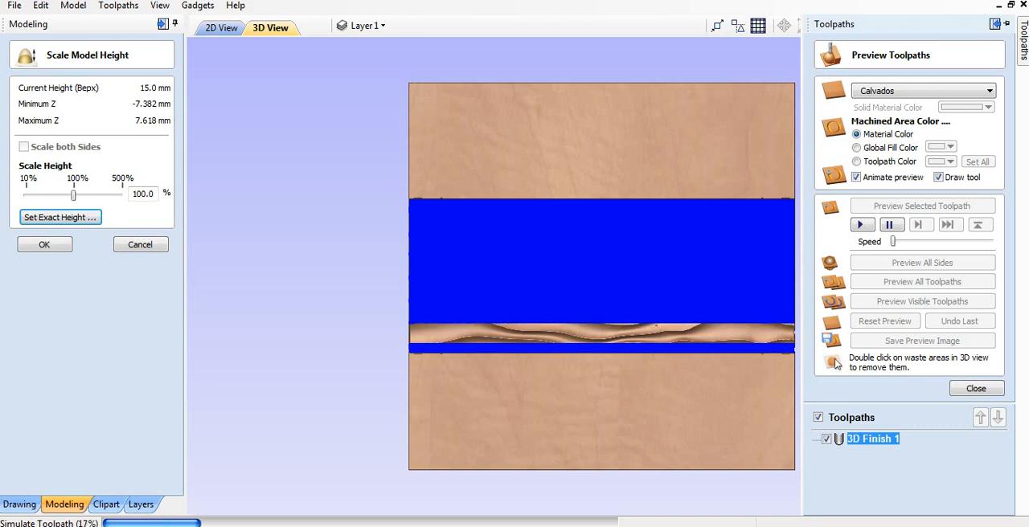
{"action": "left_click_drag", "start_coordinate": [892, 241], "coordinate": [925, 241]}
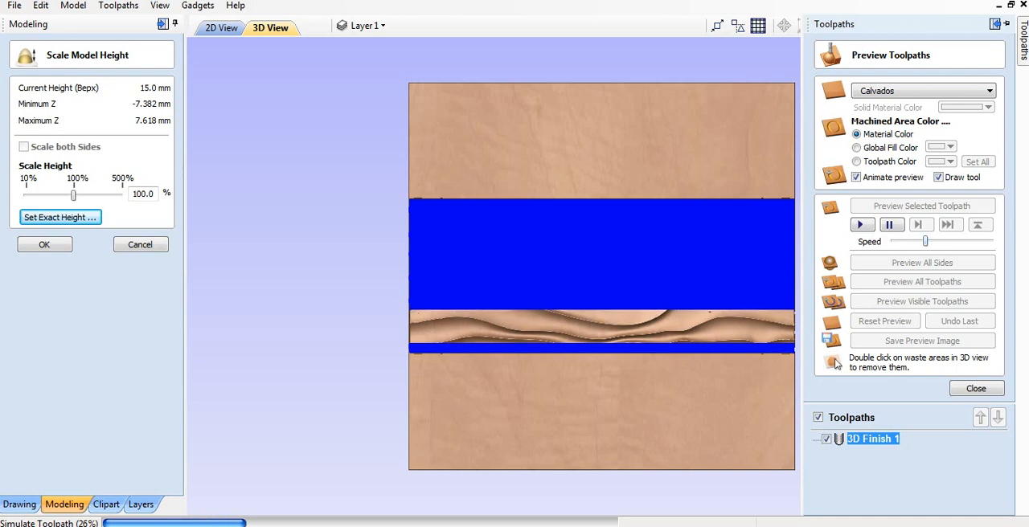
{"action": "left_click", "coordinate": [959, 241]}
{"action": "left_click_drag", "start_coordinate": [958, 241], "coordinate": [969, 241]}
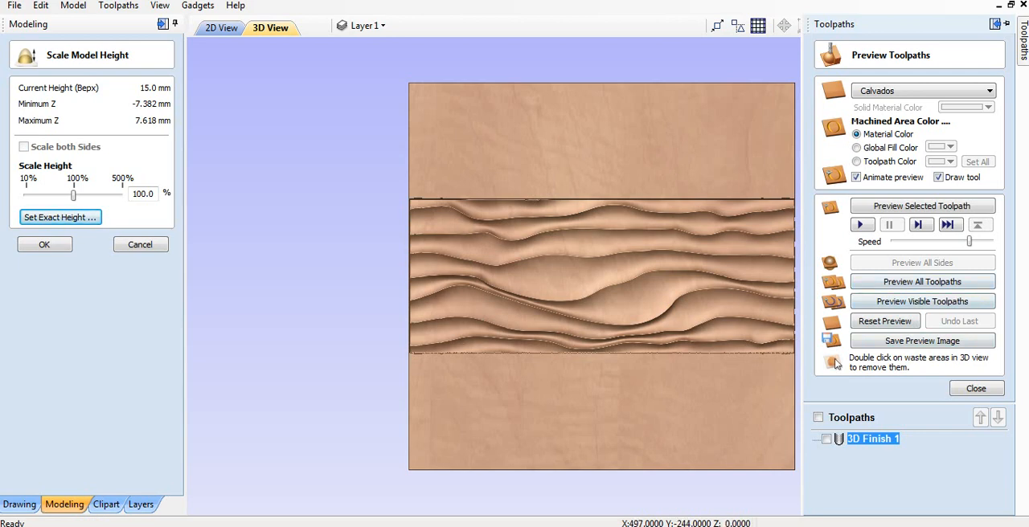
Show the 3D Finish 1 toolpath, look through its available actions, and check the preview image file formats without saving.
{"action": "left_click", "coordinate": [826, 439]}
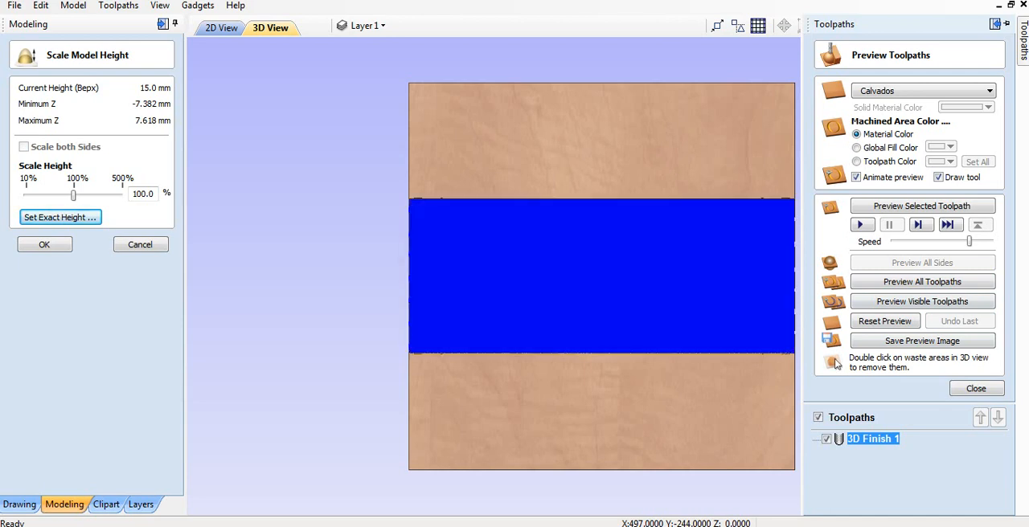
{"action": "right_click", "coordinate": [851, 440]}
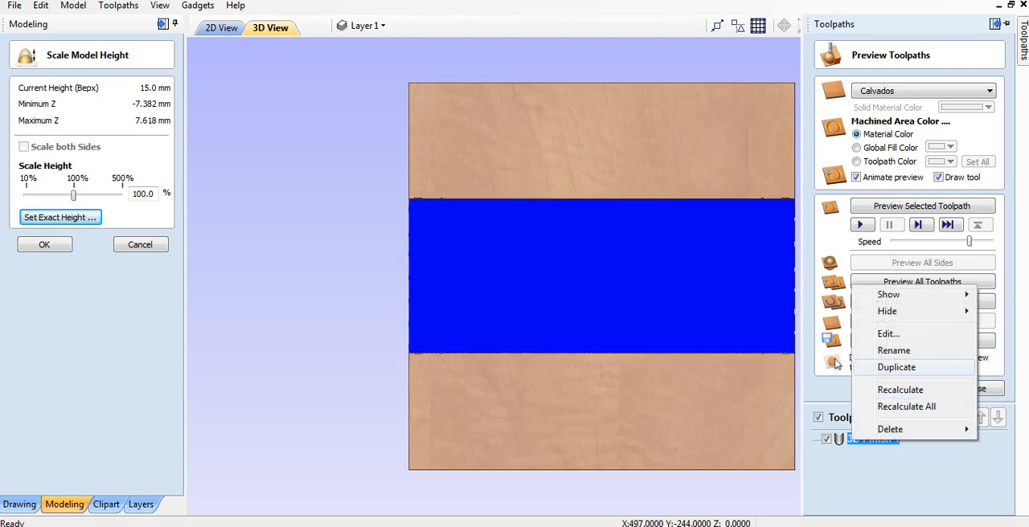
{"action": "left_click", "coordinate": [836, 364]}
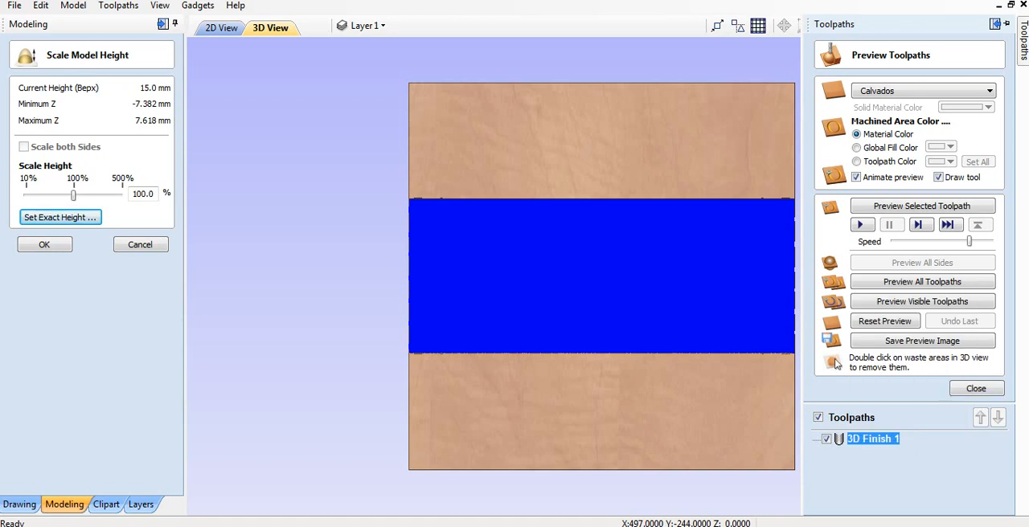
{"action": "left_click", "coordinate": [922, 341]}
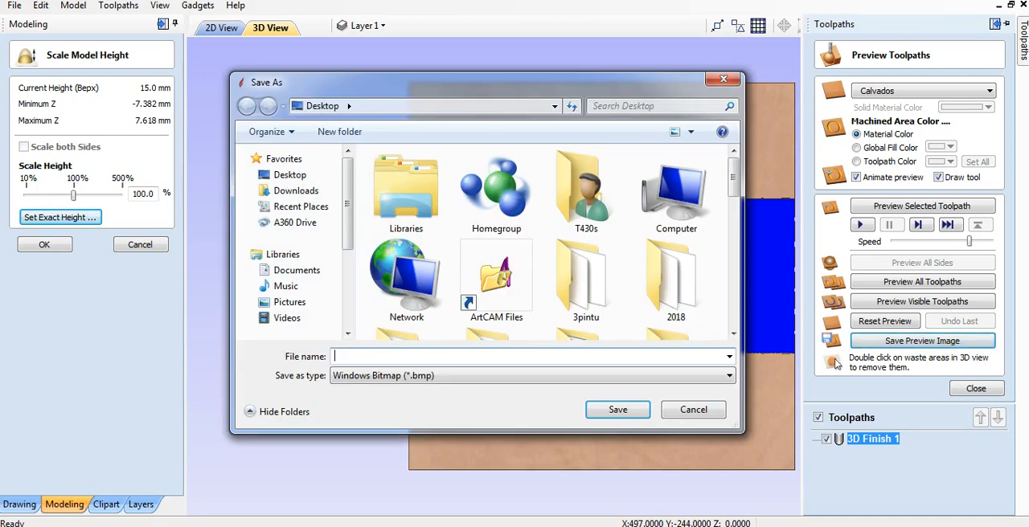
{"action": "left_click", "coordinate": [532, 375]}
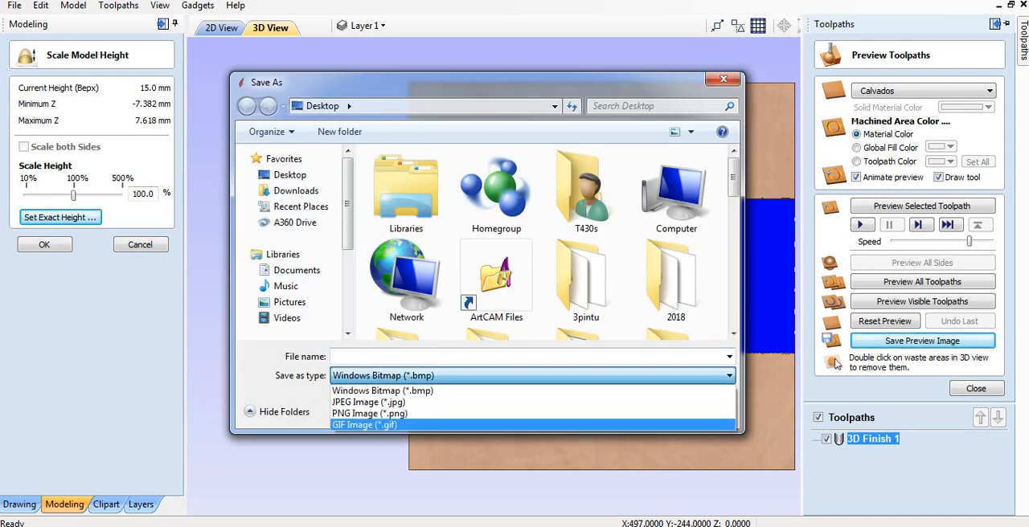
{"action": "left_click", "coordinate": [729, 375]}
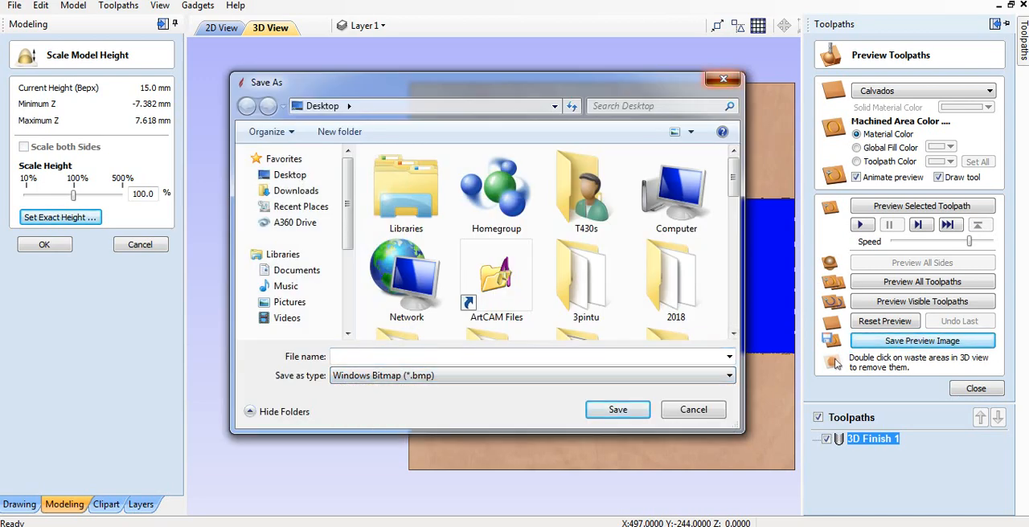
{"action": "left_click", "coordinate": [722, 79]}
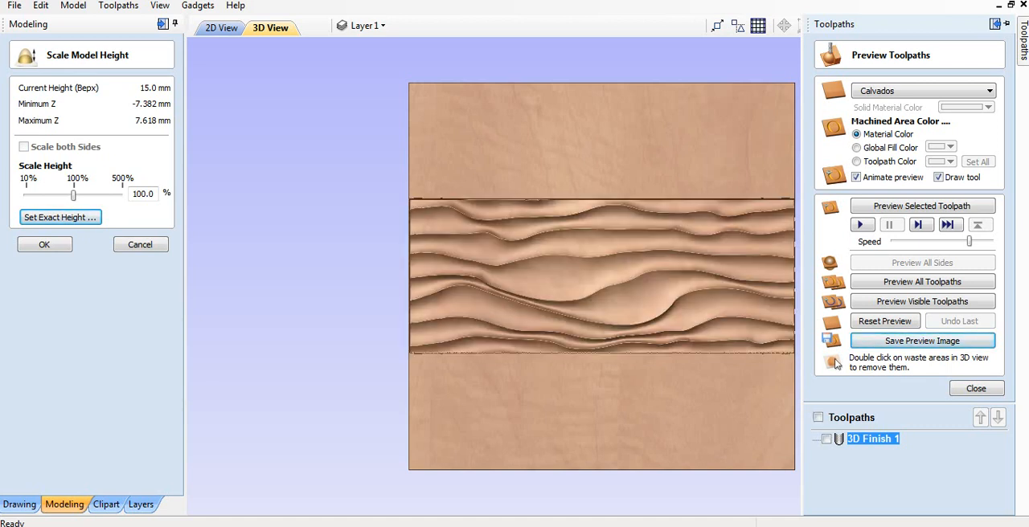
Make the 3D Finish 1 toolpath visible again and recheck its actions and the preview image formats without saving.
{"action": "left_click", "coordinate": [827, 438]}
{"action": "right_click", "coordinate": [860, 440]}
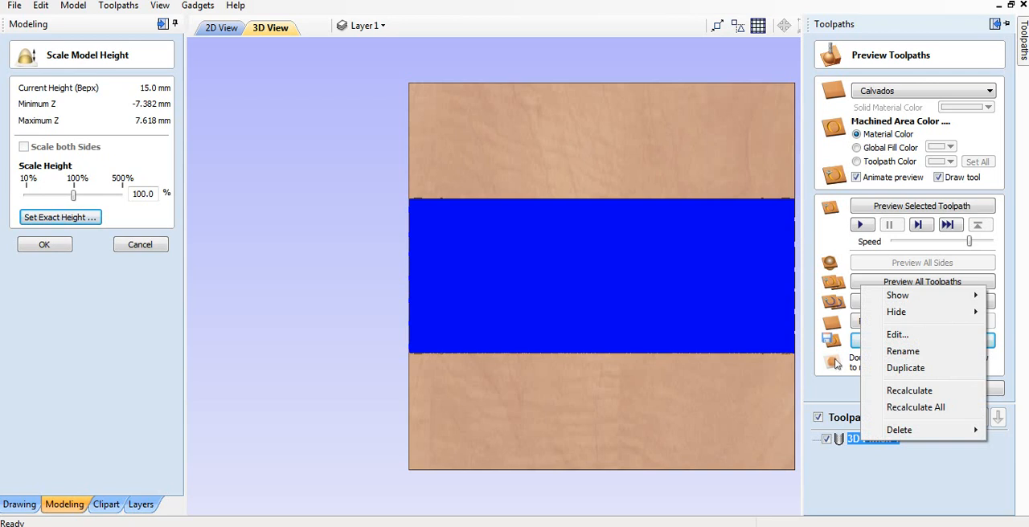
{"action": "left_click", "coordinate": [836, 363]}
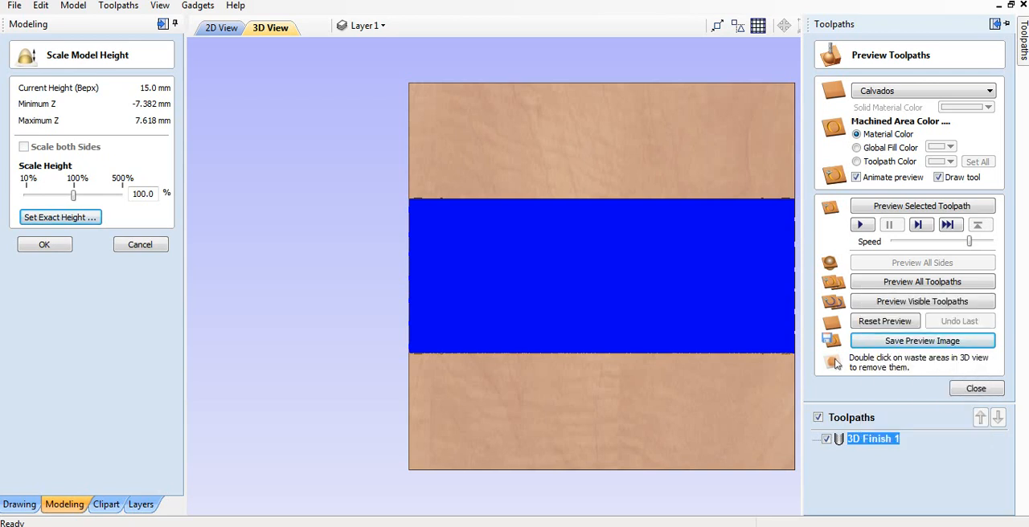
{"action": "left_click", "coordinate": [922, 341]}
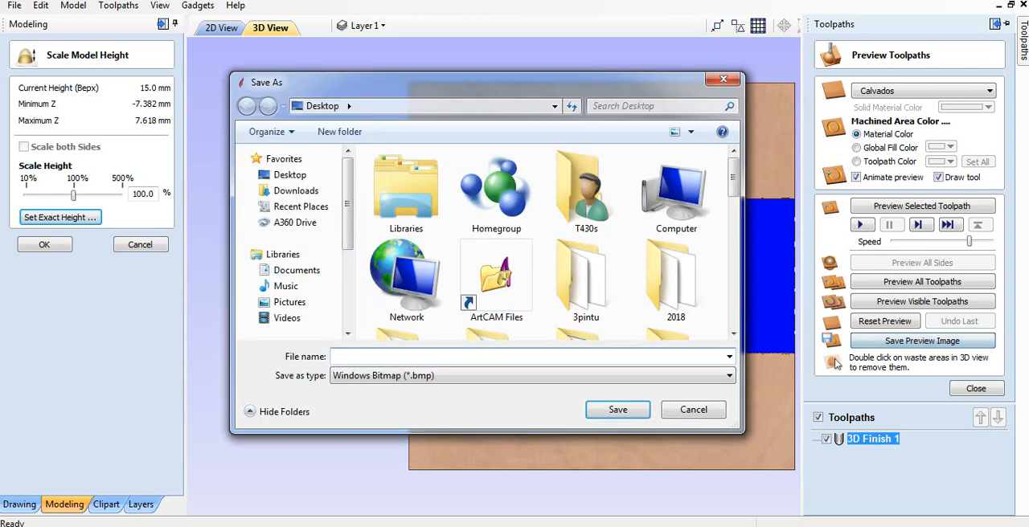
{"action": "left_click", "coordinate": [532, 375]}
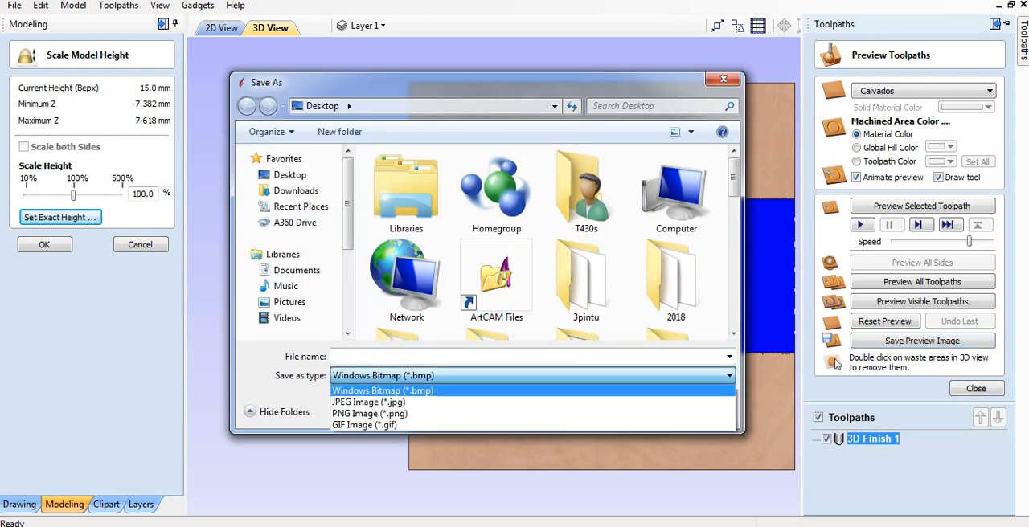
{"action": "key", "text": "Escape"}
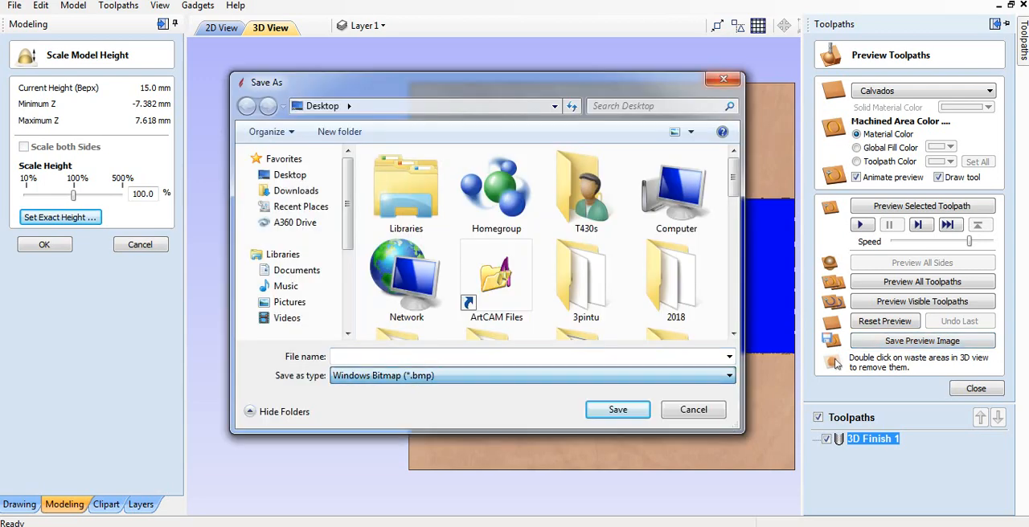
{"action": "key", "text": "Escape"}
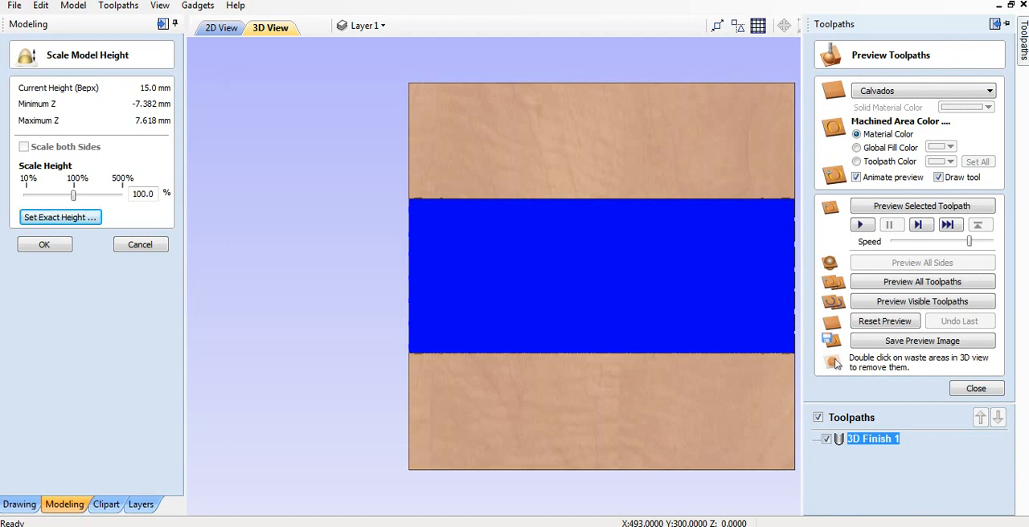
Review the post processor choices and save destination for the 3D Finish 1 toolpath without saving, and close the save settings.
{"action": "left_click", "coordinate": [975, 388]}
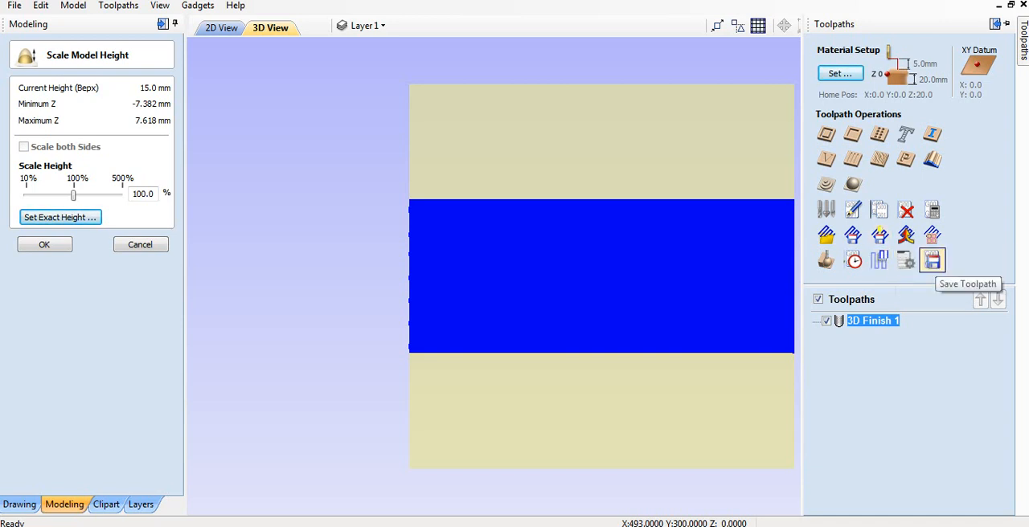
{"action": "left_click", "coordinate": [932, 260]}
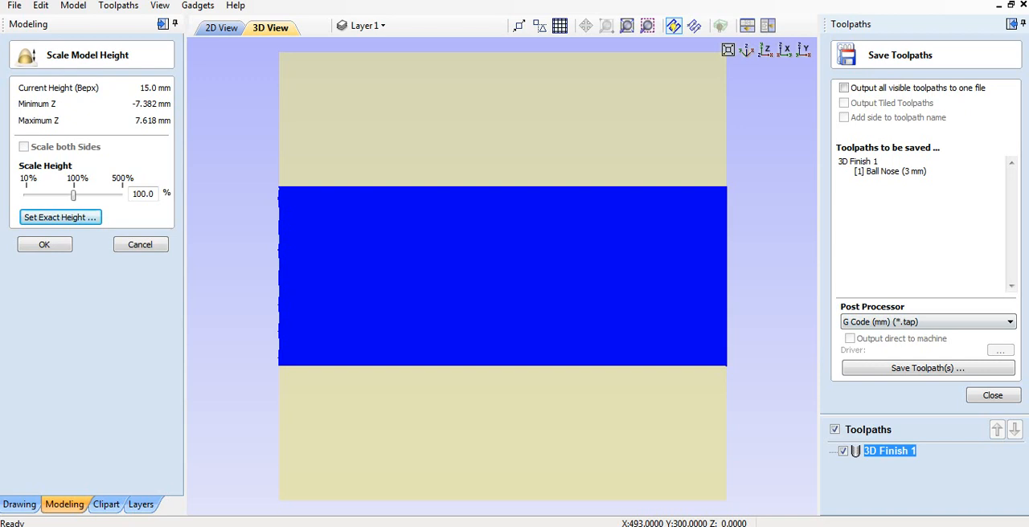
{"action": "left_click", "coordinate": [1009, 323]}
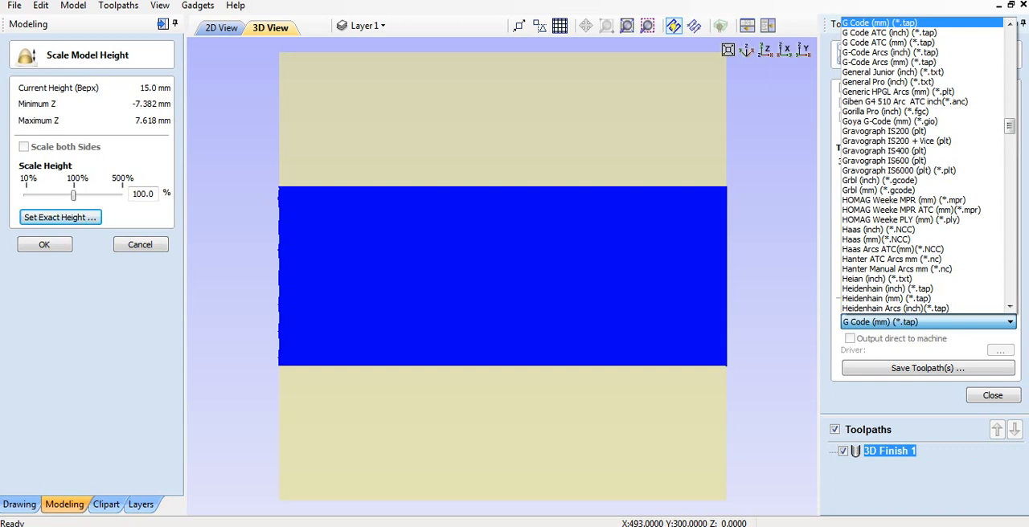
{"action": "left_click", "coordinate": [1009, 323]}
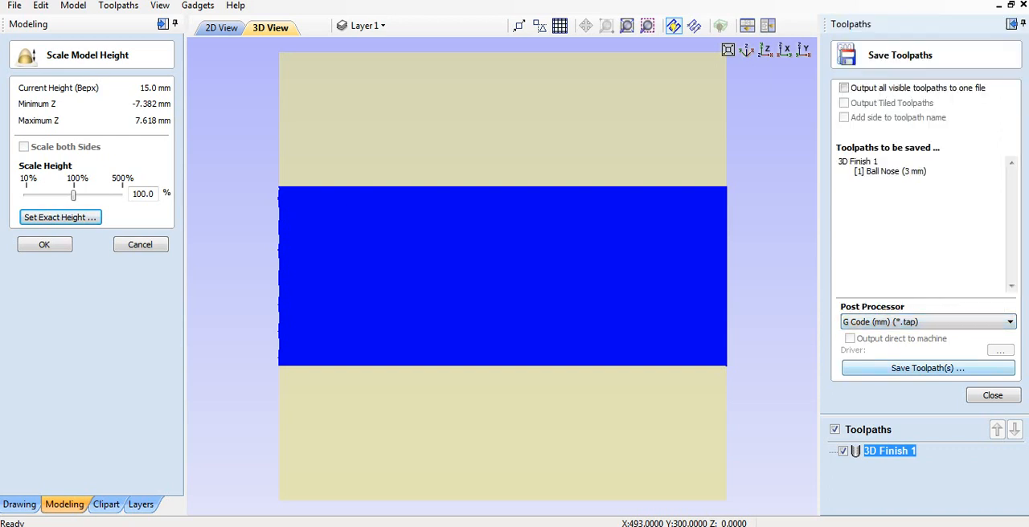
{"action": "left_click", "coordinate": [927, 368]}
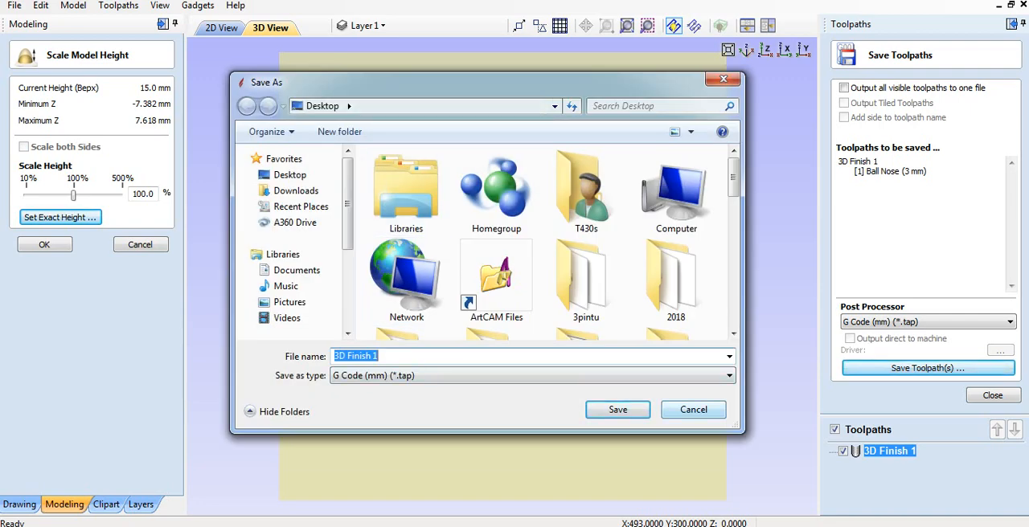
{"action": "left_click", "coordinate": [693, 410]}
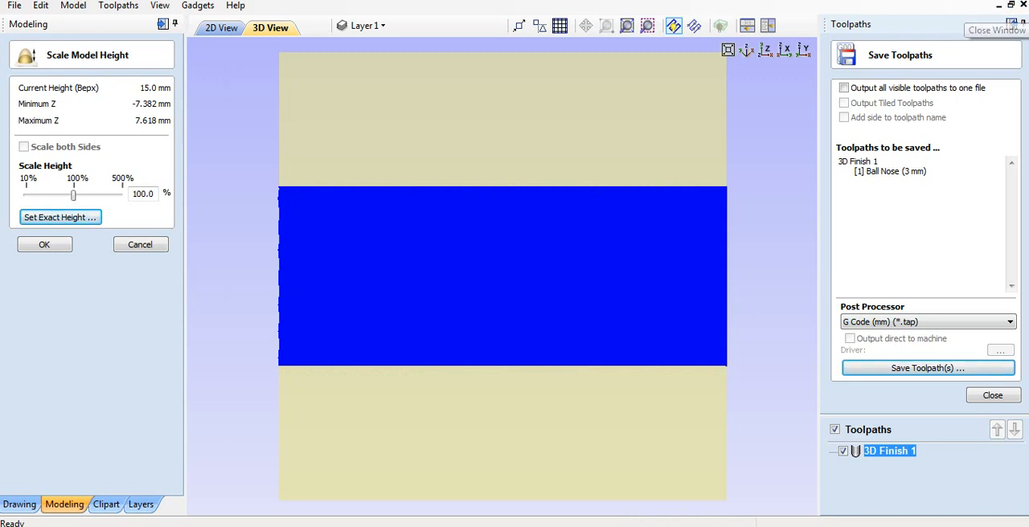
{"action": "left_click", "coordinate": [1011, 24]}
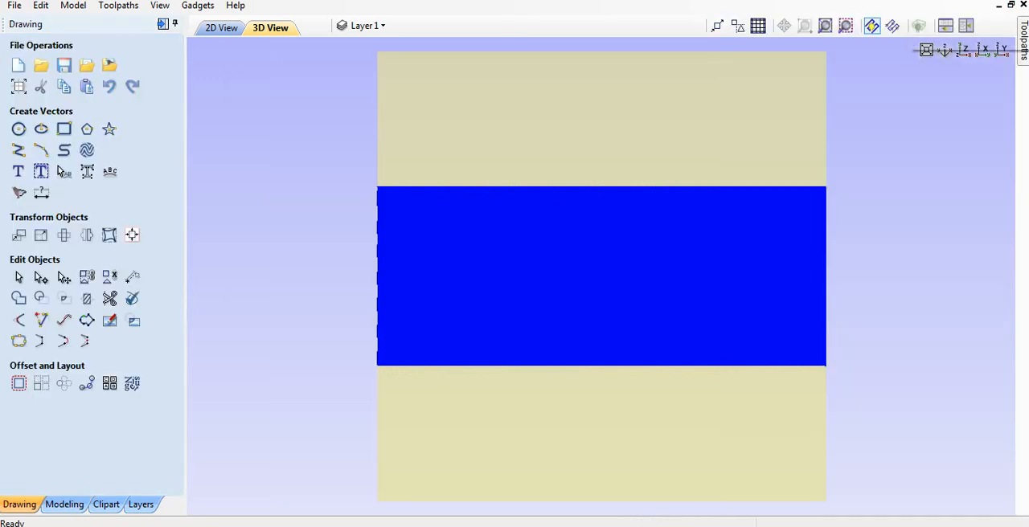
{"action": "mouse_move", "coordinate": [1022, 43]}
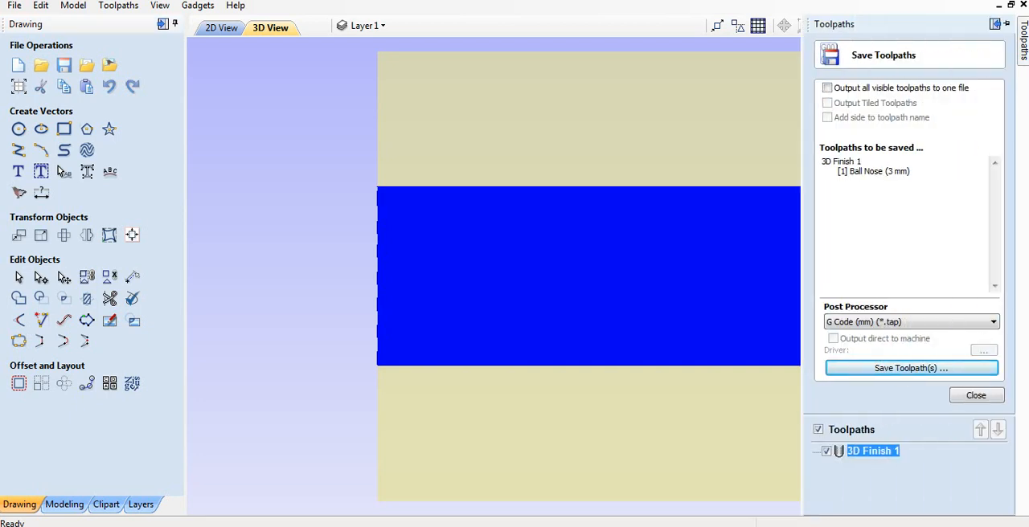
{"action": "left_click", "coordinate": [976, 394]}
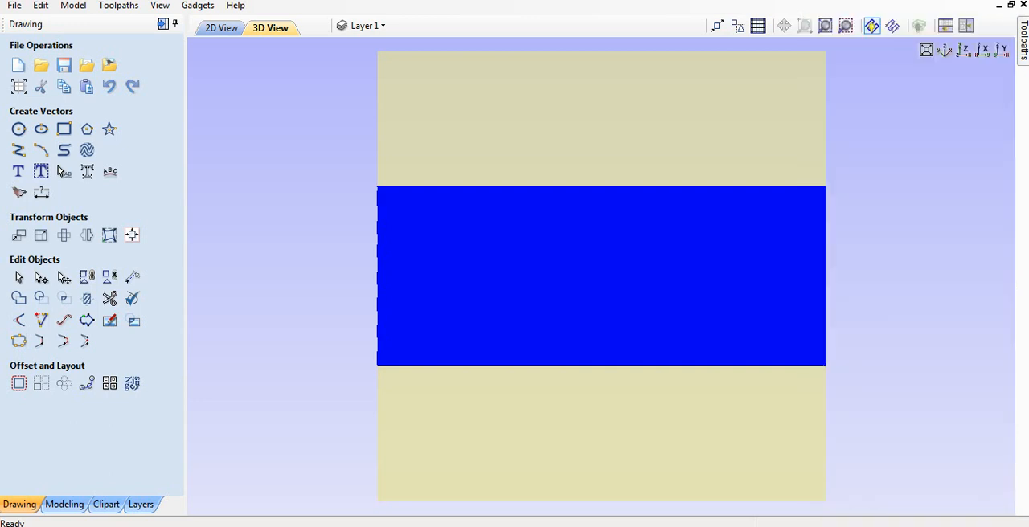
Check the available actions for the 3D Finish 1 toolpath without applying any.
{"action": "mouse_move", "coordinate": [1022, 42]}
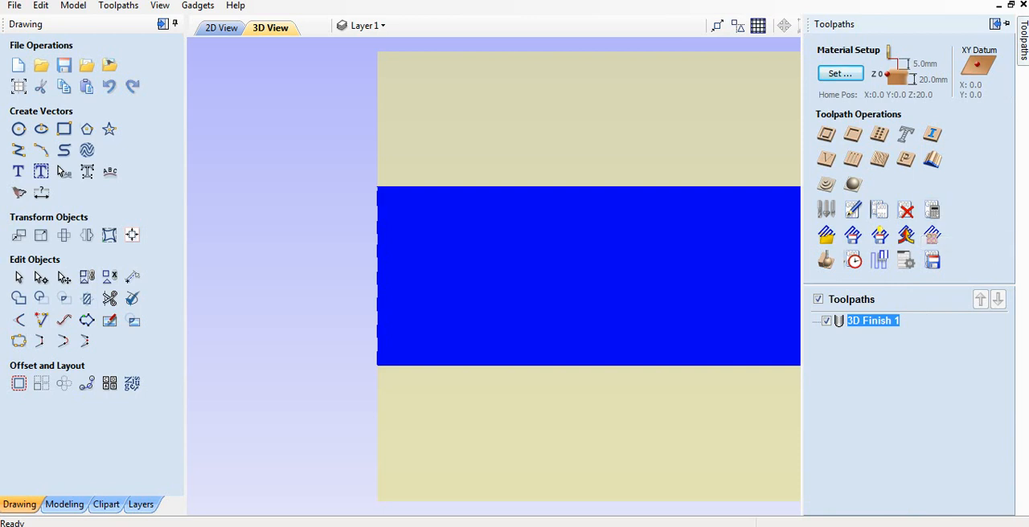
{"action": "right_click", "coordinate": [854, 320]}
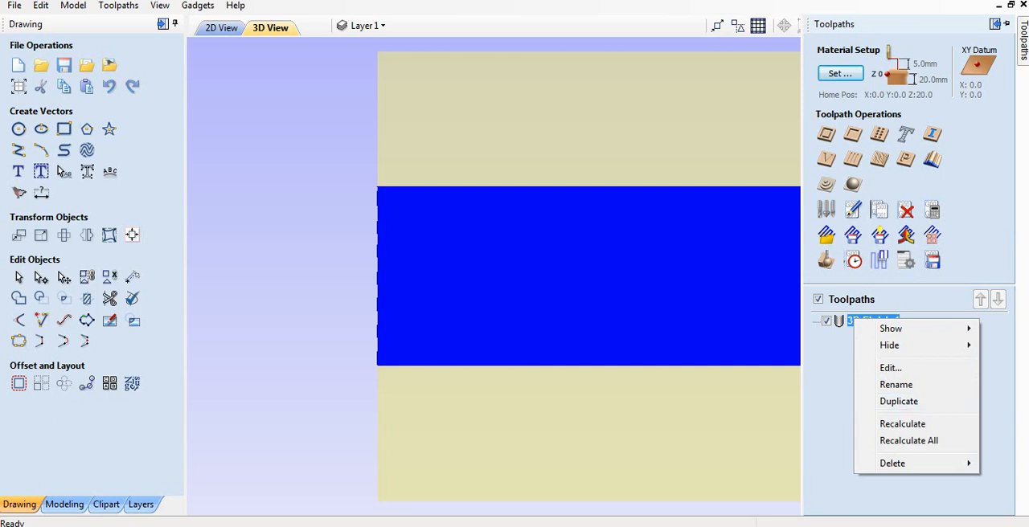
{"action": "key", "text": "Escape"}
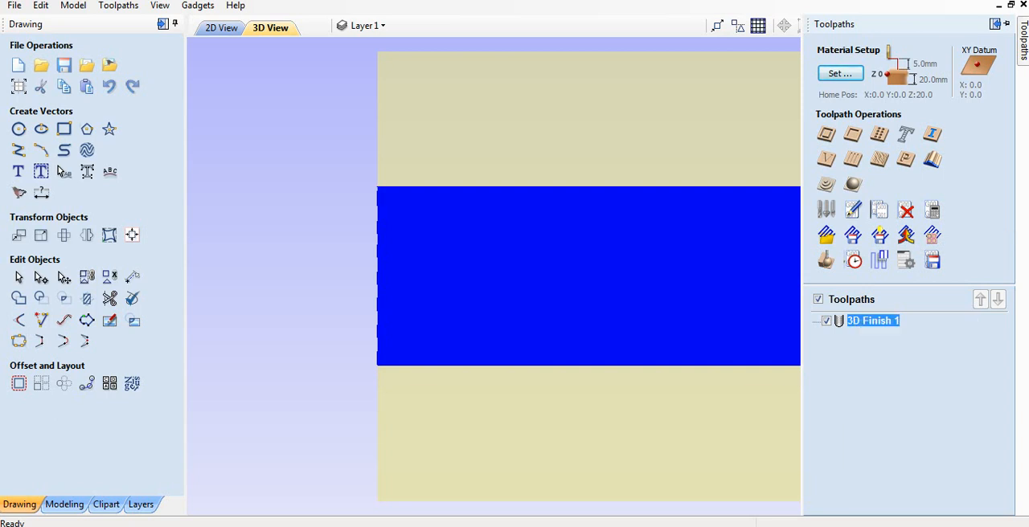
{"action": "mouse_move", "coordinate": [872, 319]}
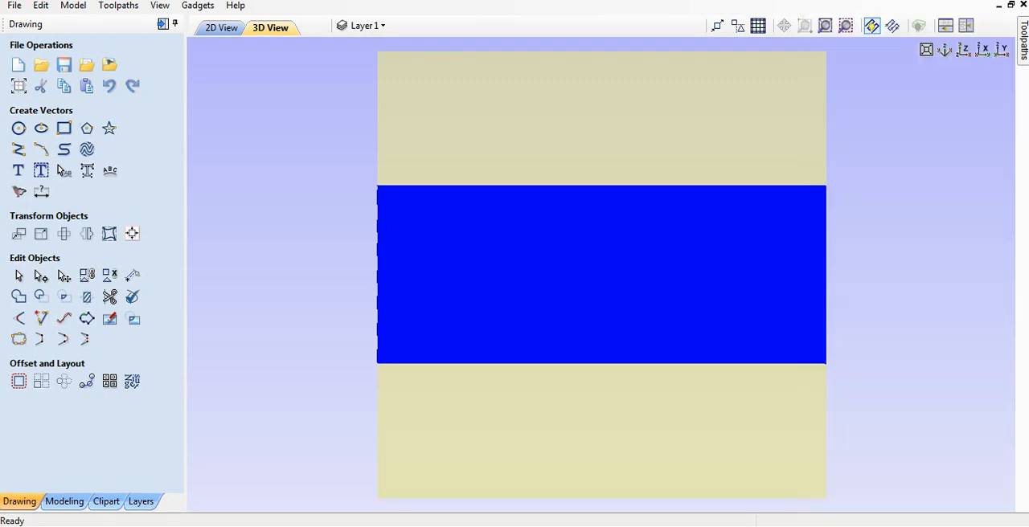
Preview the 3D Finish 1 carving in Calvados and save a 928x648 screen capture to the Desktop as JPEG Screenshot_1.
{"action": "mouse_move", "coordinate": [1022, 41]}
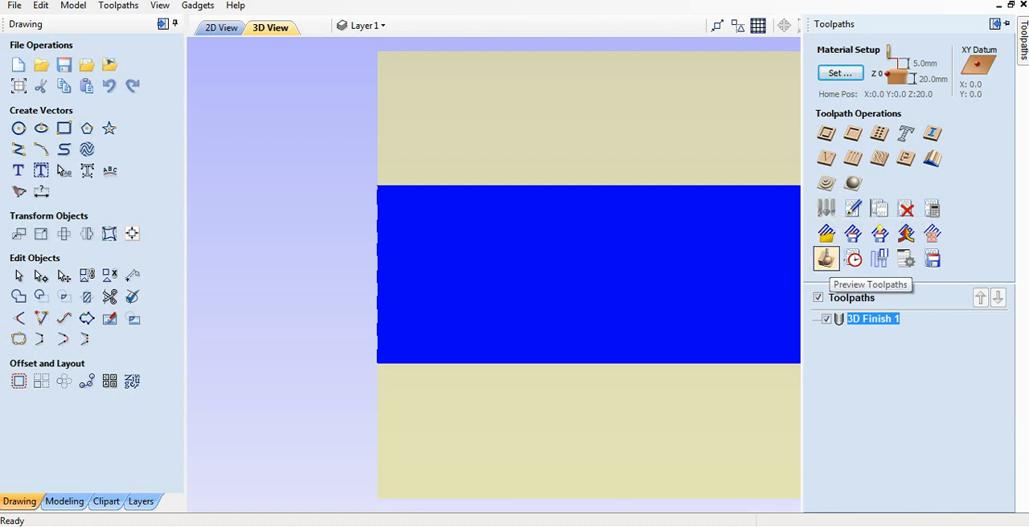
{"action": "left_click", "coordinate": [826, 259]}
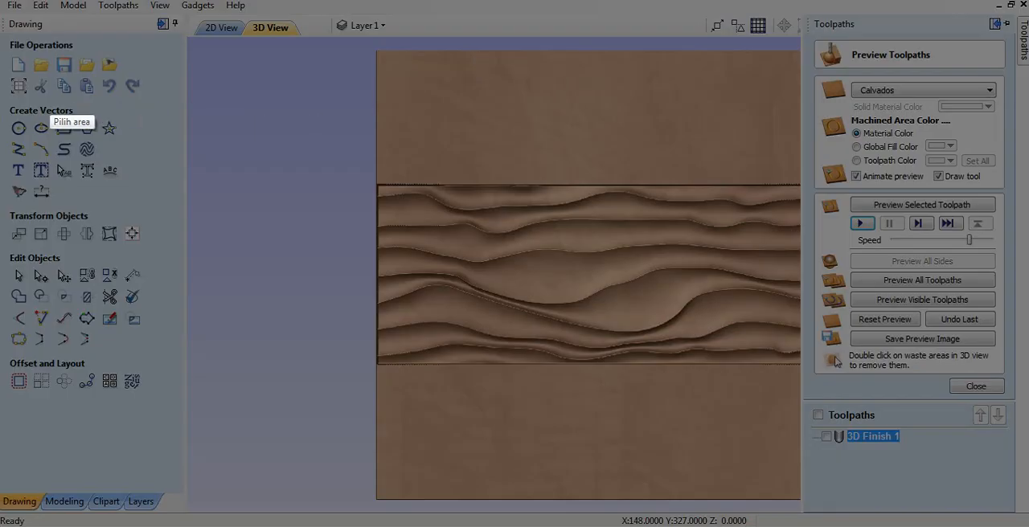
{"action": "mouse_move", "coordinate": [32, 31]}
{"action": "left_mouse_down"}
{"action": "mouse_move", "coordinate": [172, 72]}
{"action": "mouse_move", "coordinate": [954, 388]}
{"action": "mouse_move", "coordinate": [981, 482]}
{"action": "mouse_move", "coordinate": [1020, 521]}
{"action": "left_mouse_up"}
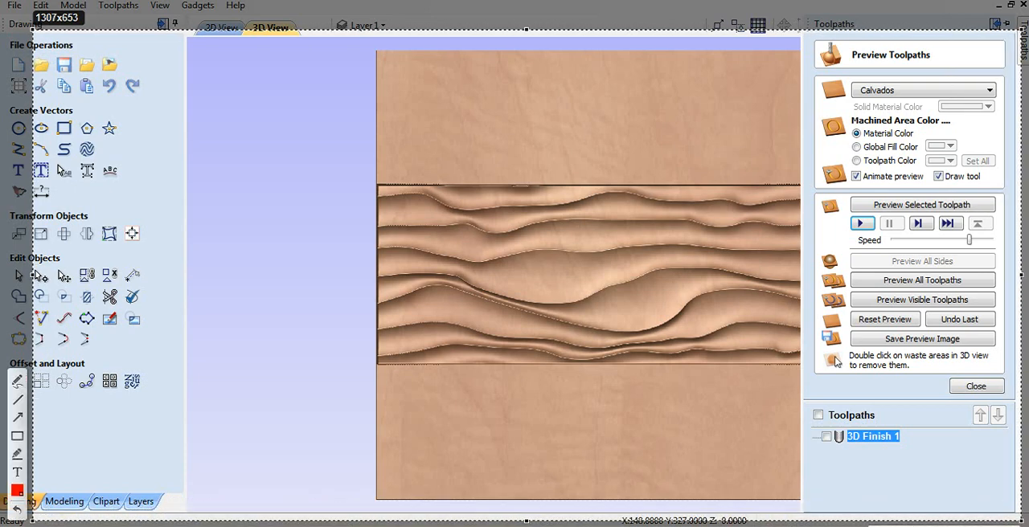
{"action": "mouse_move", "coordinate": [32, 521]}
{"action": "left_mouse_down"}
{"action": "mouse_move", "coordinate": [234, 502]}
{"action": "mouse_move", "coordinate": [319, 517]}
{"action": "left_mouse_up"}
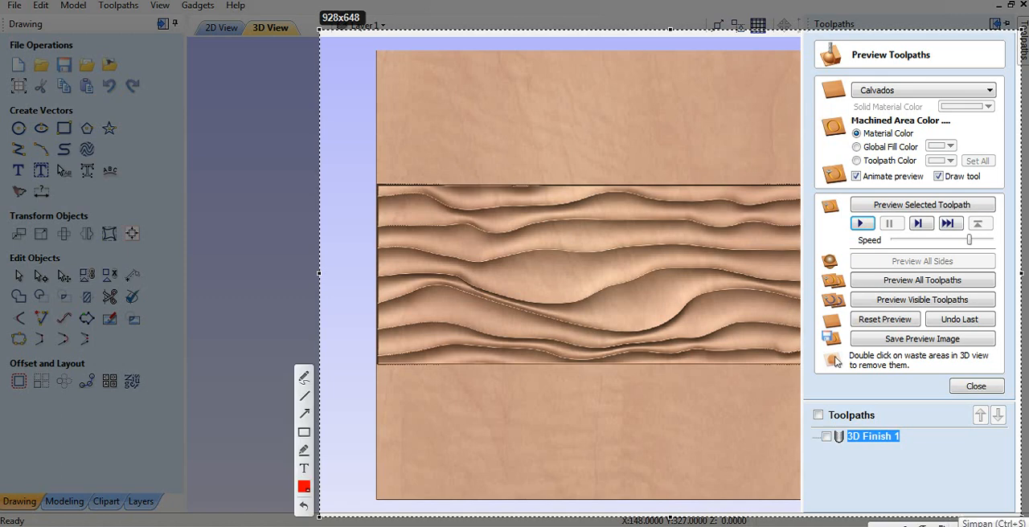
{"action": "key", "text": "ctrl+s"}
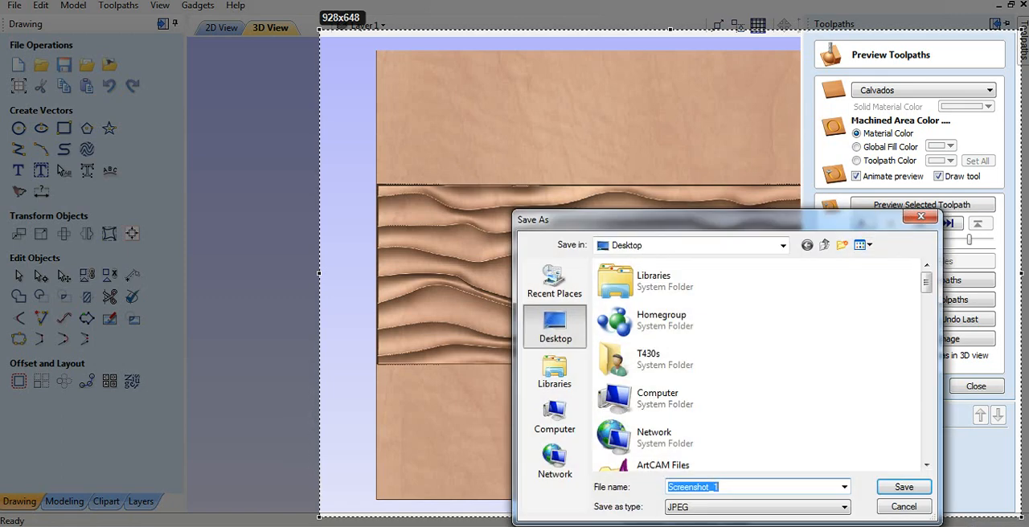
{"action": "key", "text": "Return"}
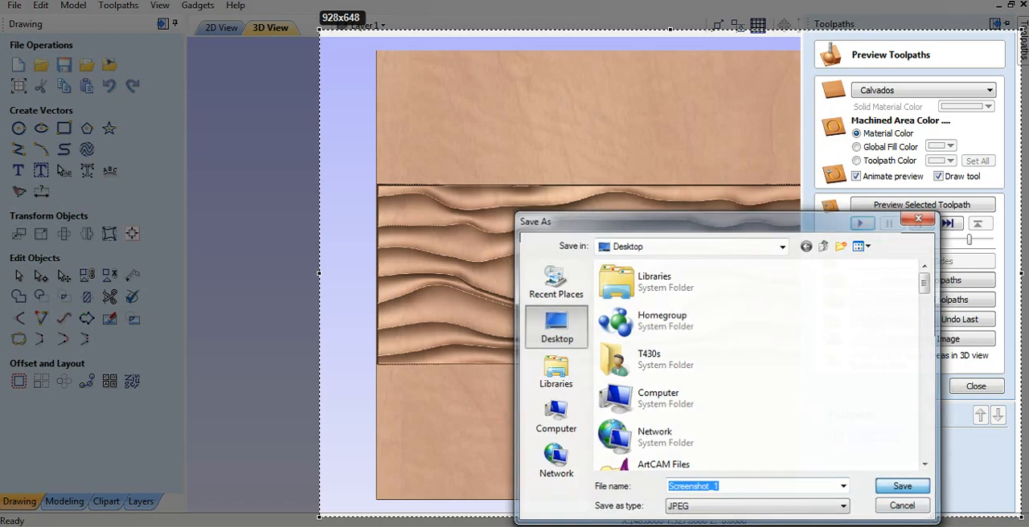